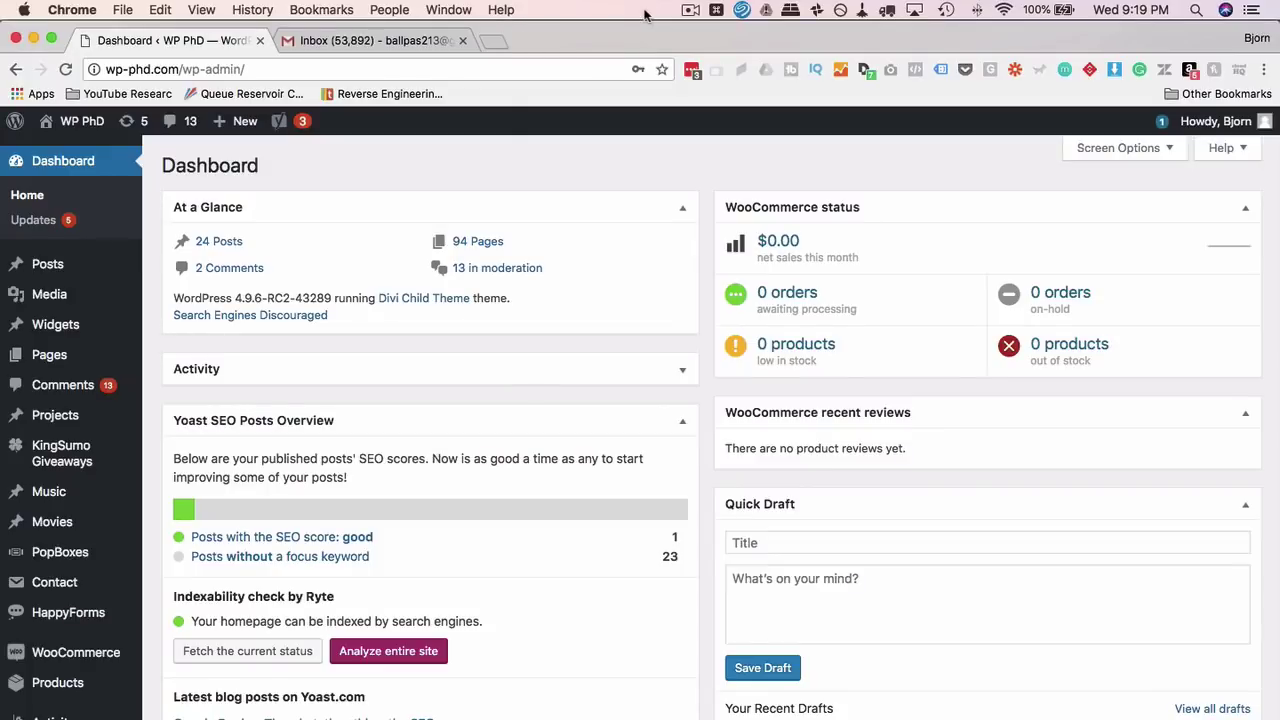
- Check the date and time, then scroll the admin sidebar to reveal Settings and its Privacy entry
left_click(1113, 12)
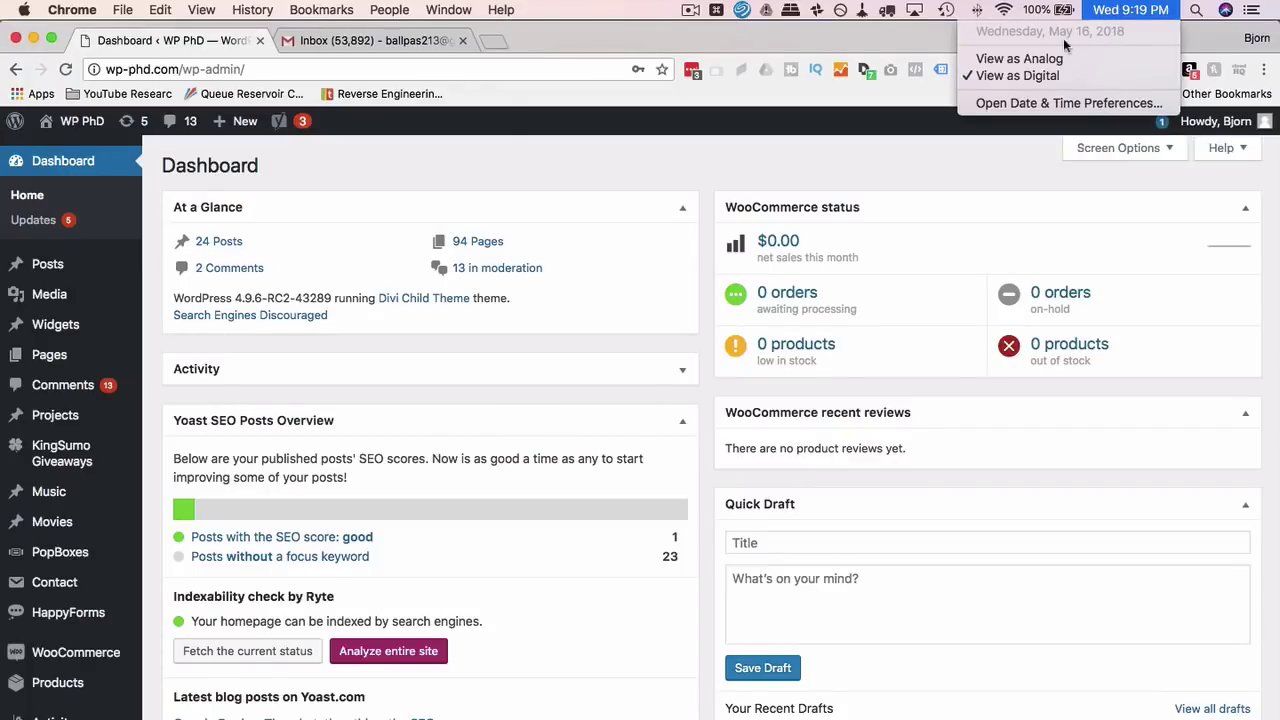
left_click(613, 7)
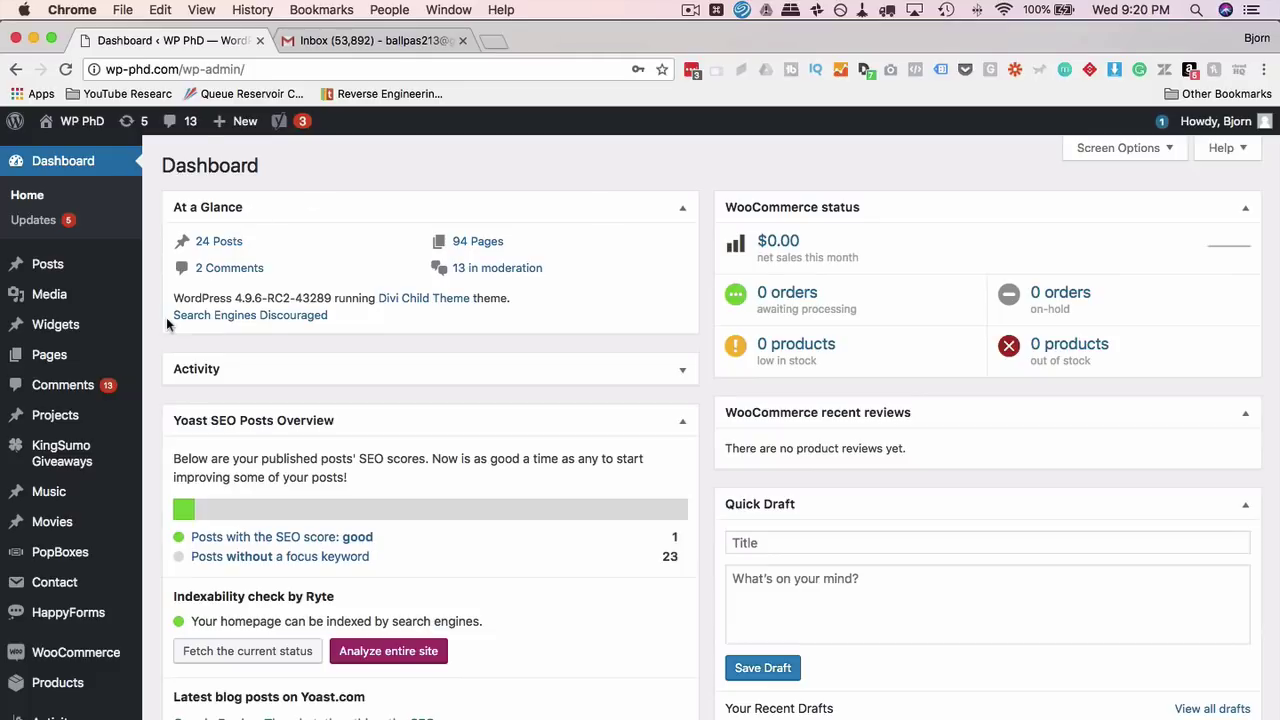
scroll(166, 317, "down", 4)
scroll(166, 317, "down", 4)
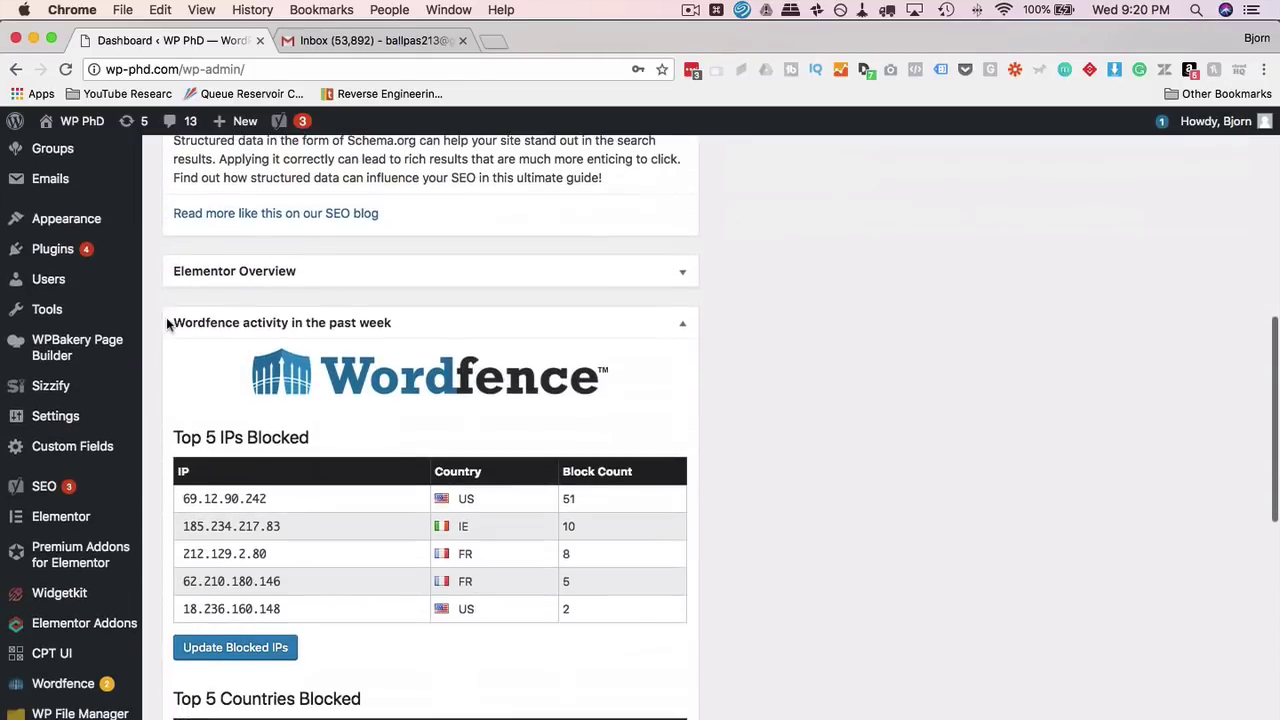
mouse_move(93, 422)
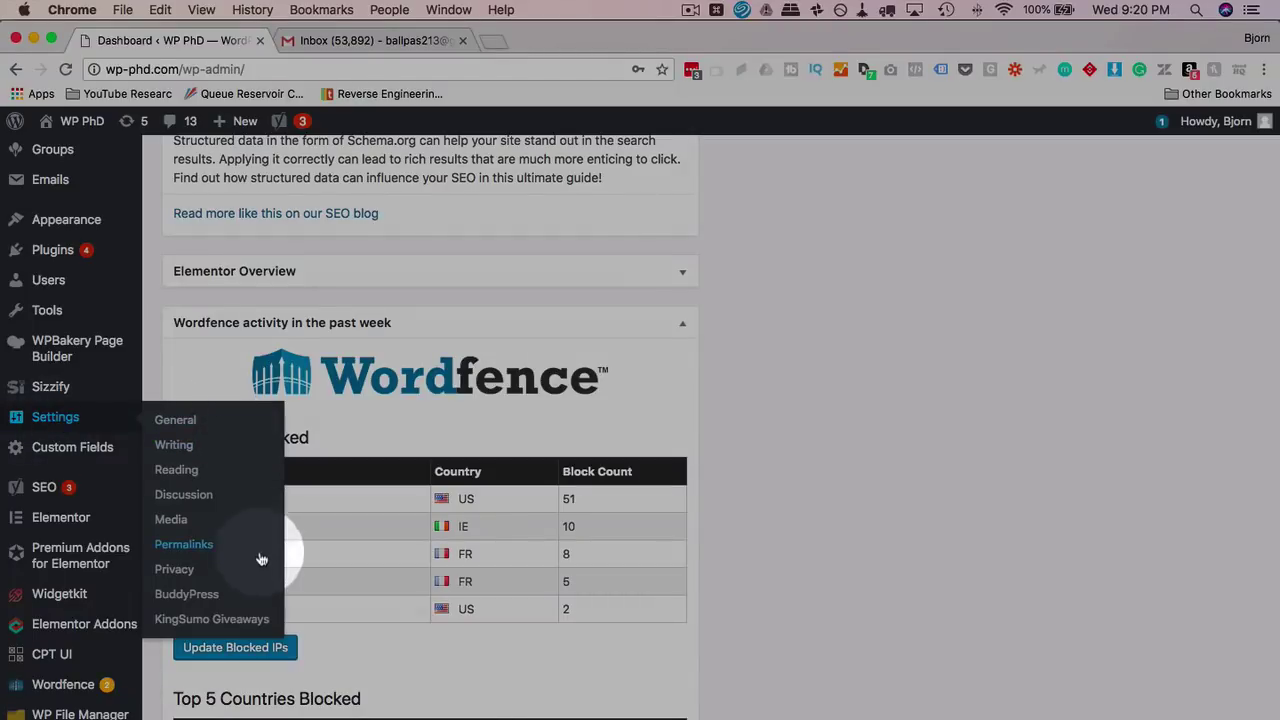
- Go to Settings > Privacy and create a new Privacy Policy page with WordPress's suggested text
left_click(175, 576)
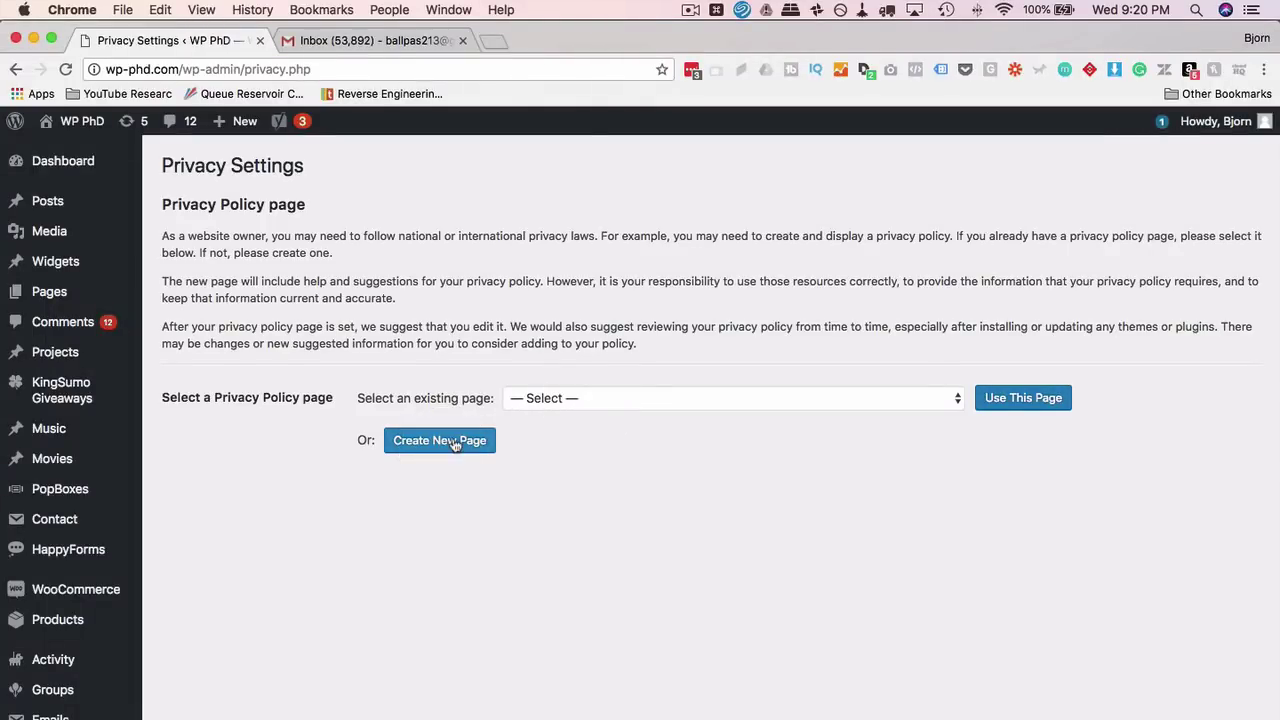
left_click(452, 442)
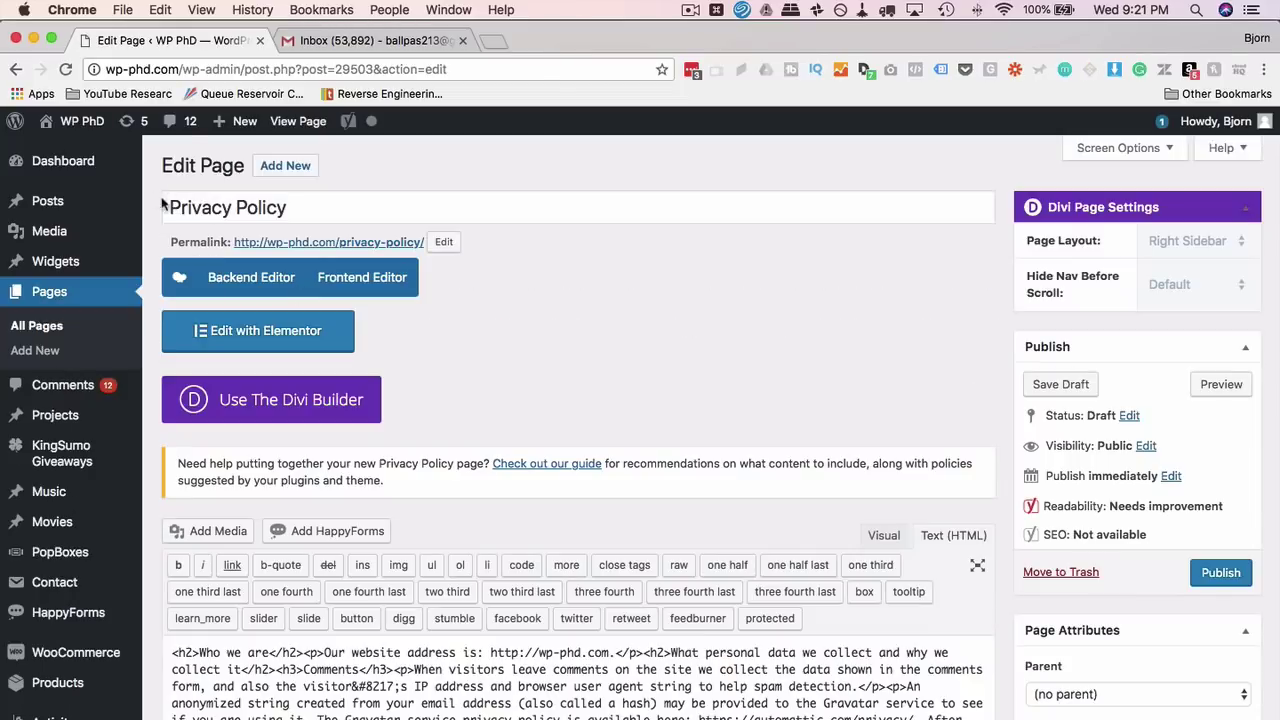
- Prefix the title with 'GDPR' to make 'GDPR Privacy Policy' and publish the page
left_click(166, 205)
type("GDPR Privacy Policy")
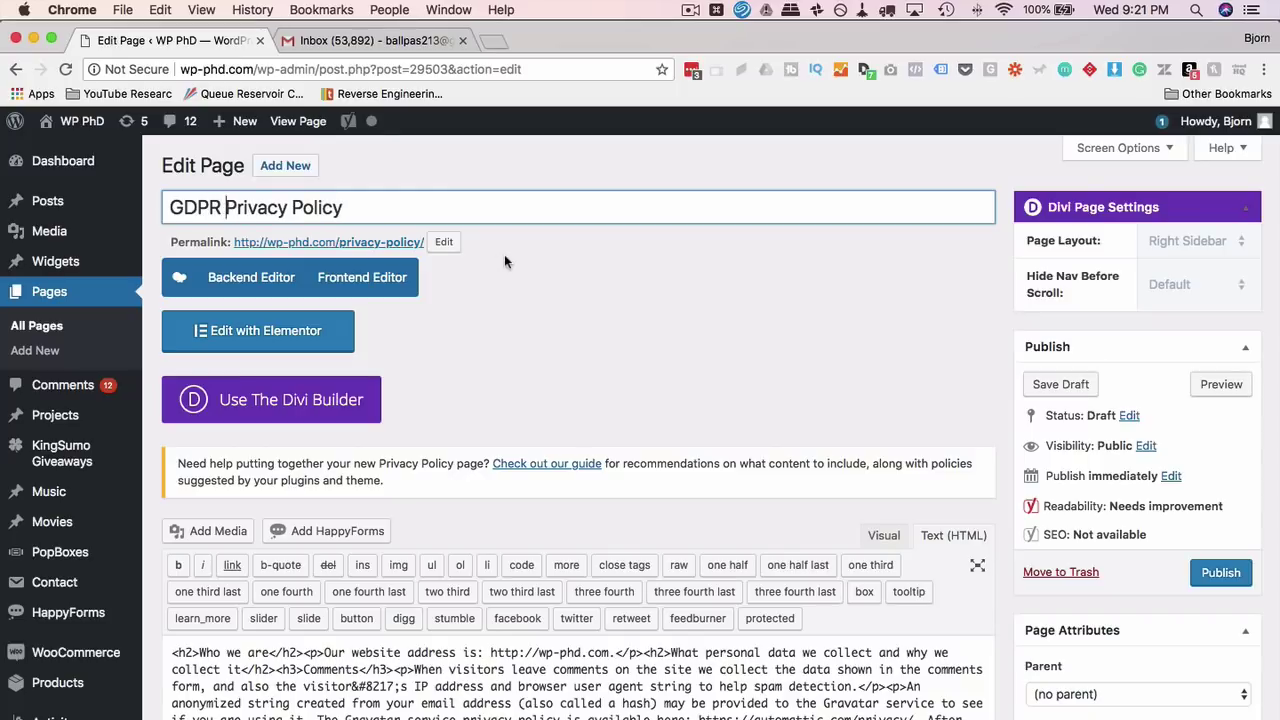
scroll(595, 338, "down", 4)
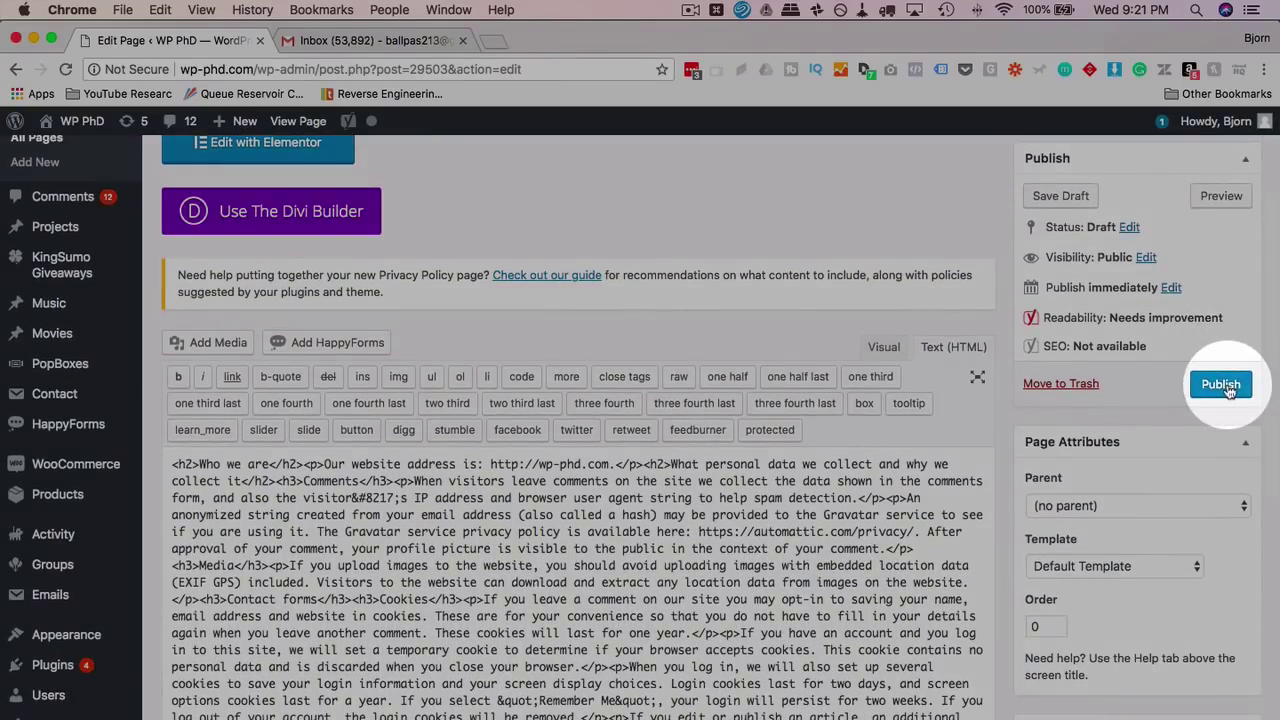
left_click(1229, 388)
- Select the policy text, then highlight the site address in the first paragraph
scroll(435, 545, "down", 3)
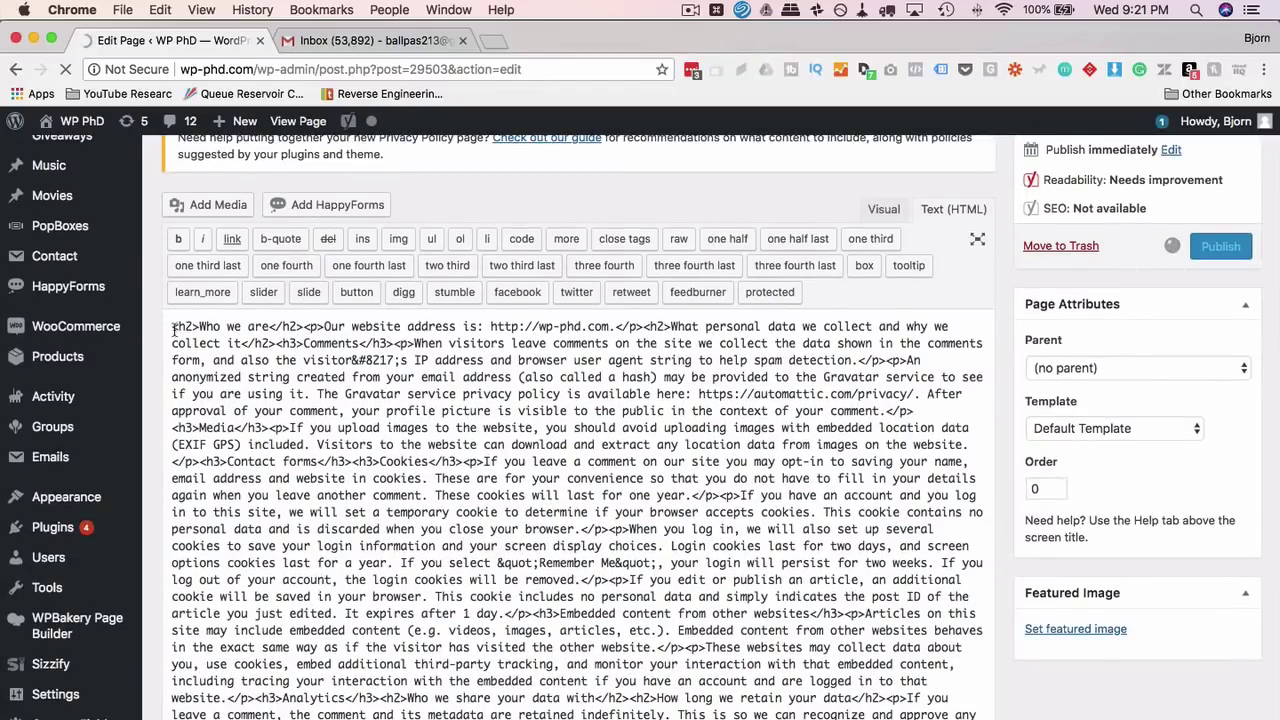
key("super+a")
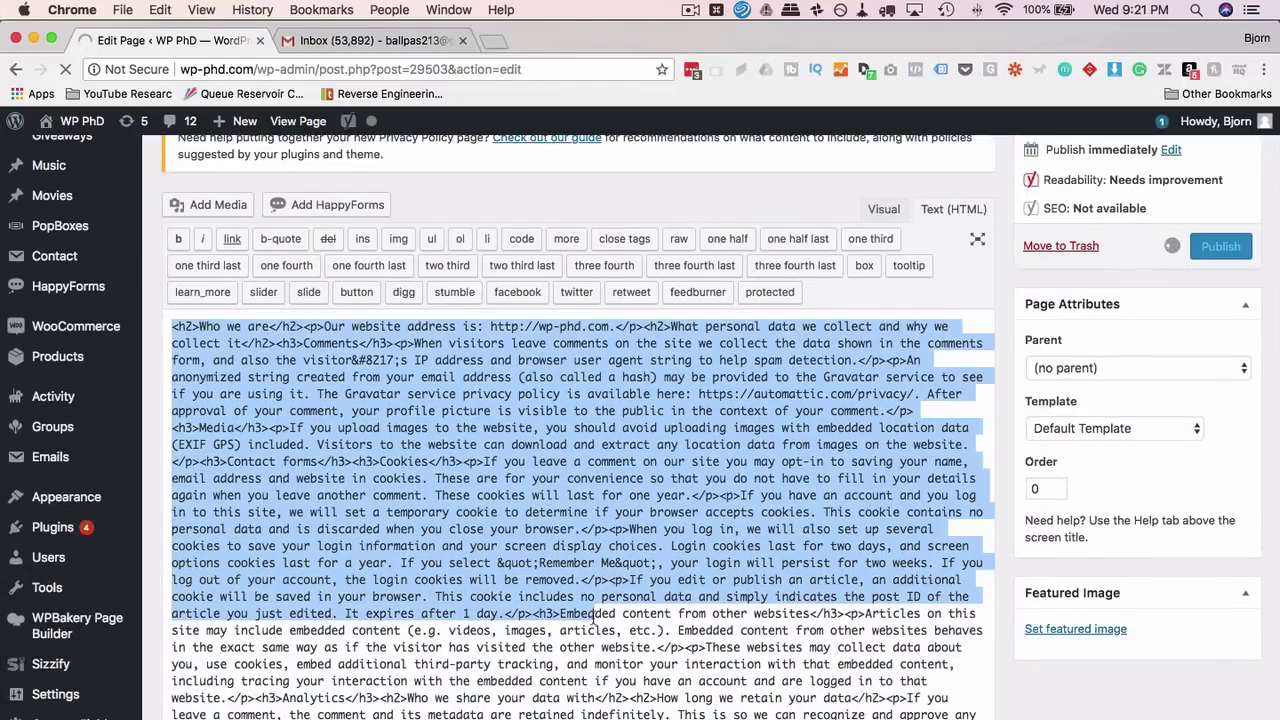
left_click(588, 613)
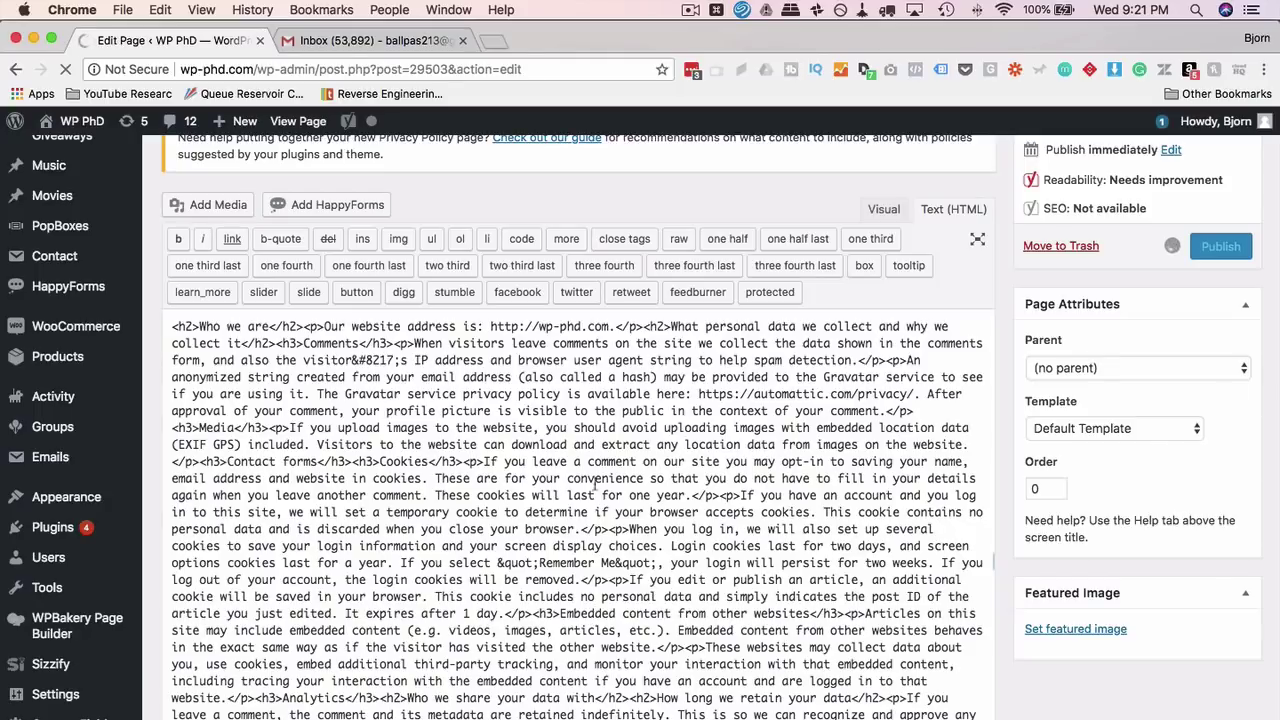
left_click_drag(490, 327, 610, 327)
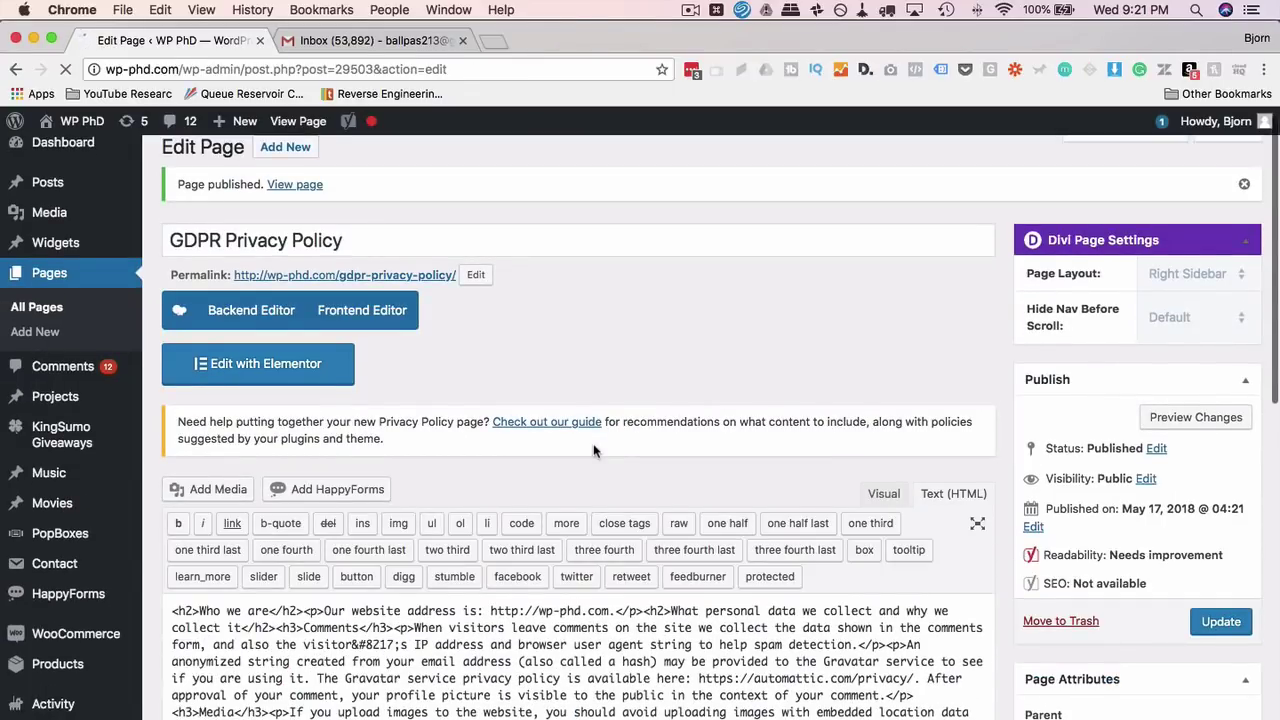
- View the published GDPR Privacy Policy page live and look over its closing headings
left_click(295, 184, "super")
left_click(392, 40)
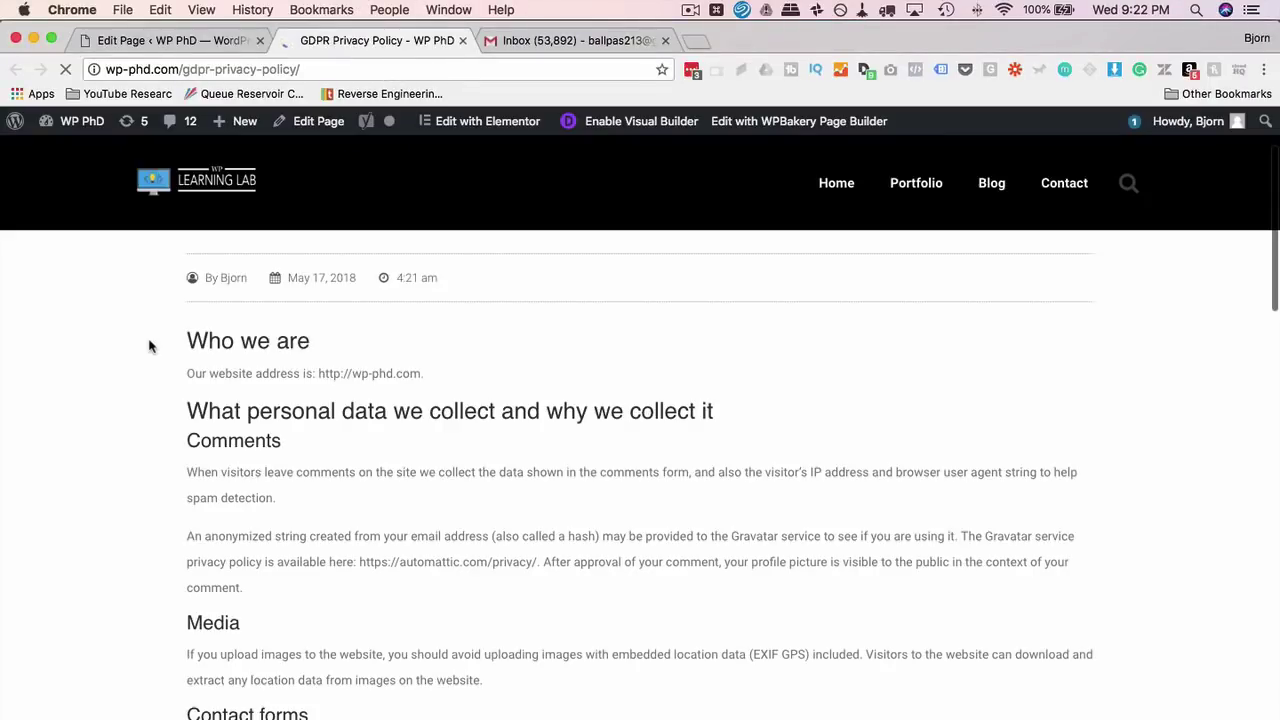
scroll(149, 346, "down", 3)
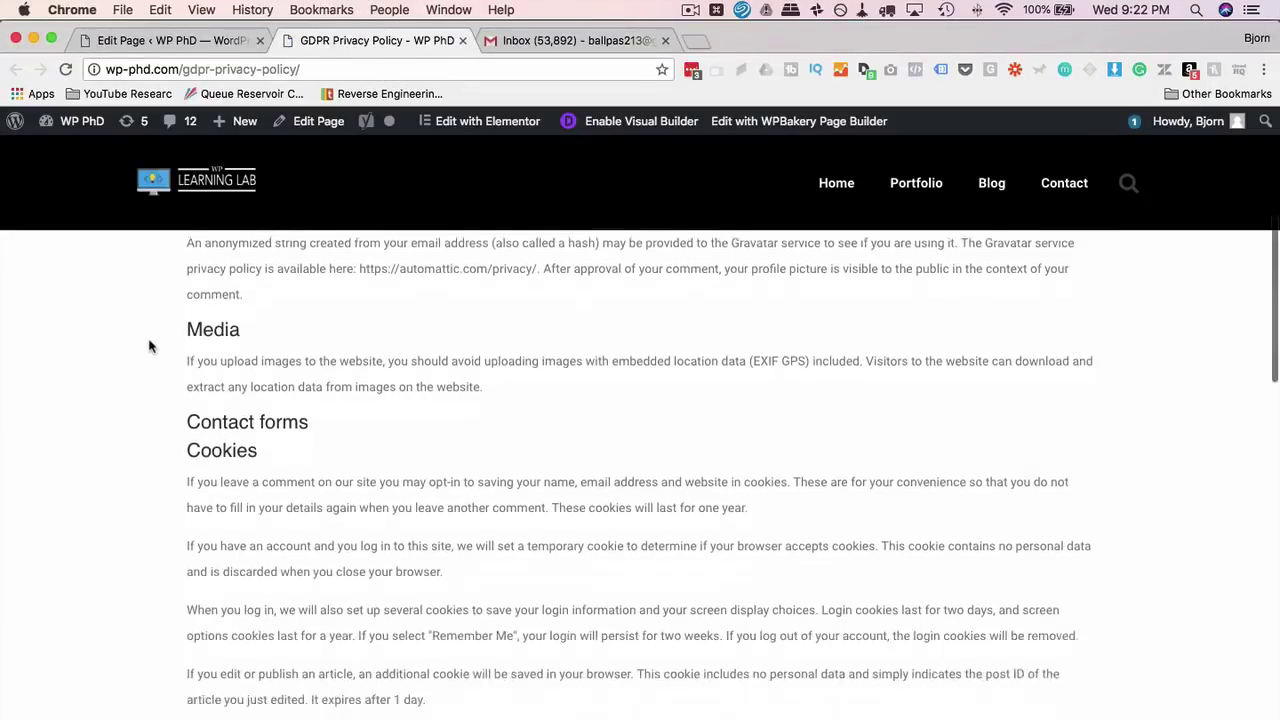
scroll(149, 346, "down", 10)
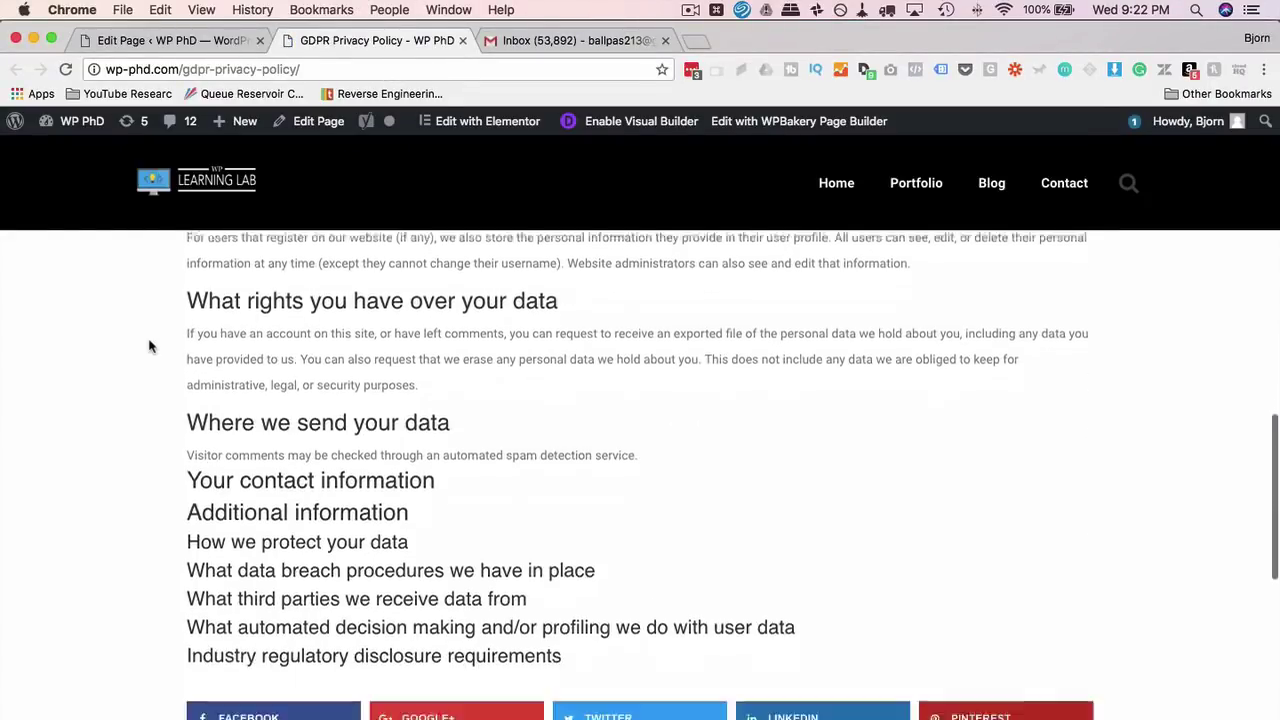
left_click_drag(566, 640, 177, 263)
scroll(200, 300, "up", 10)
scroll(171, 271, "up", 3)
scroll(177, 263, "up", 3)
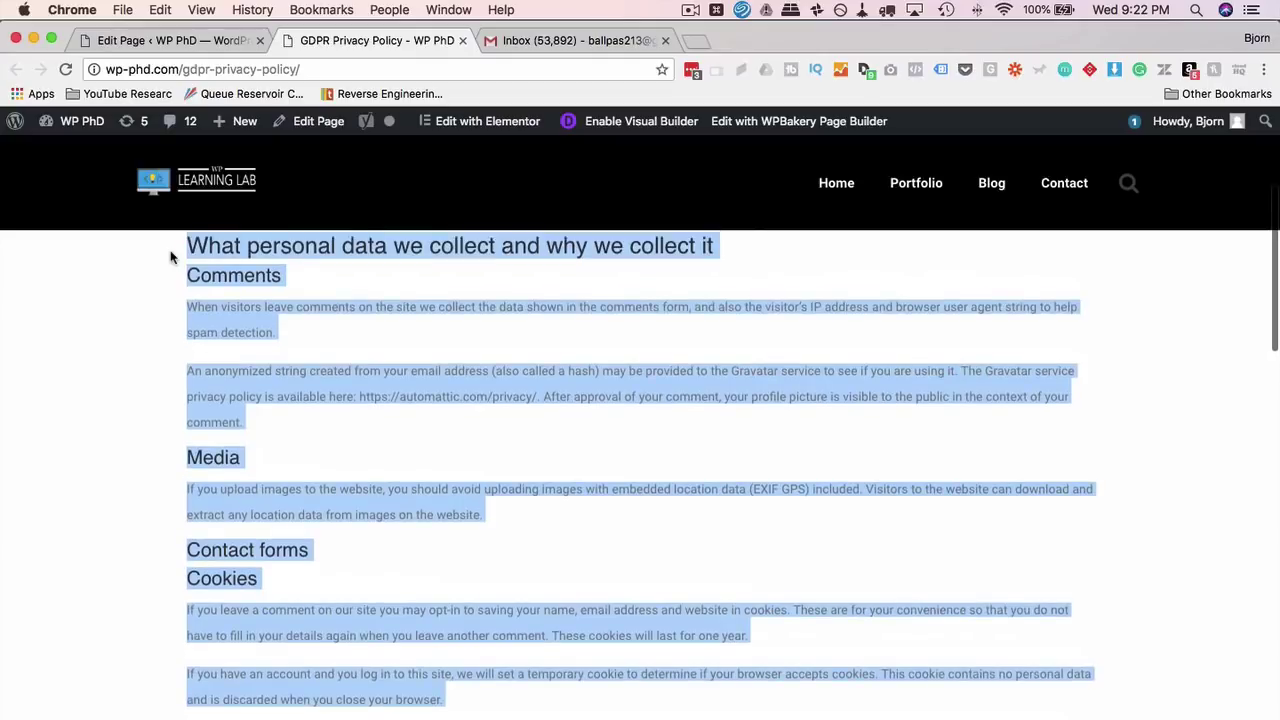
left_click_drag(181, 367, 186, 366)
scroll(186, 366, "up", 3)
left_click(186, 391)
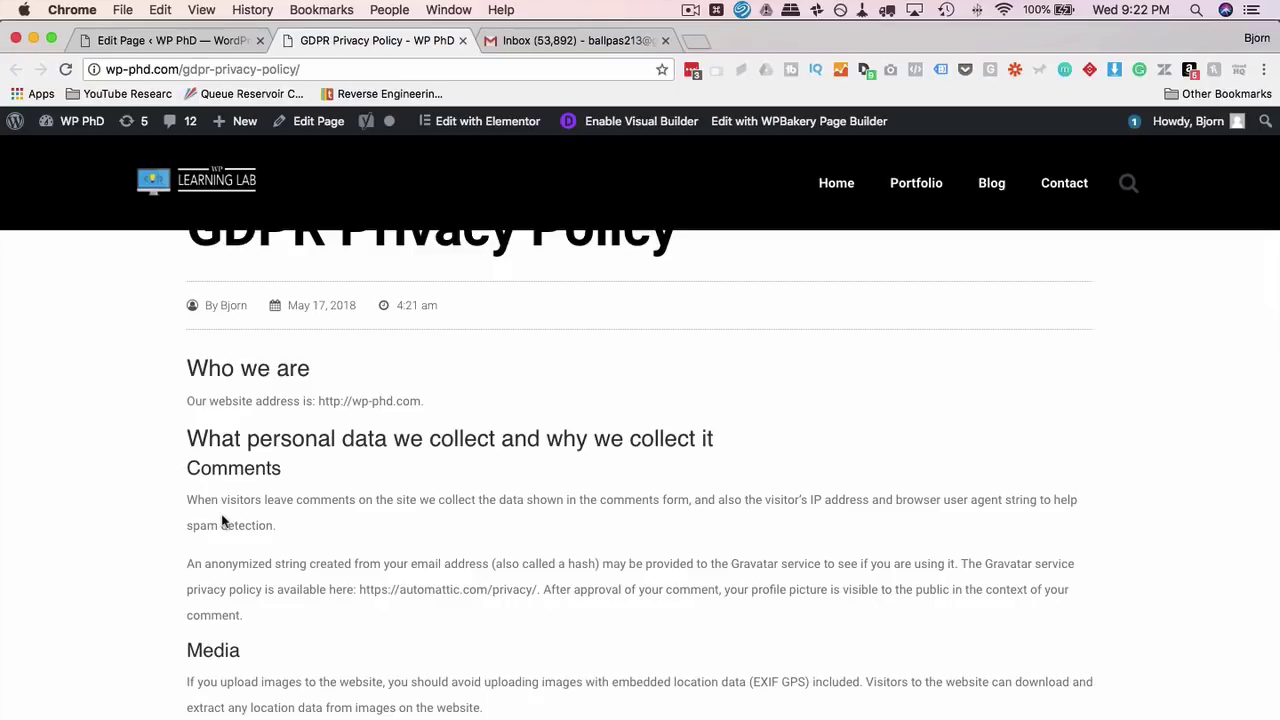
- Highlight the 'How we protect your data' and data breach procedures headings, then clear the selection
scroll(222, 521, "down", 10)
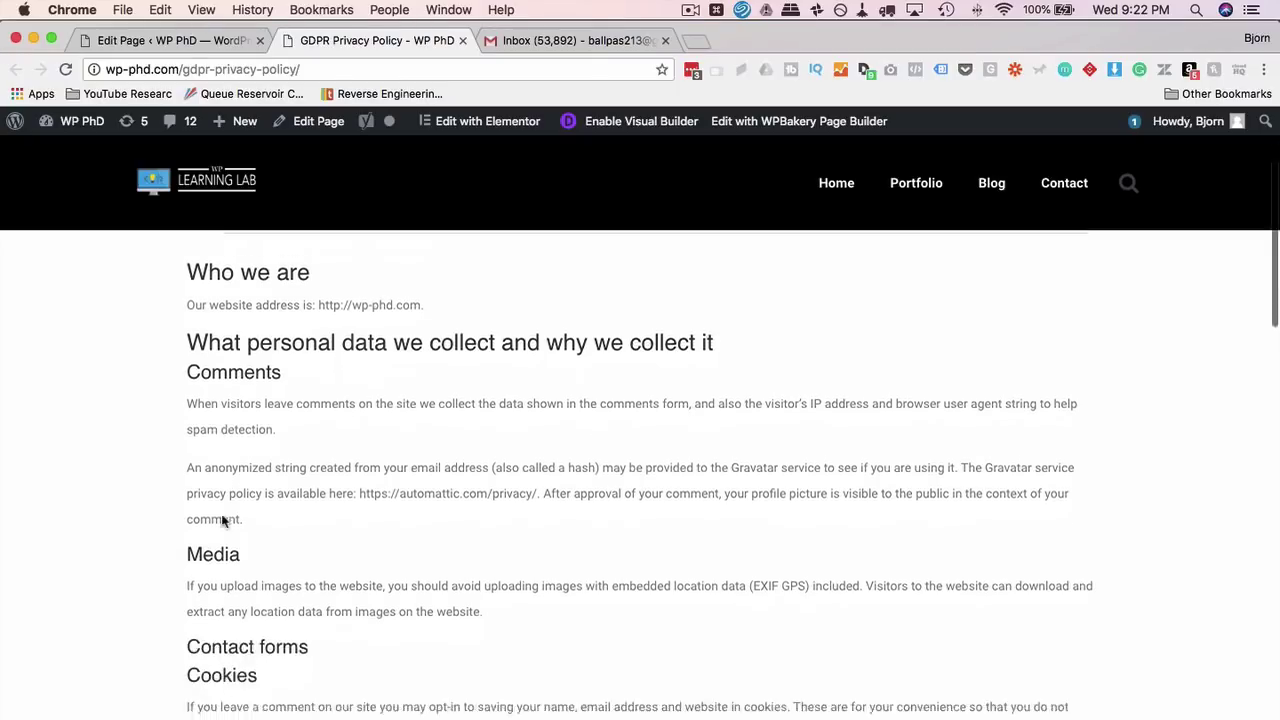
scroll(222, 521, "down", 2)
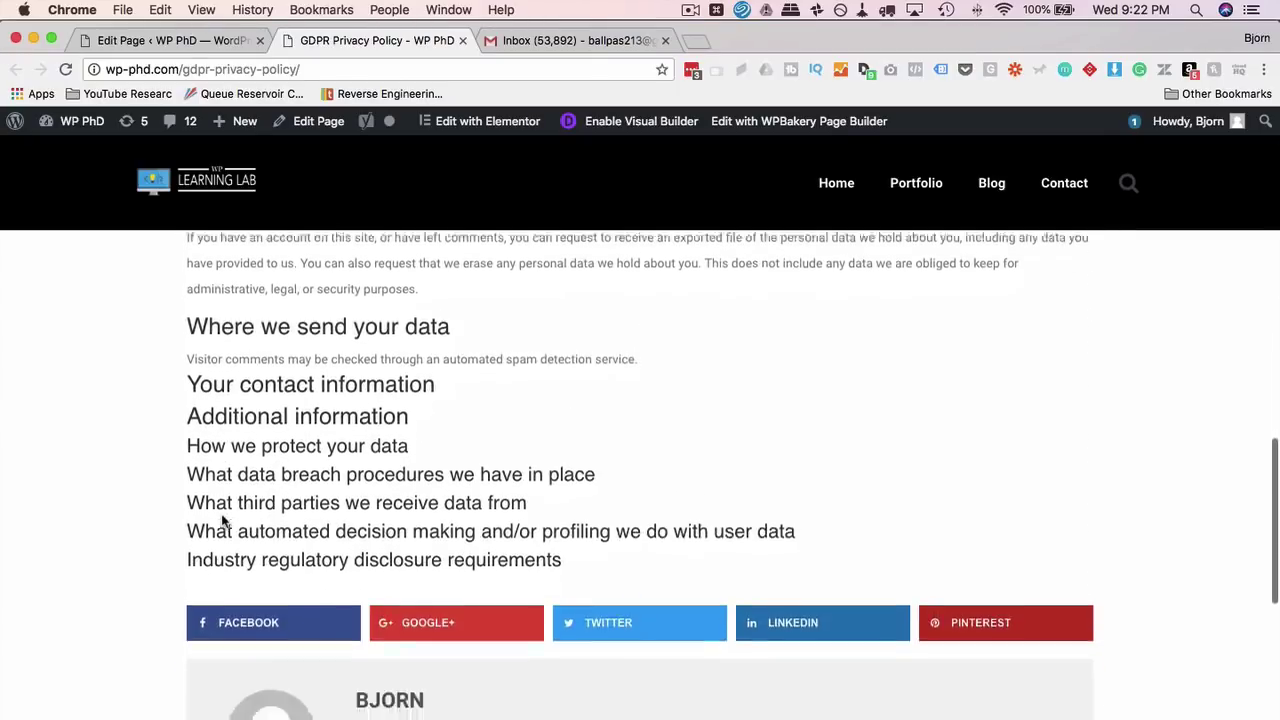
left_click_drag(181, 408, 310, 466)
left_click_drag(187, 446, 420, 446)
left_click_drag(188, 476, 400, 476)
triple_click(486, 466)
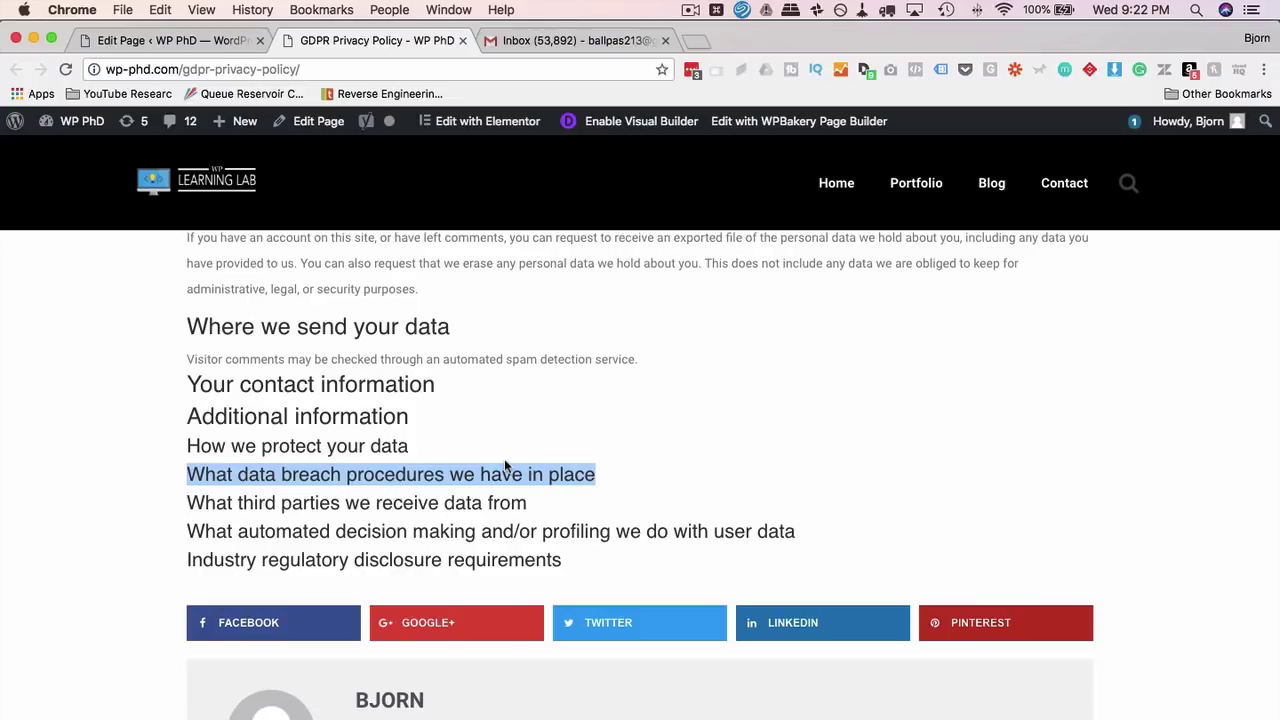
left_click(417, 451)
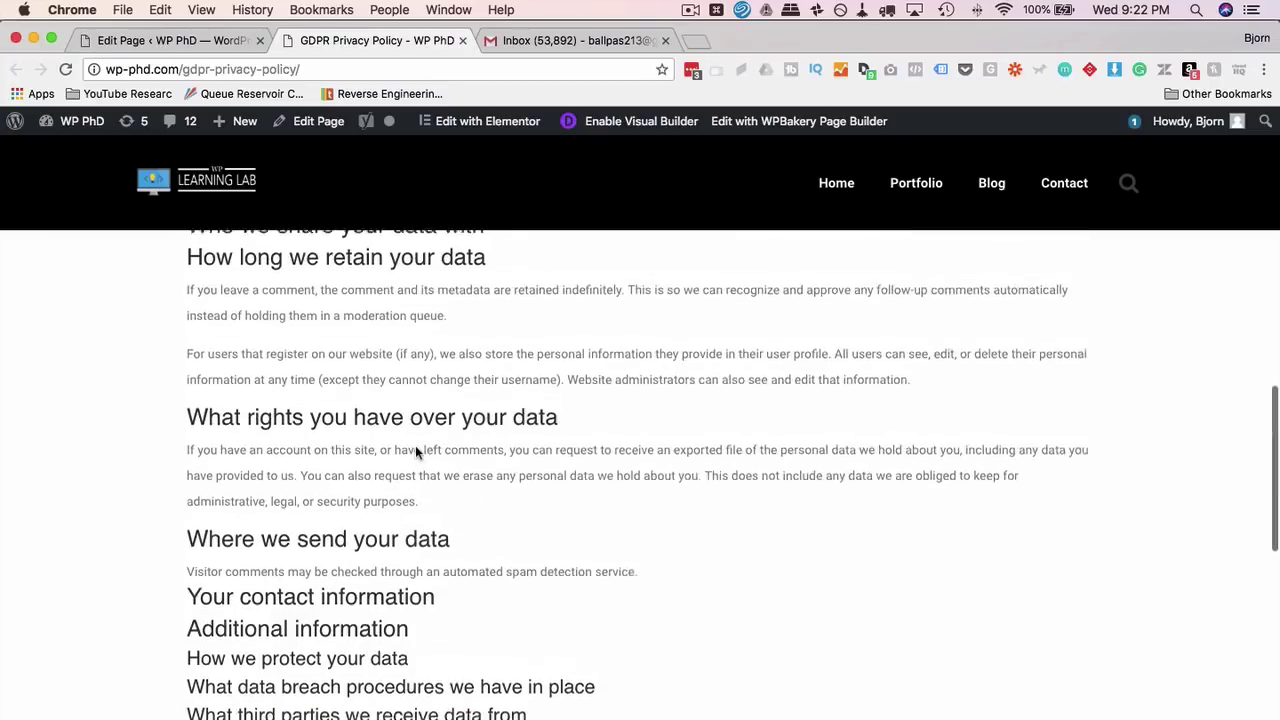
scroll(417, 452, "up", 10)
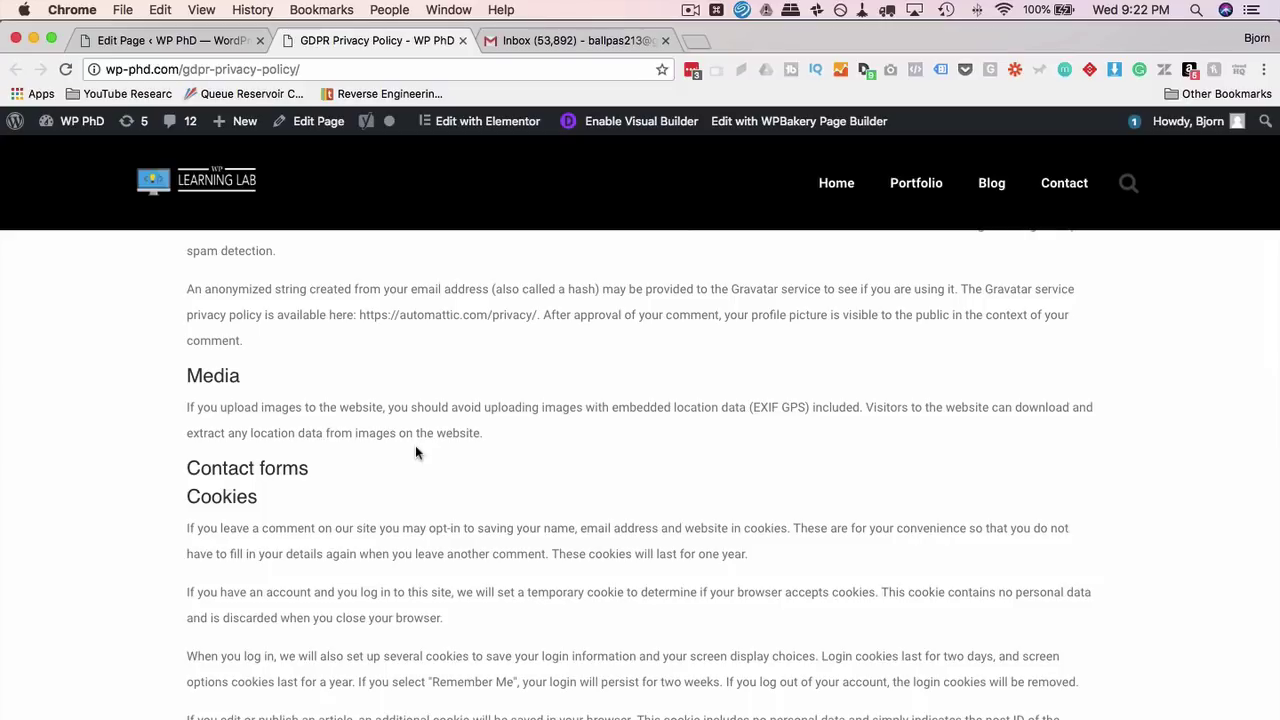
left_click(173, 42)
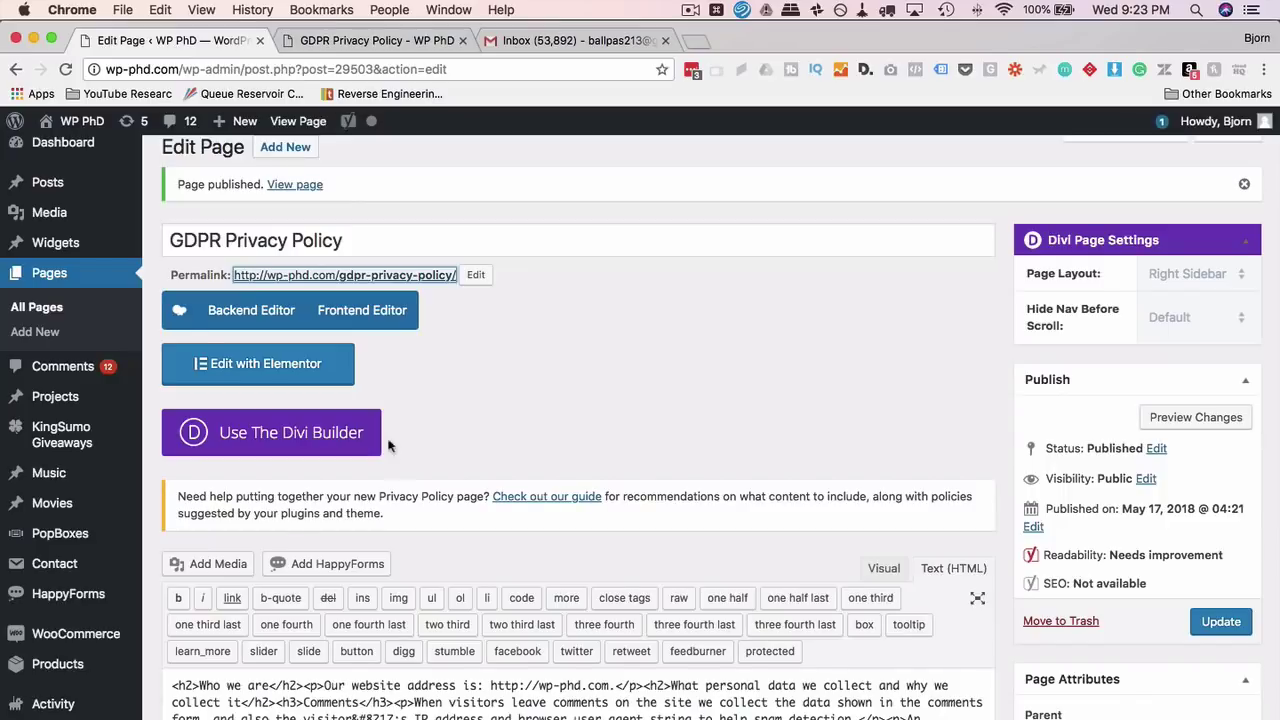
scroll(117, 500, "down", 3)
scroll(117, 500, "down", 5)
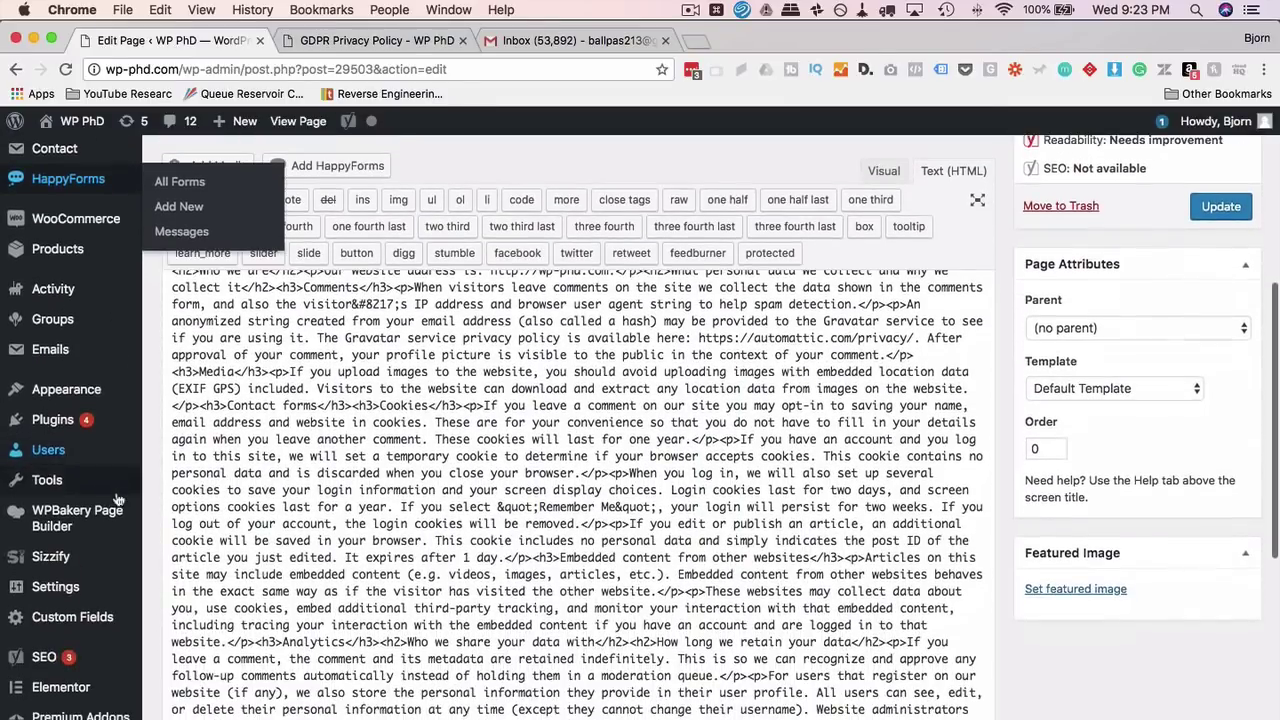
mouse_move(68, 459)
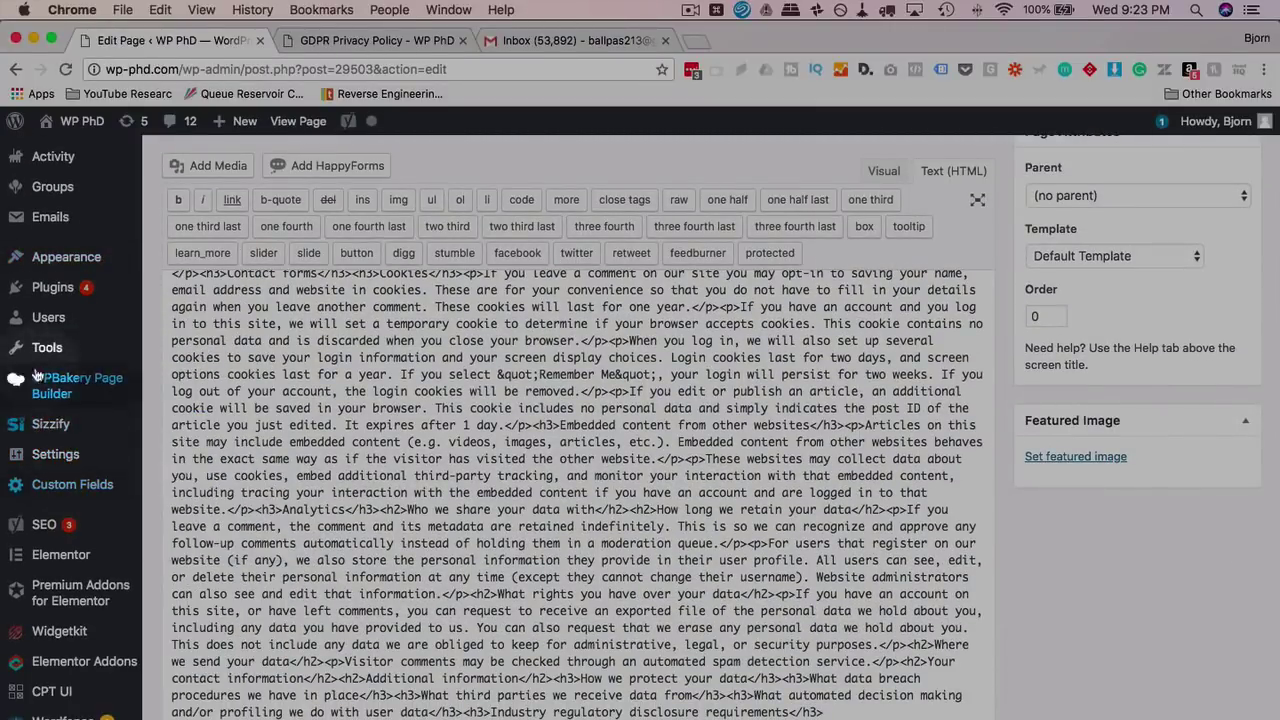
mouse_move(50, 347)
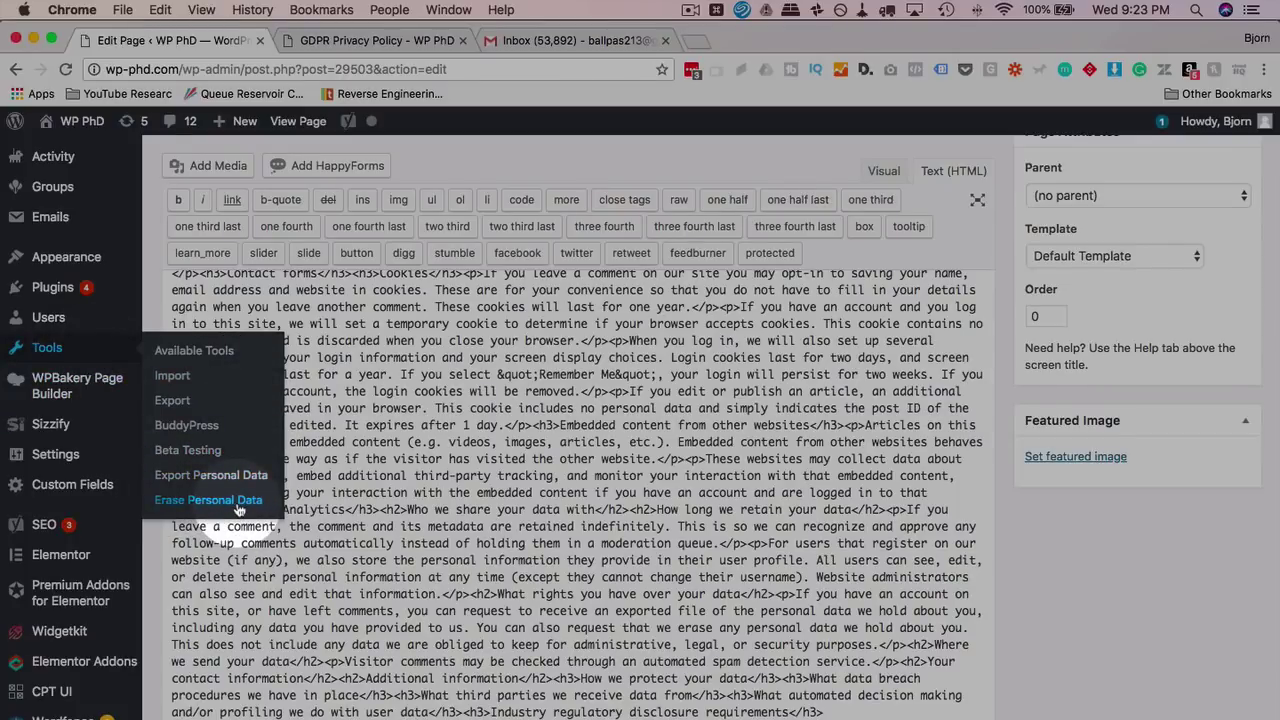
left_click(187, 480)
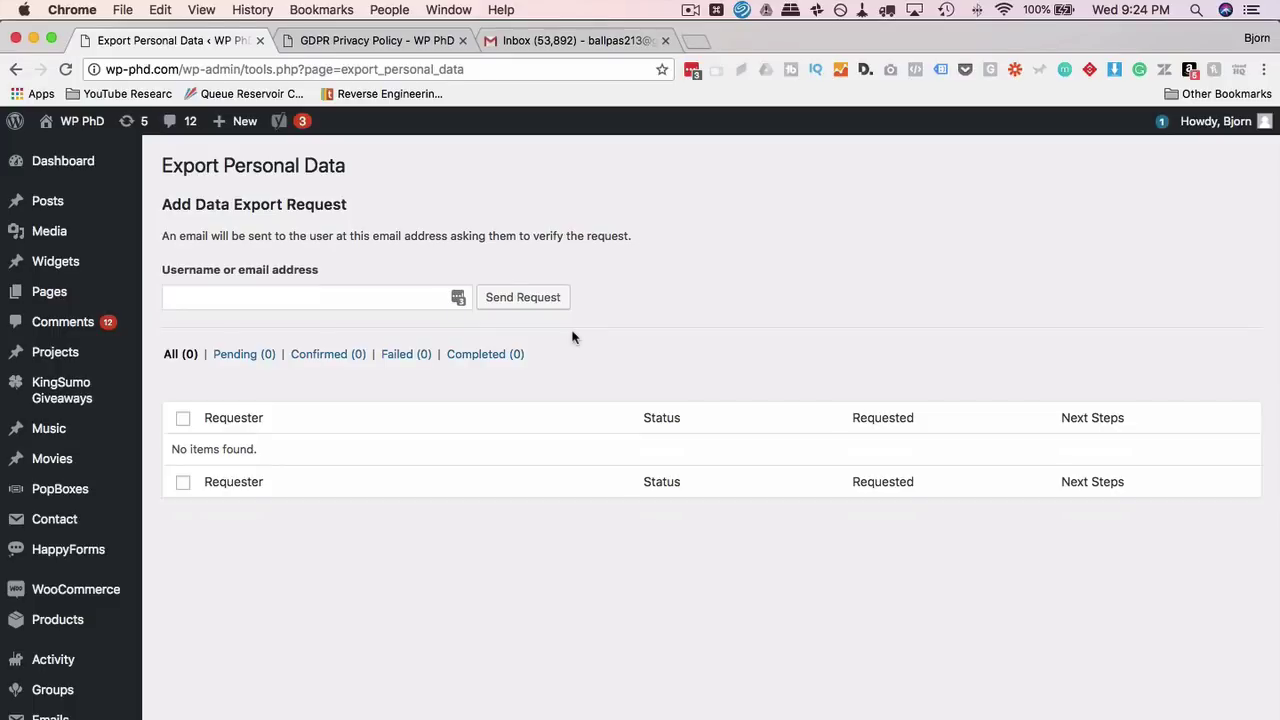
scroll(106, 628, "down", 4)
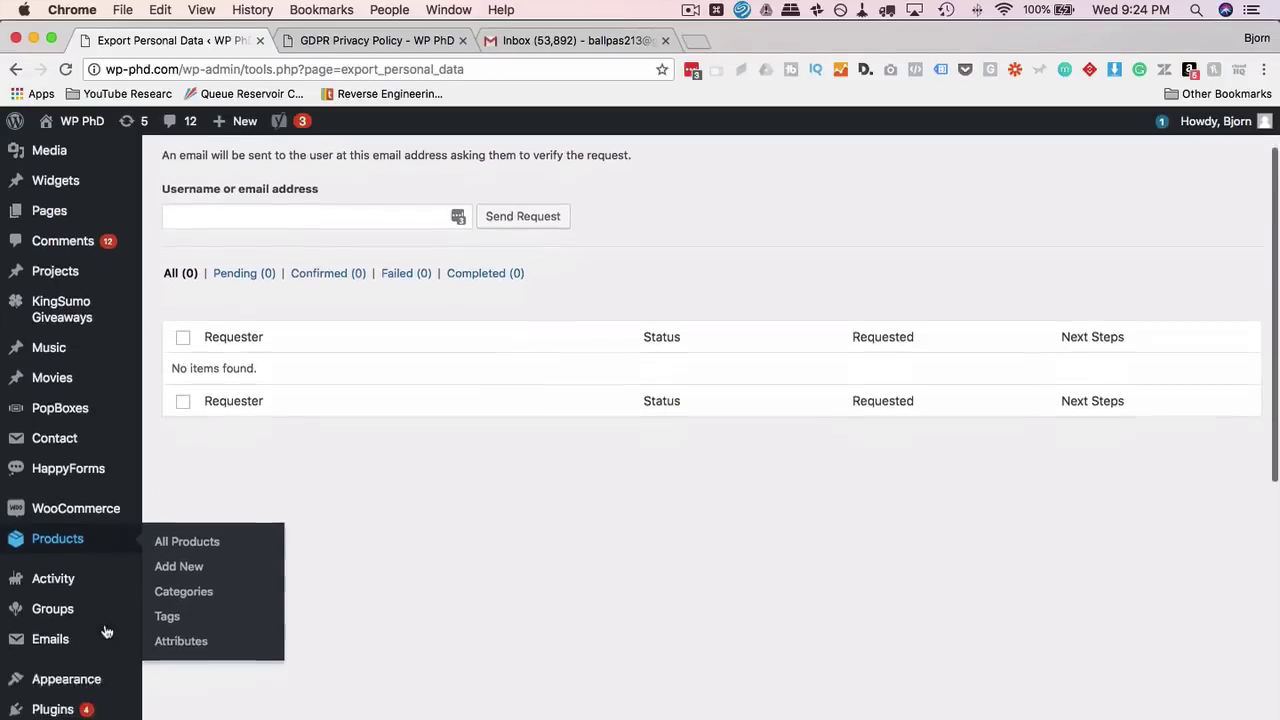
scroll(269, 462, "up", 4)
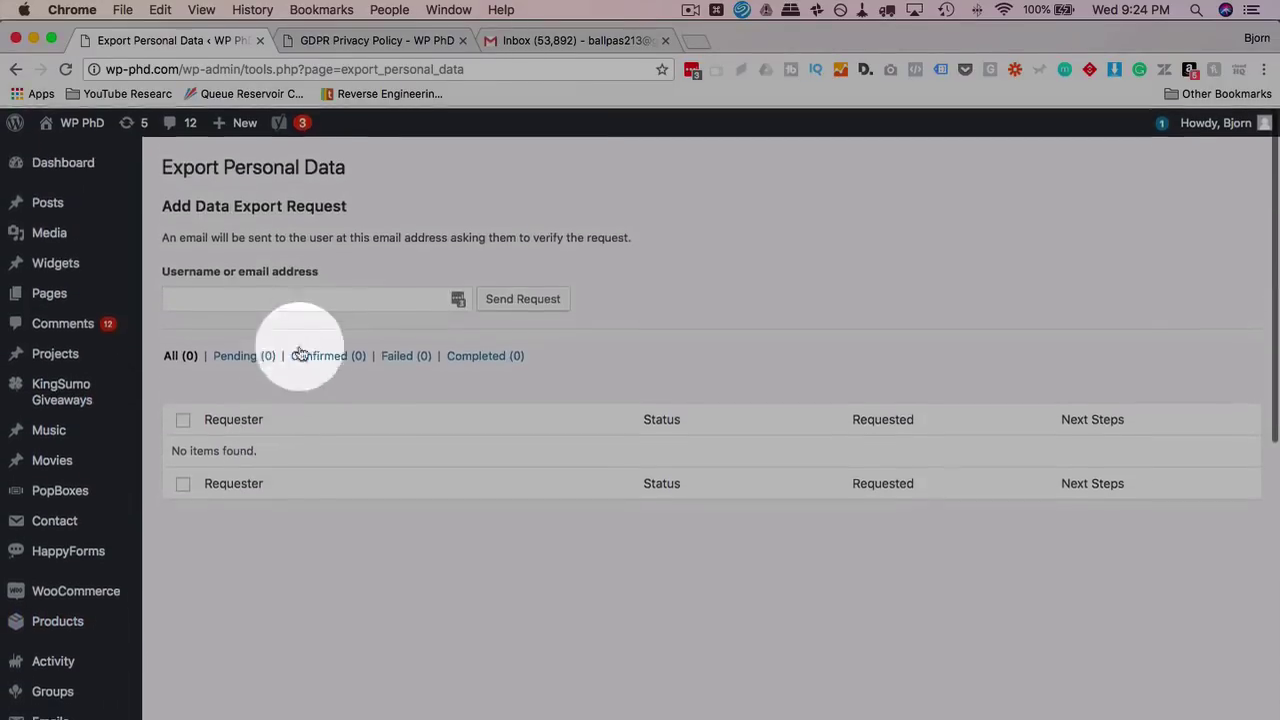
left_click(345, 303)
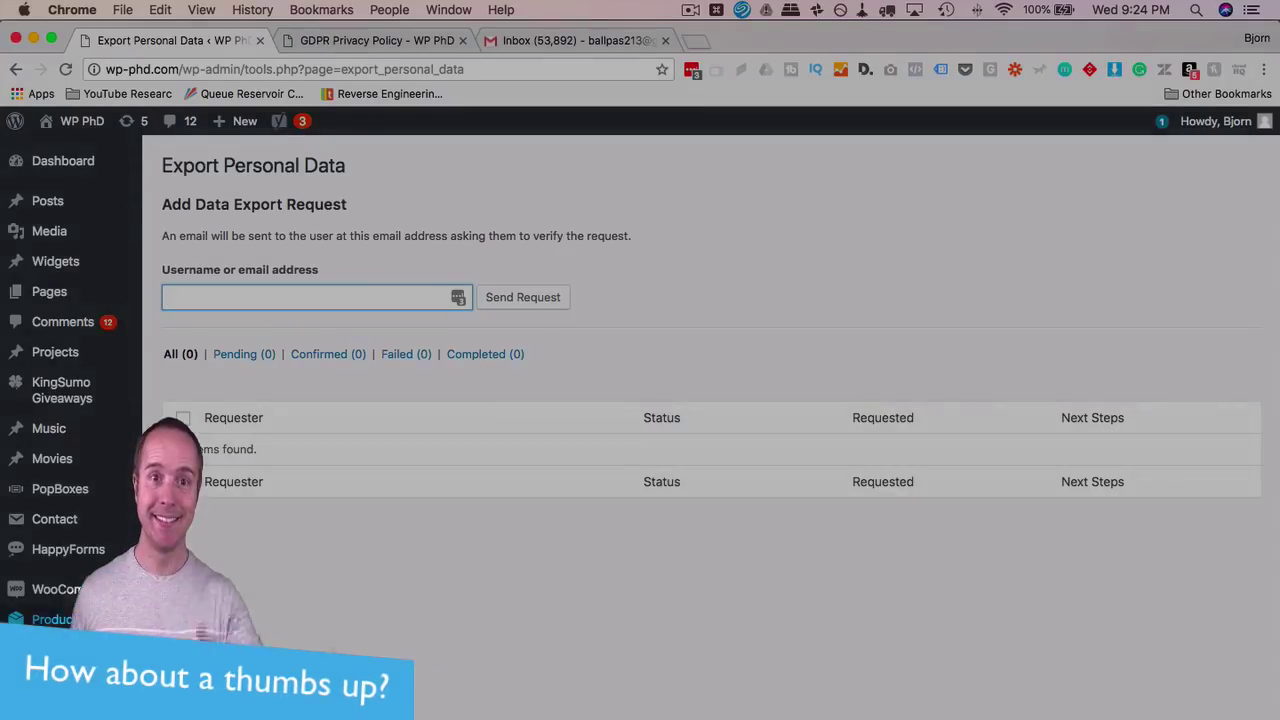
scroll(60, 500, "down", 5)
scroll(22, 516, "down", 5)
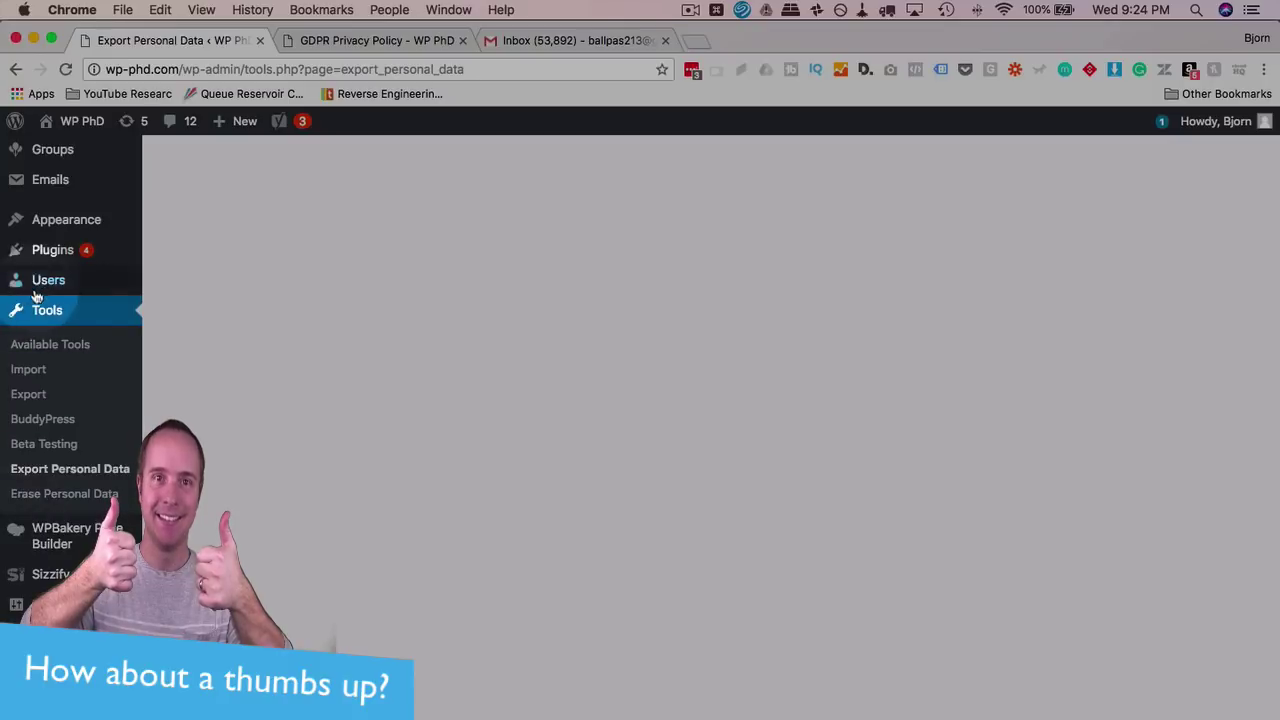
mouse_move(60, 282)
left_click(137, 281)
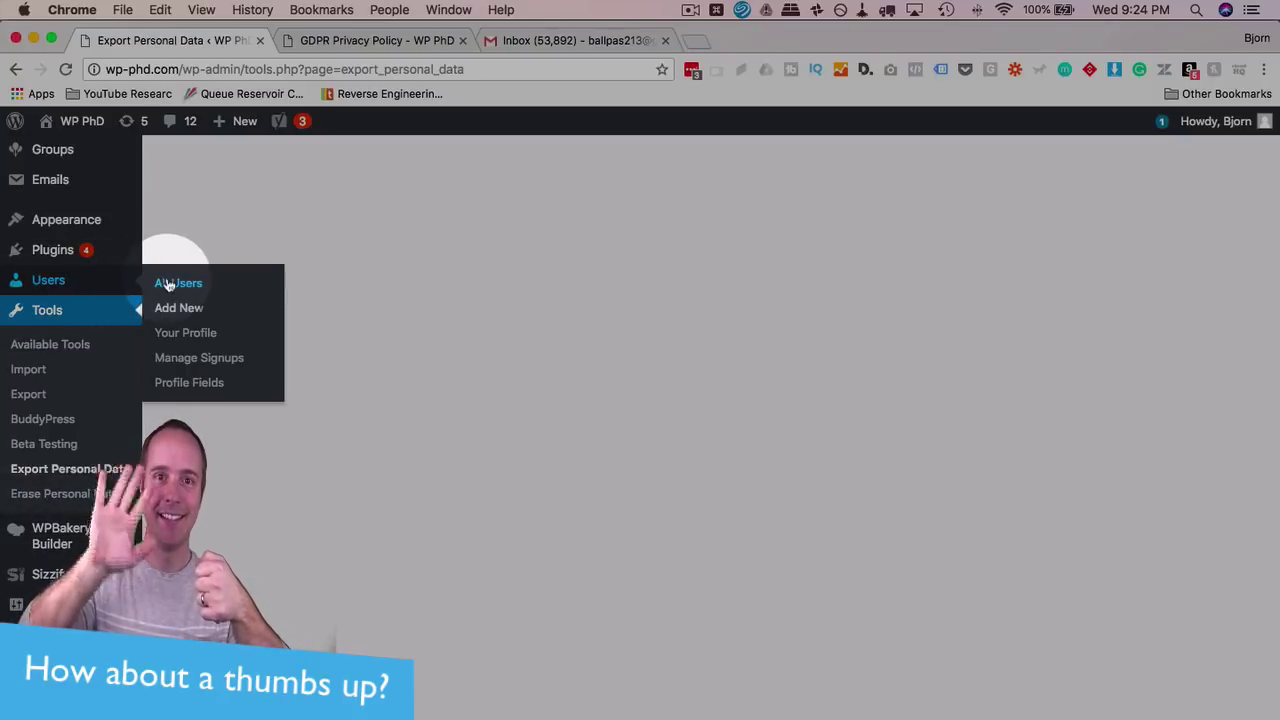
- Open All Users in a new tab and filter it to the two Administrator accounts
left_click(163, 283, "super")
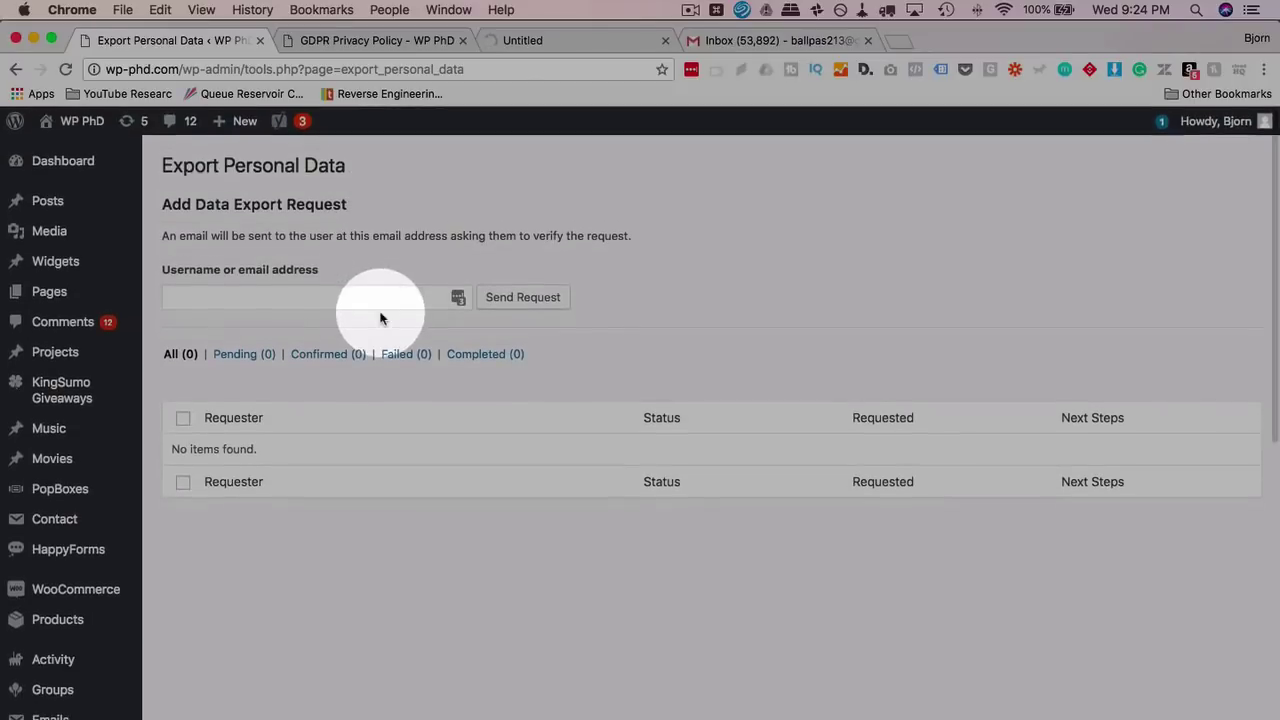
left_click(400, 297)
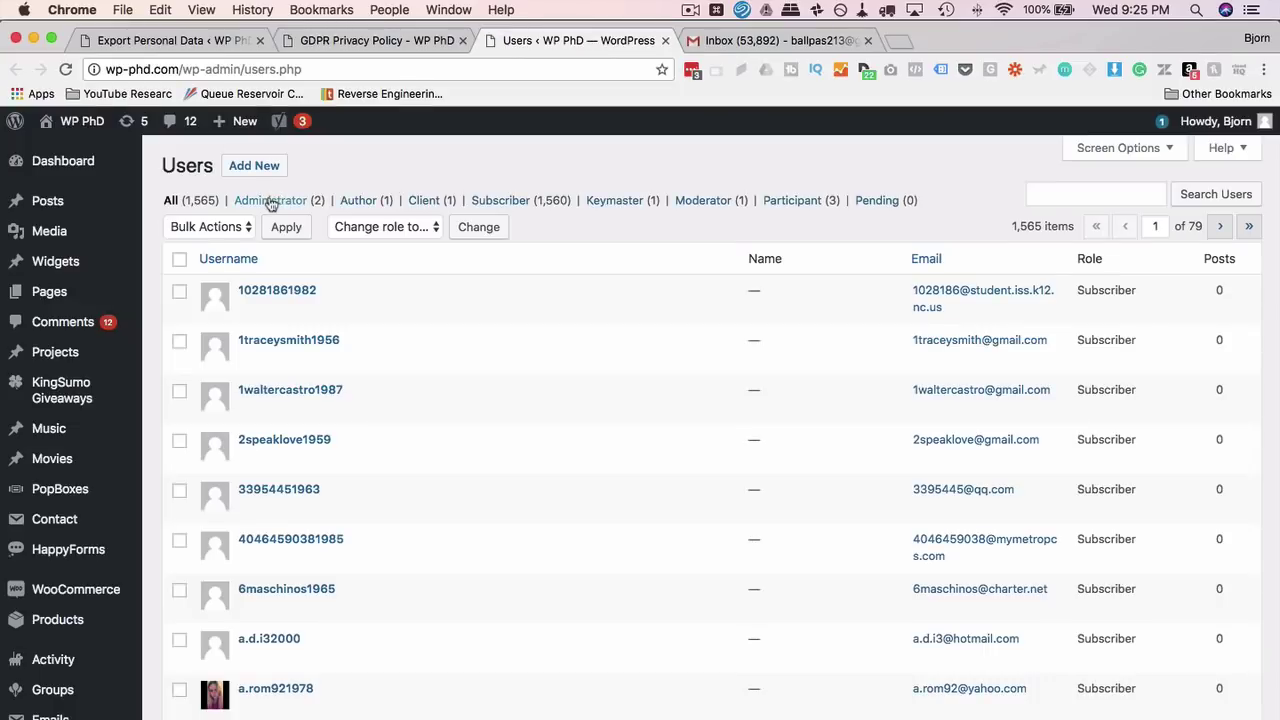
left_click(272, 200)
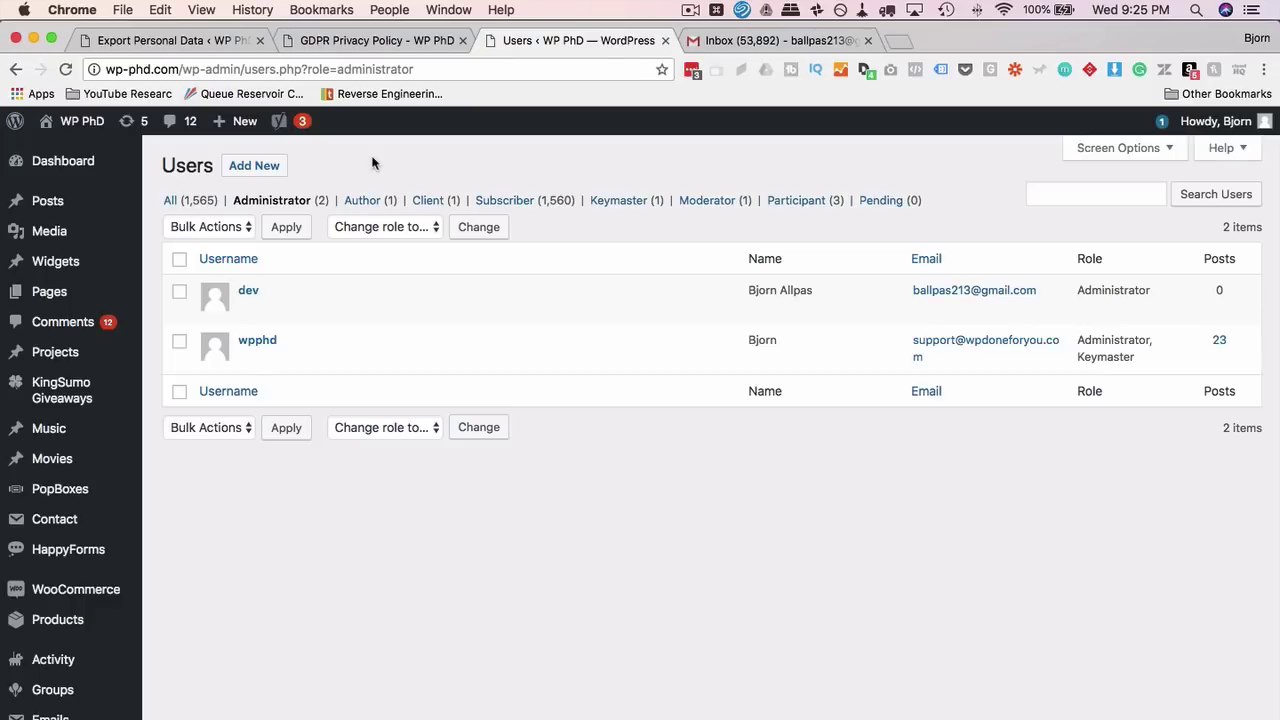
mouse_move(294, 309)
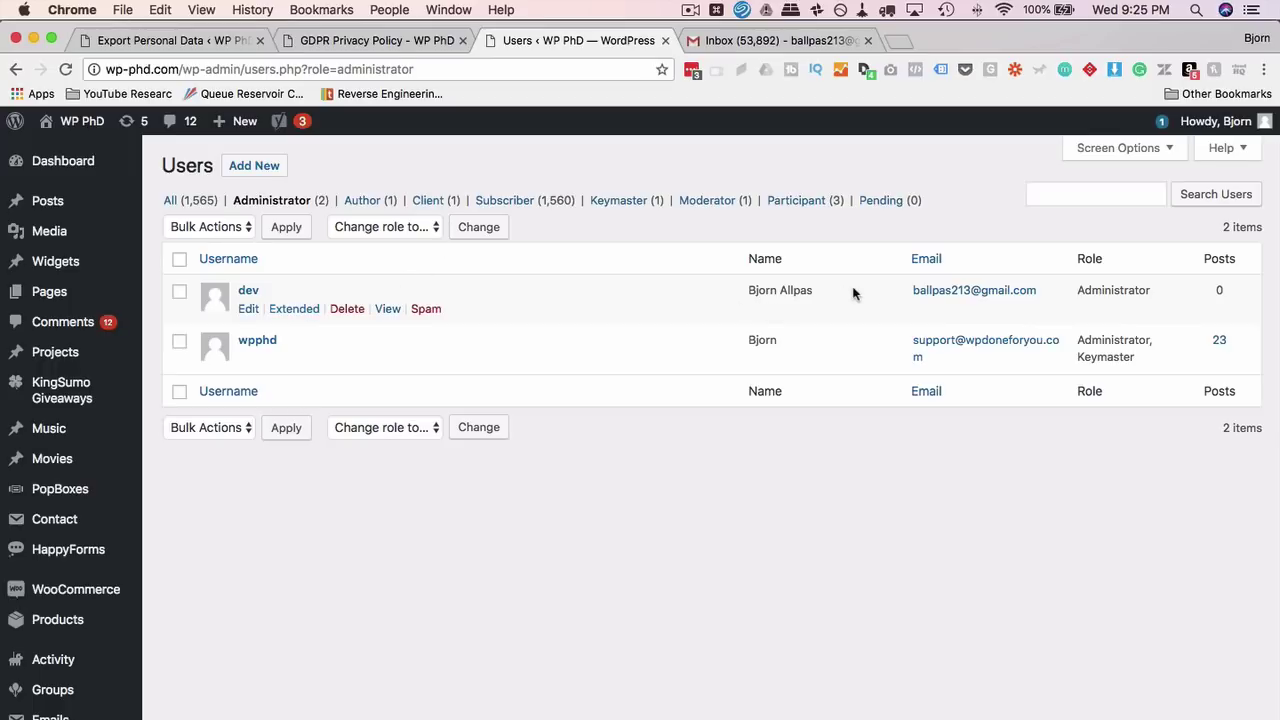
- Copy the first administrator's email address and submit it as a personal data export request
left_click_drag(912, 290, 1035, 292)
right_click(1021, 291)
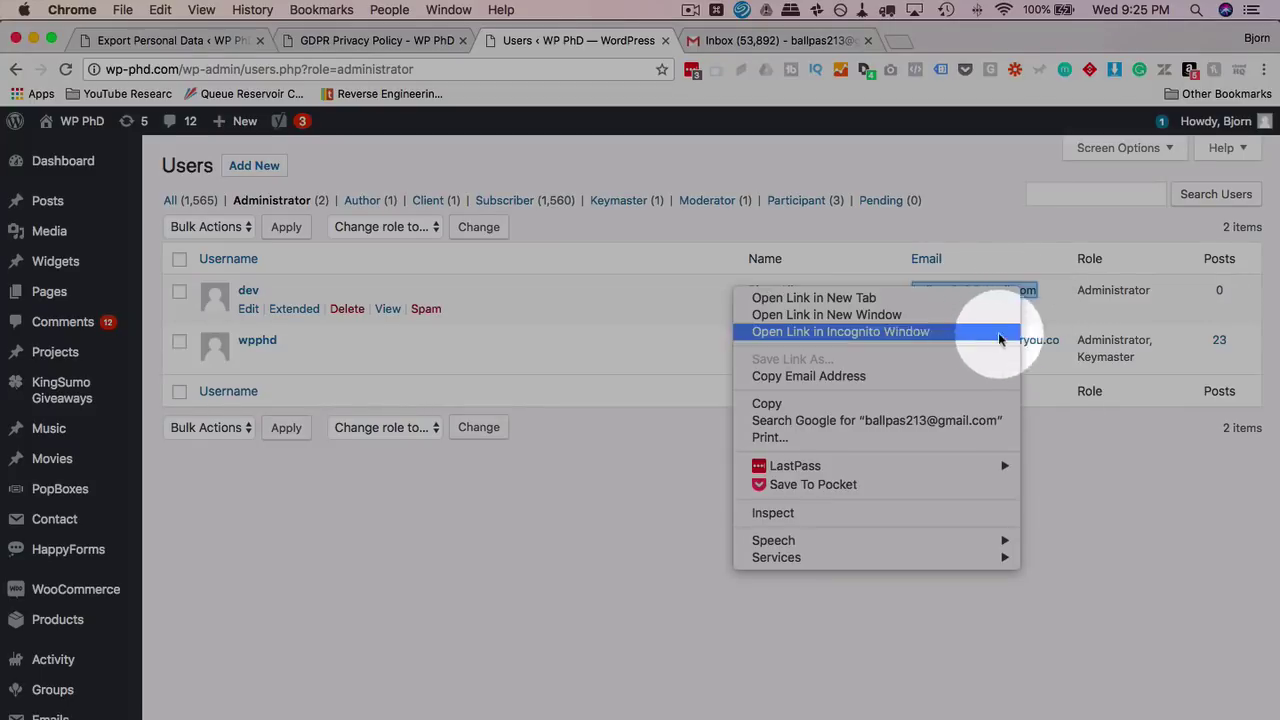
left_click(876, 376)
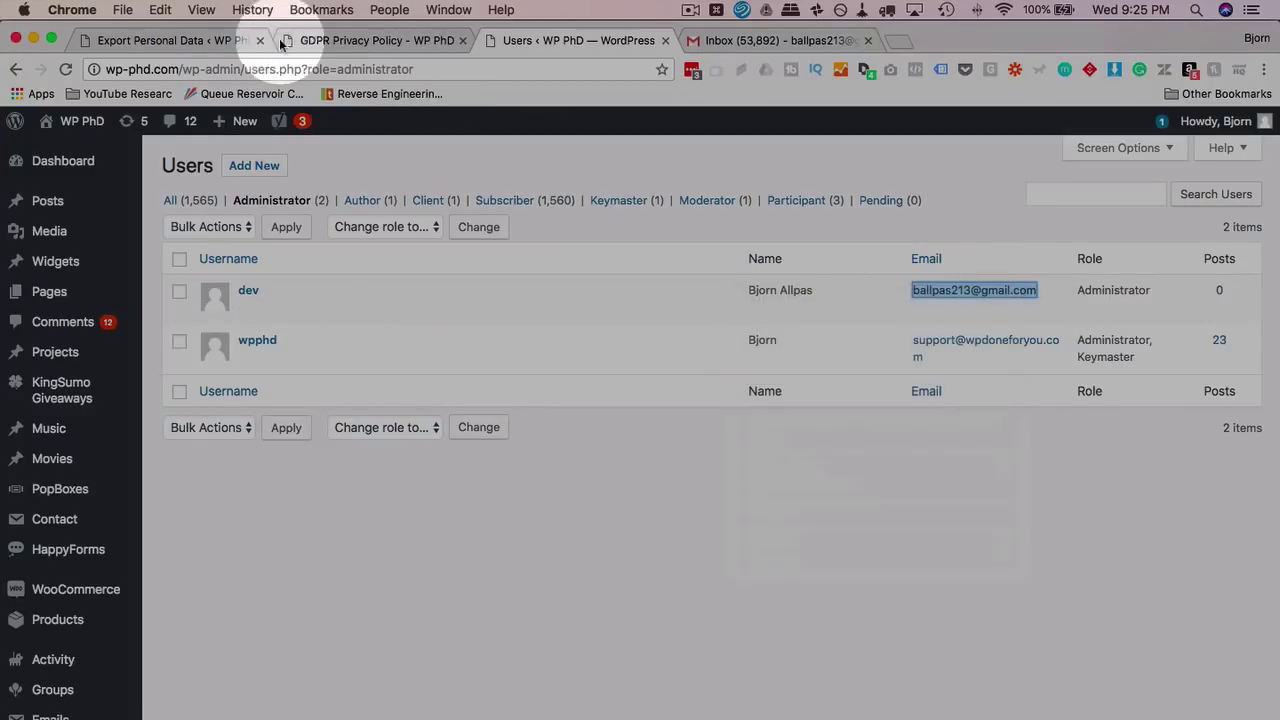
left_click(343, 40)
left_click(191, 40)
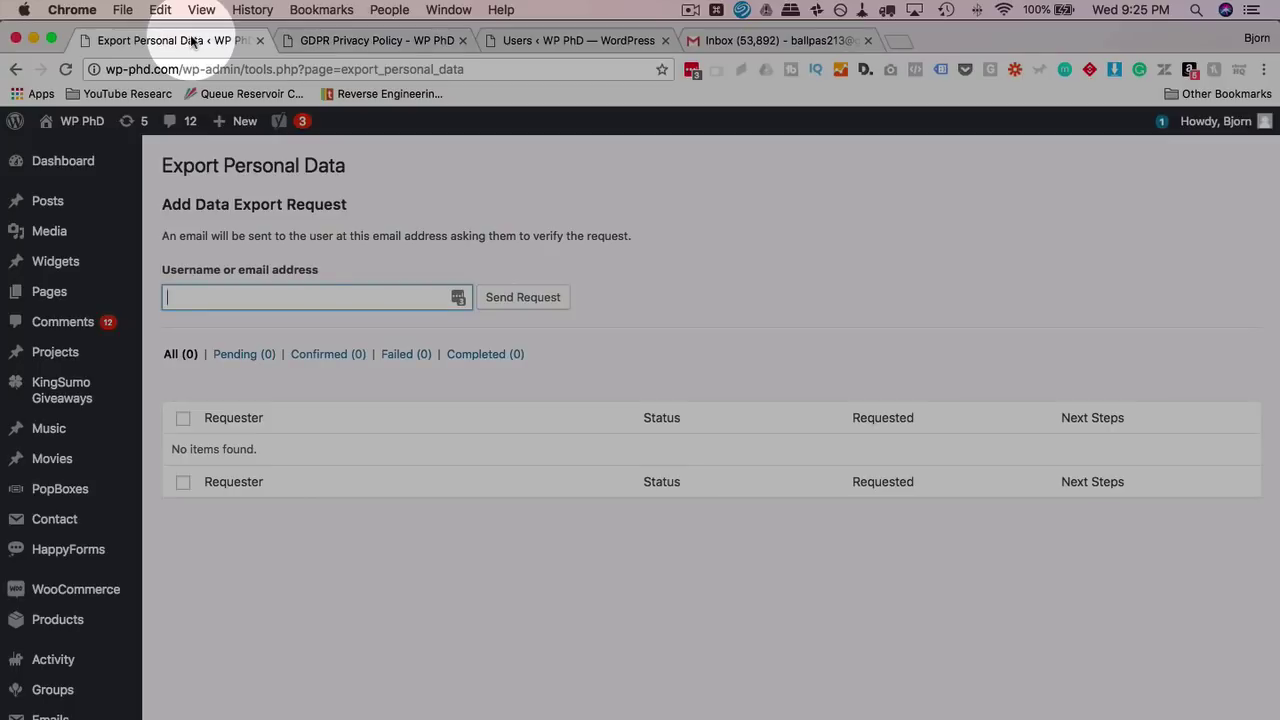
right_click(222, 293)
left_click(268, 376)
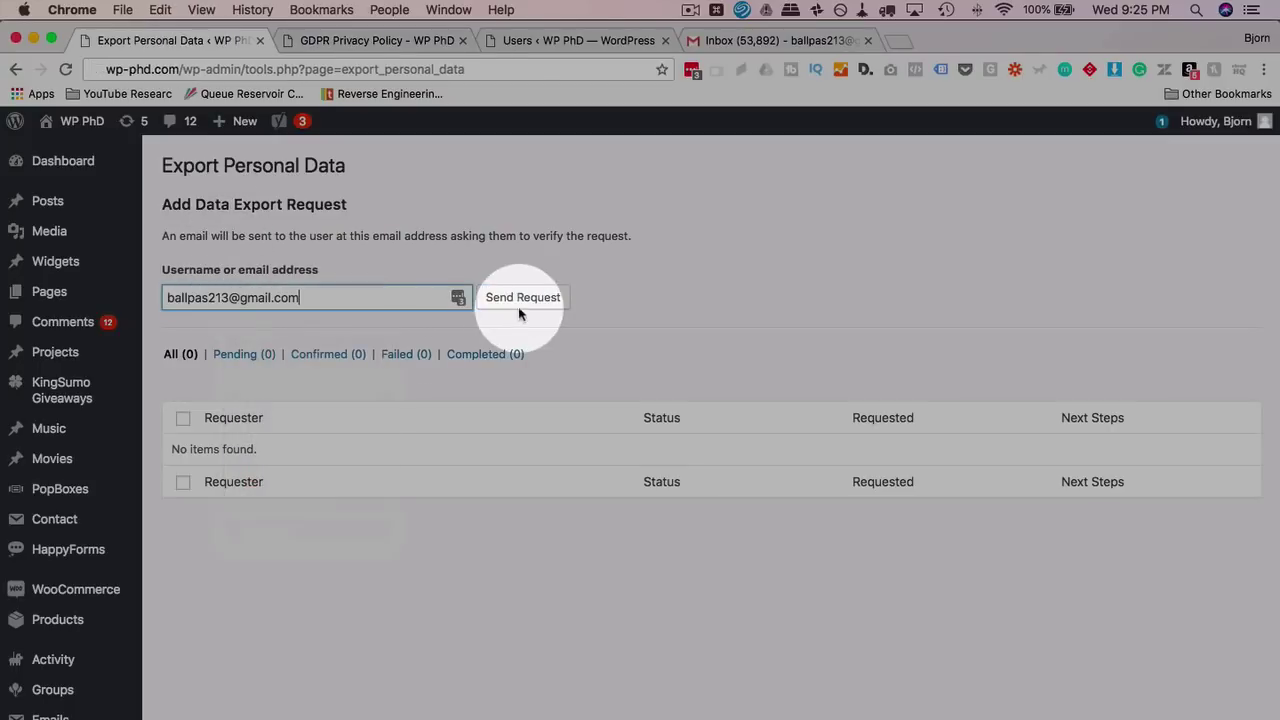
left_click(522, 300)
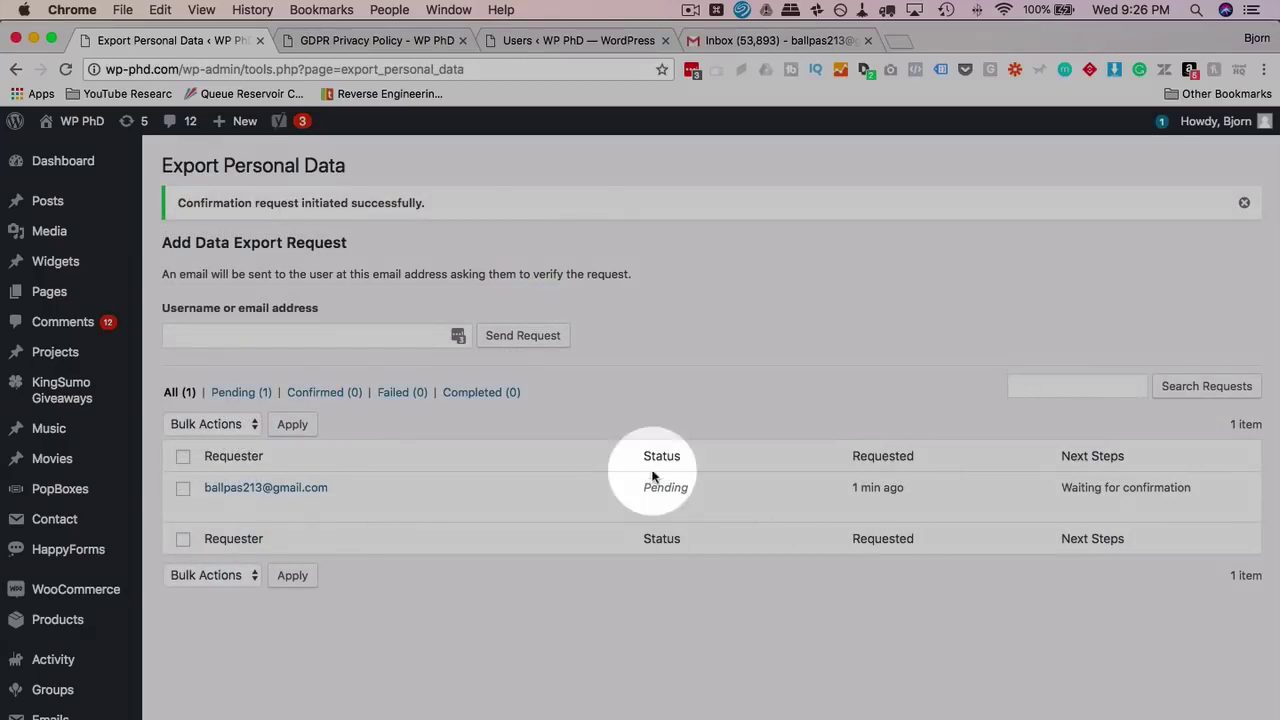
- Check that the new request's status reads Waiting for confirmation
mouse_move(849, 486)
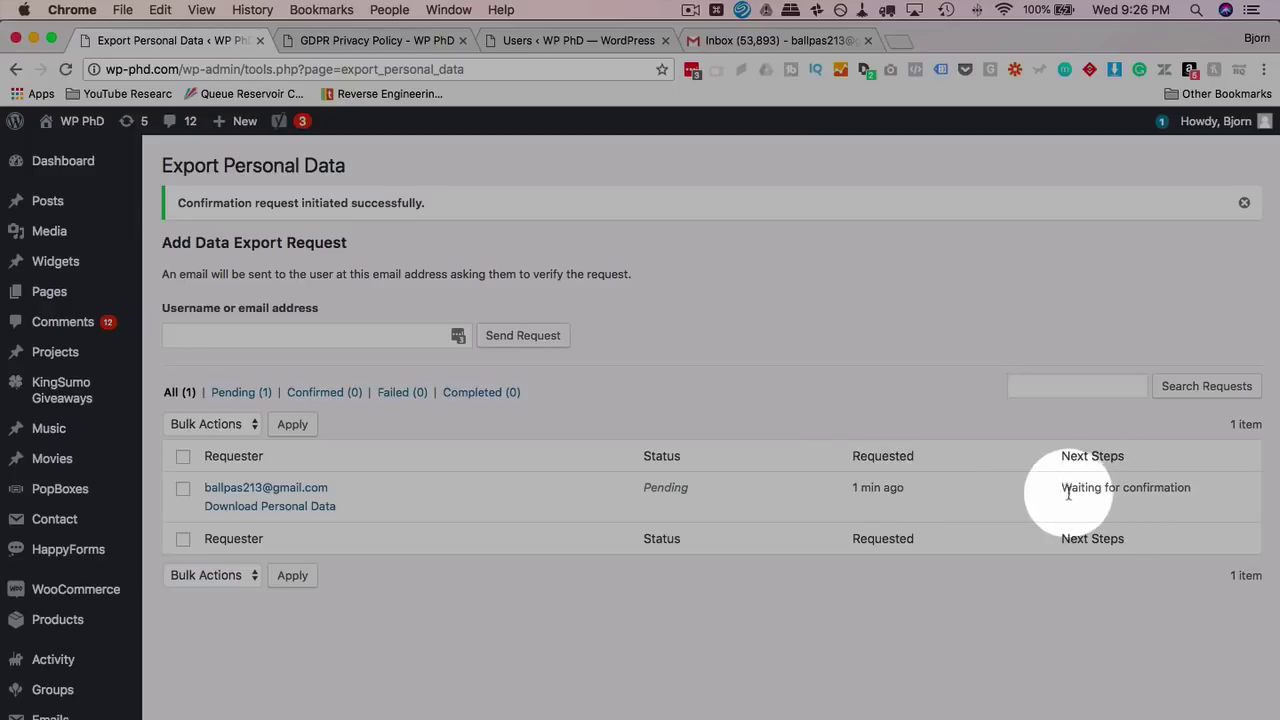
left_click_drag(1062, 489, 1197, 490)
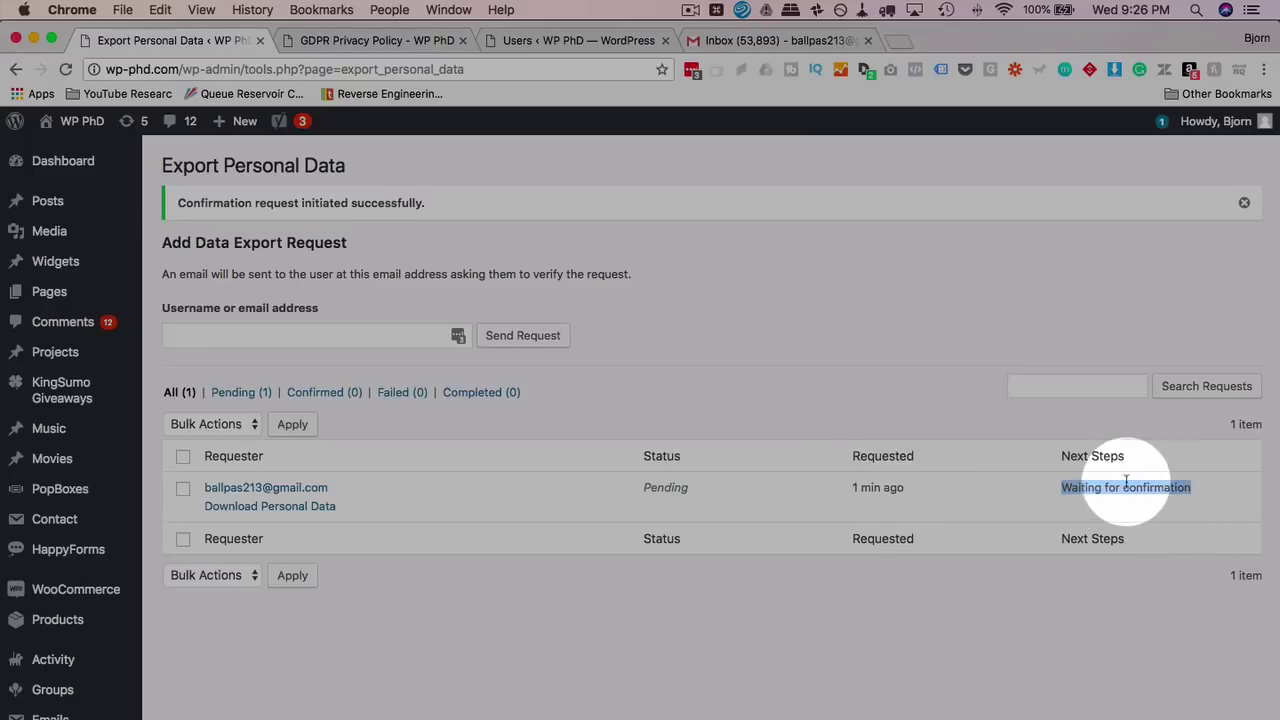
left_click(1095, 478)
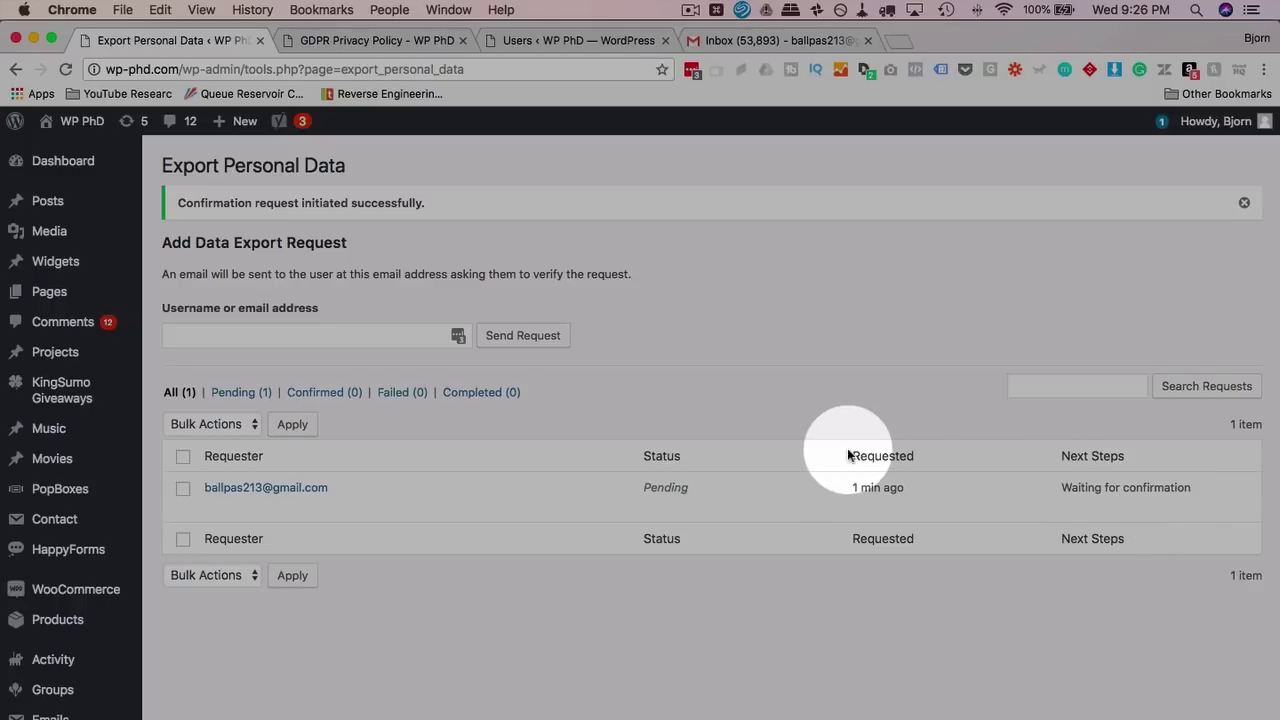
mouse_move(214, 507)
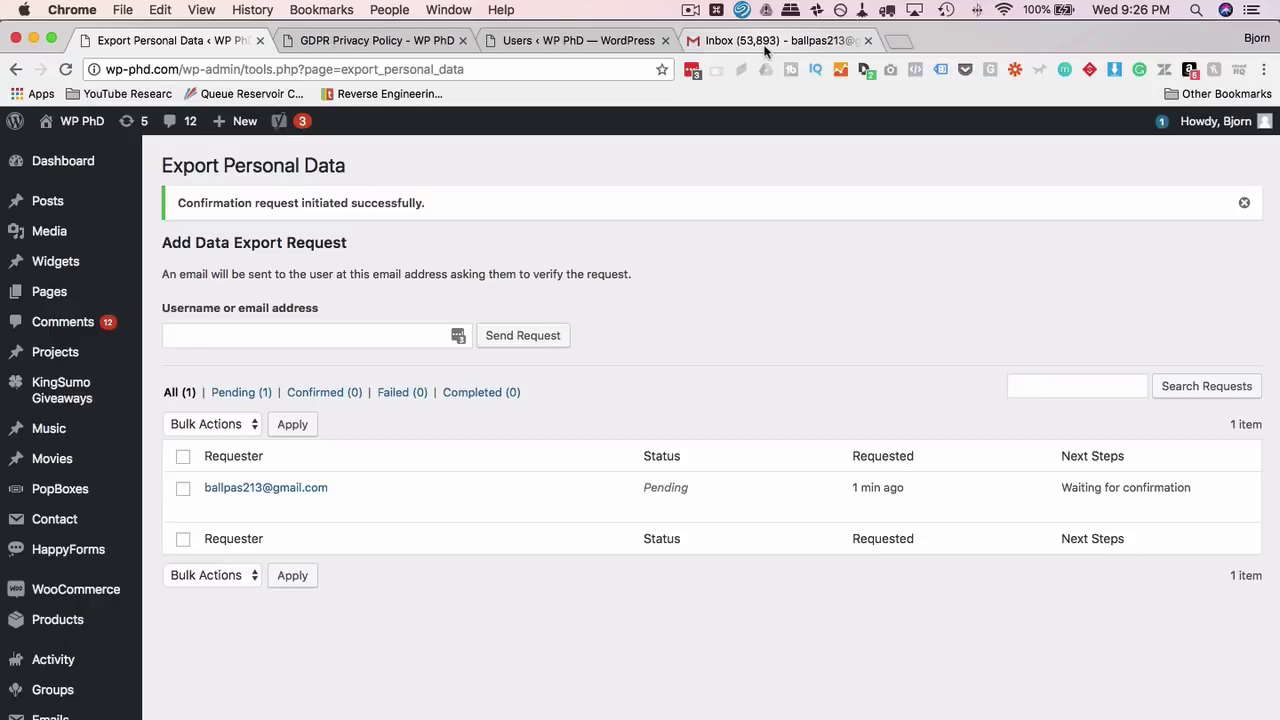
- In Gmail, open the Confirm Action: Export Personal Data email and review the requested action
left_click(765, 45)
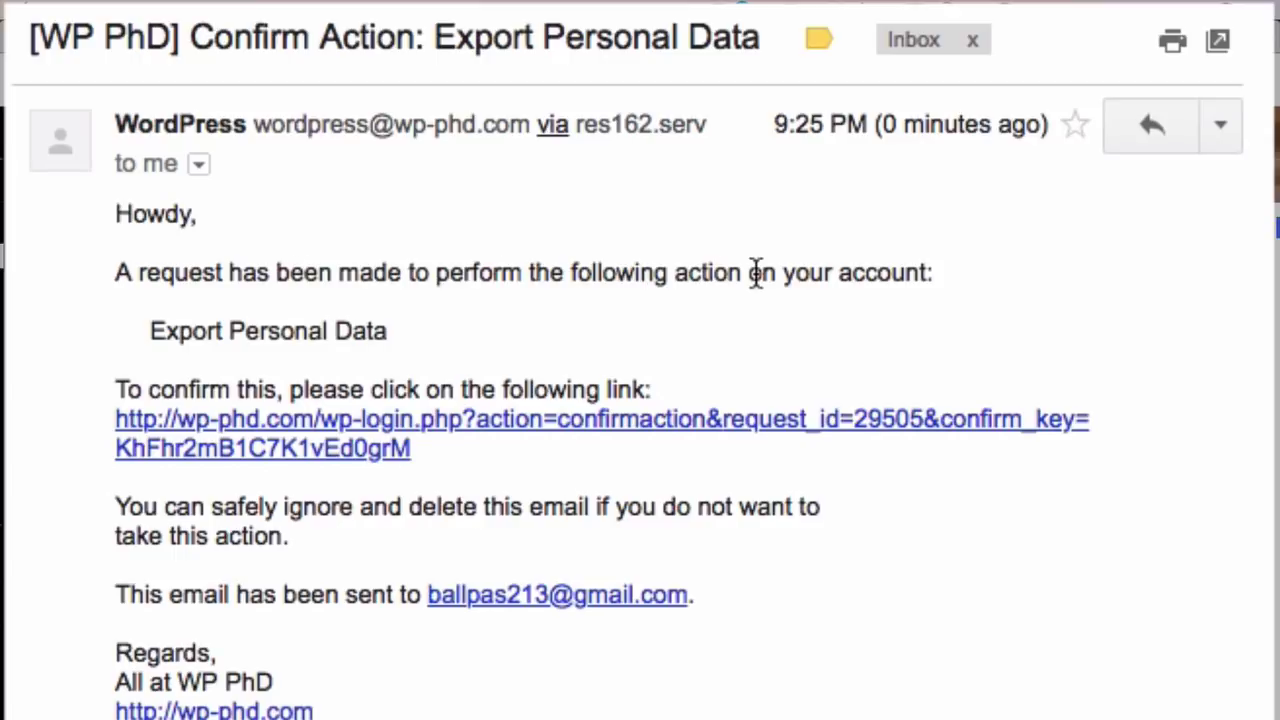
left_click_drag(165, 333, 403, 328)
left_click(403, 328)
scroll(405, 330, "down", 1)
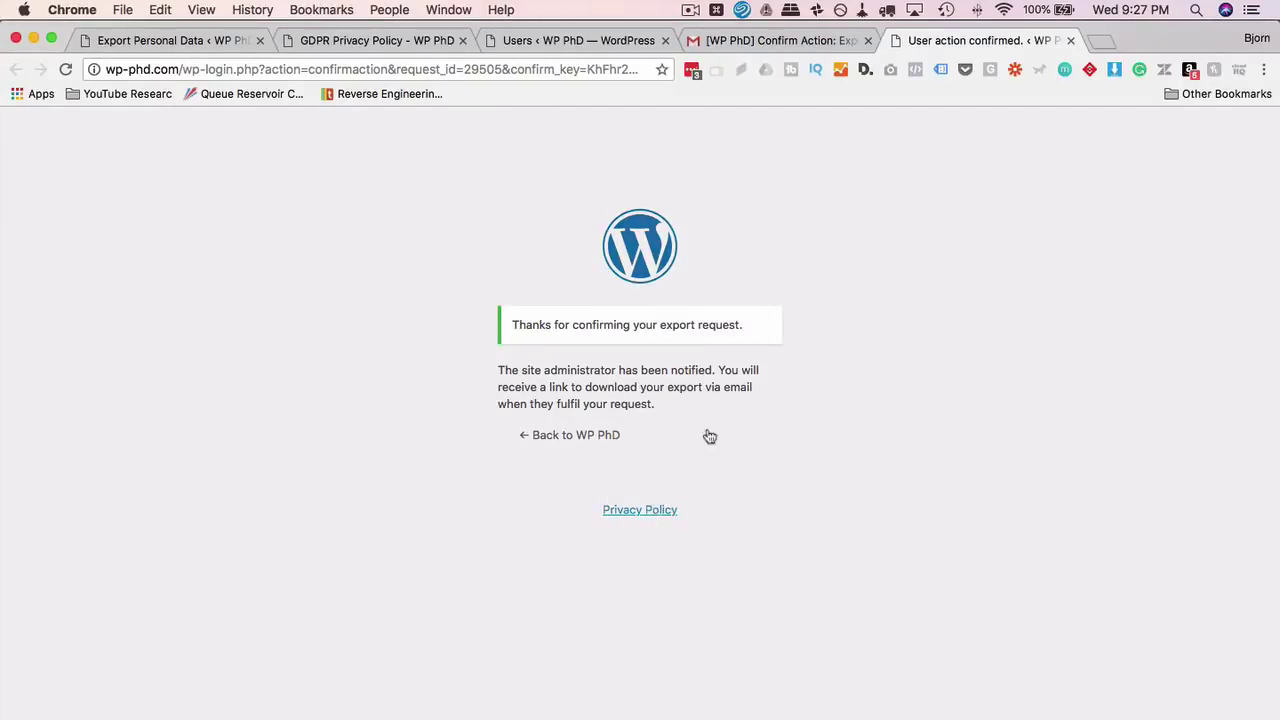
- Reload Export Personal Data to show the request Confirmed, then email the data to the requester
left_click(1070, 40)
left_click(212, 41)
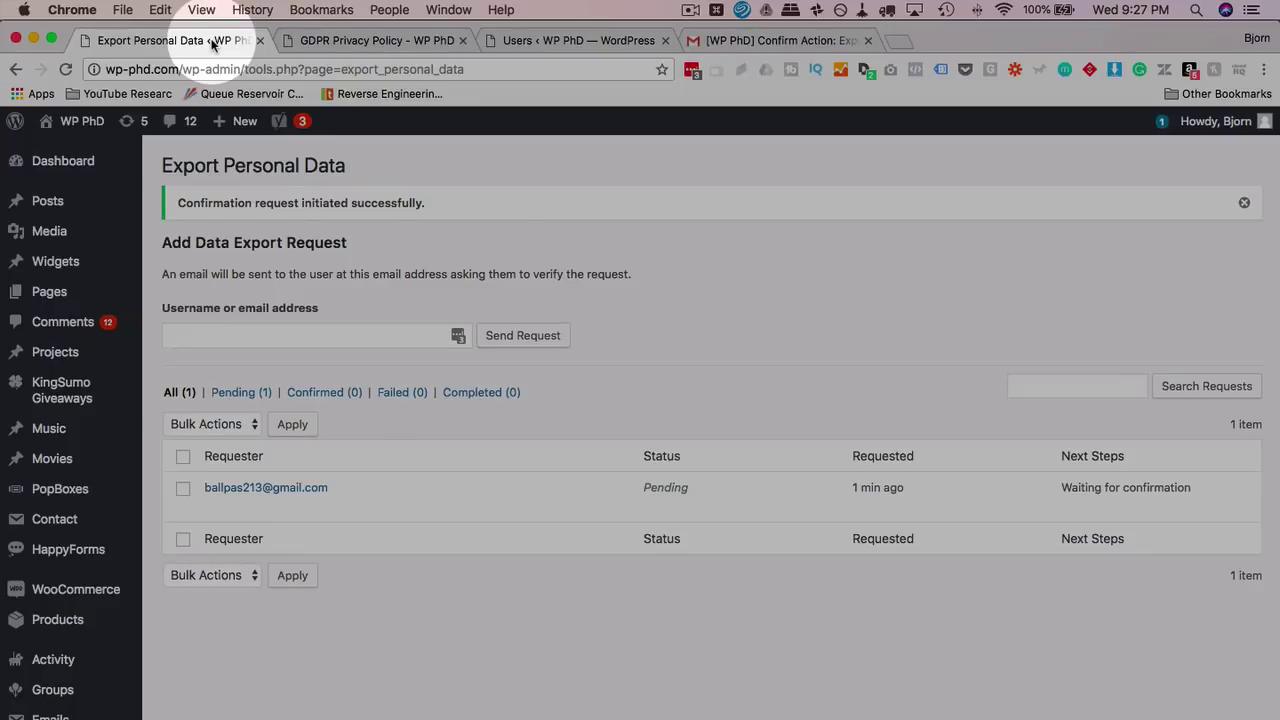
left_click(65, 69)
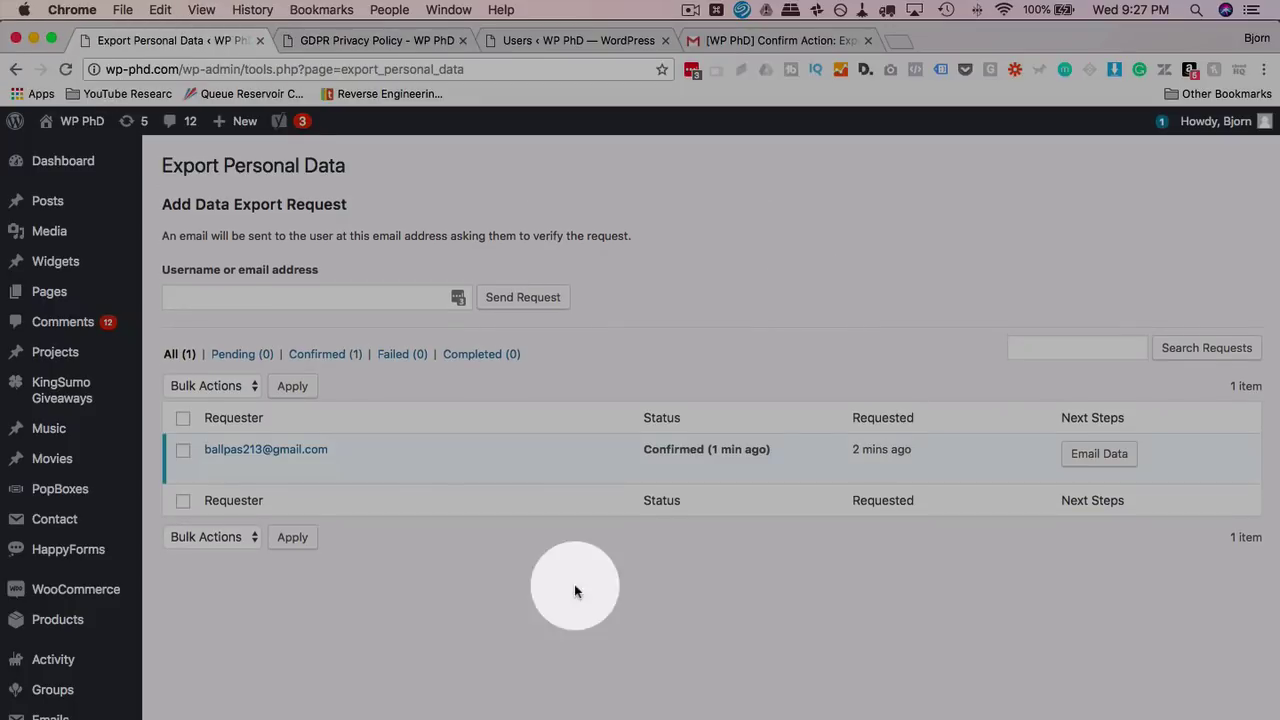
mouse_move(666, 477)
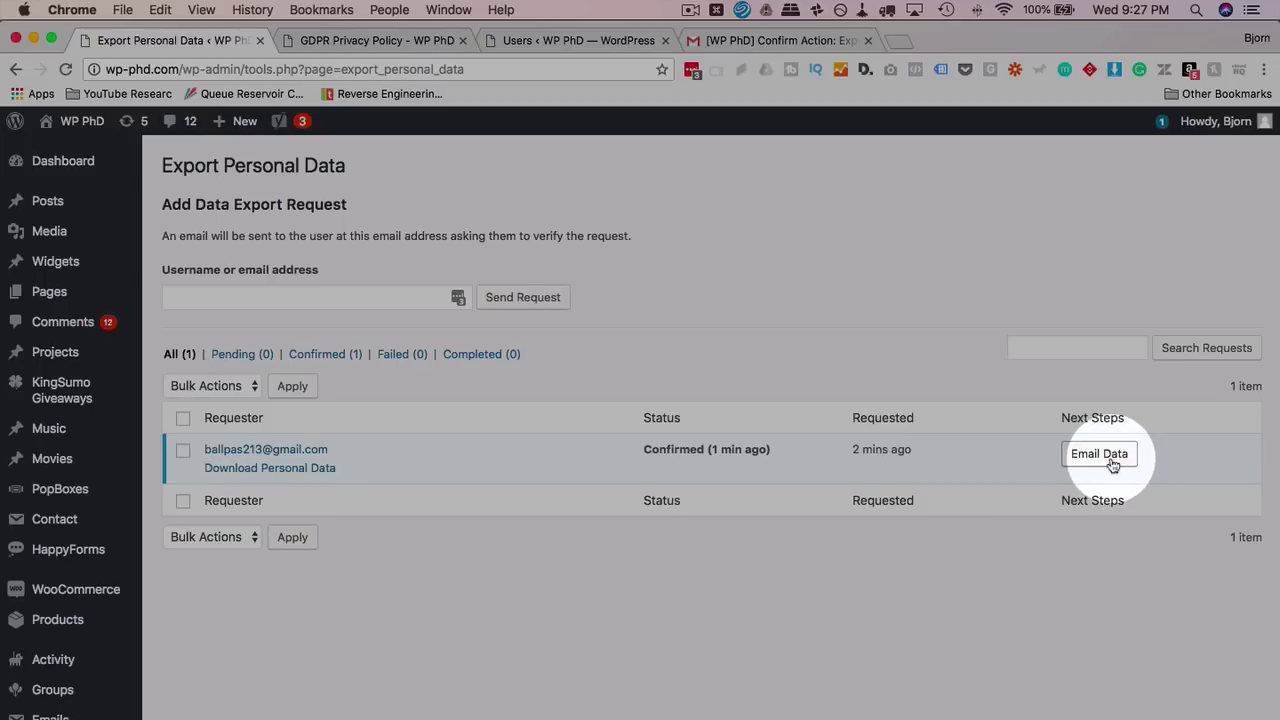
left_click(1110, 463)
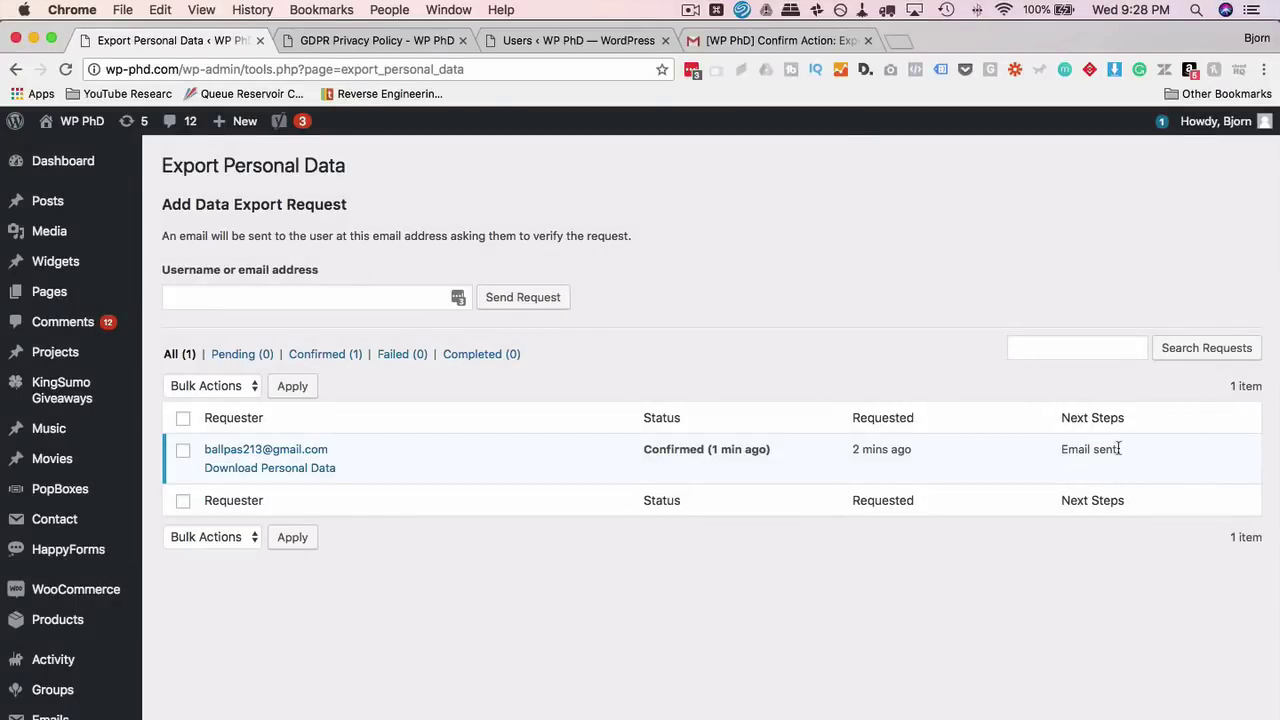
- Open the Personal Data Export email in Gmail and download the export zip
left_click(716, 41)
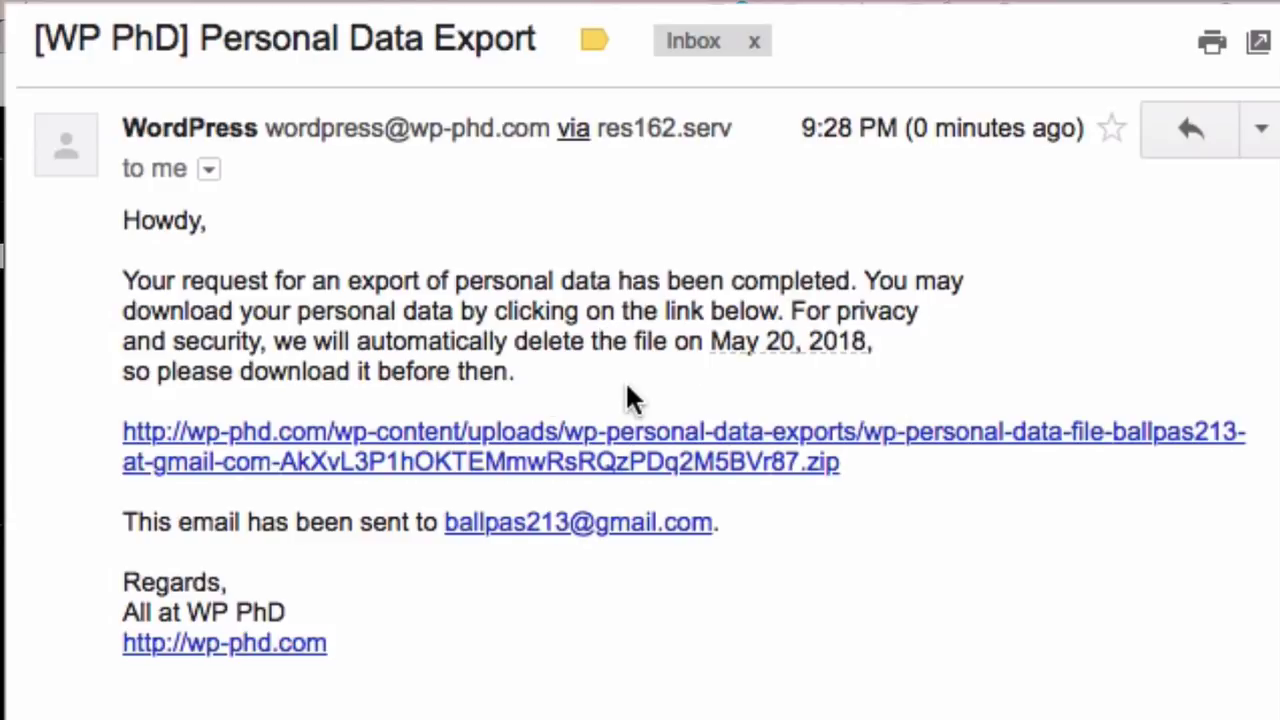
left_click(600, 438)
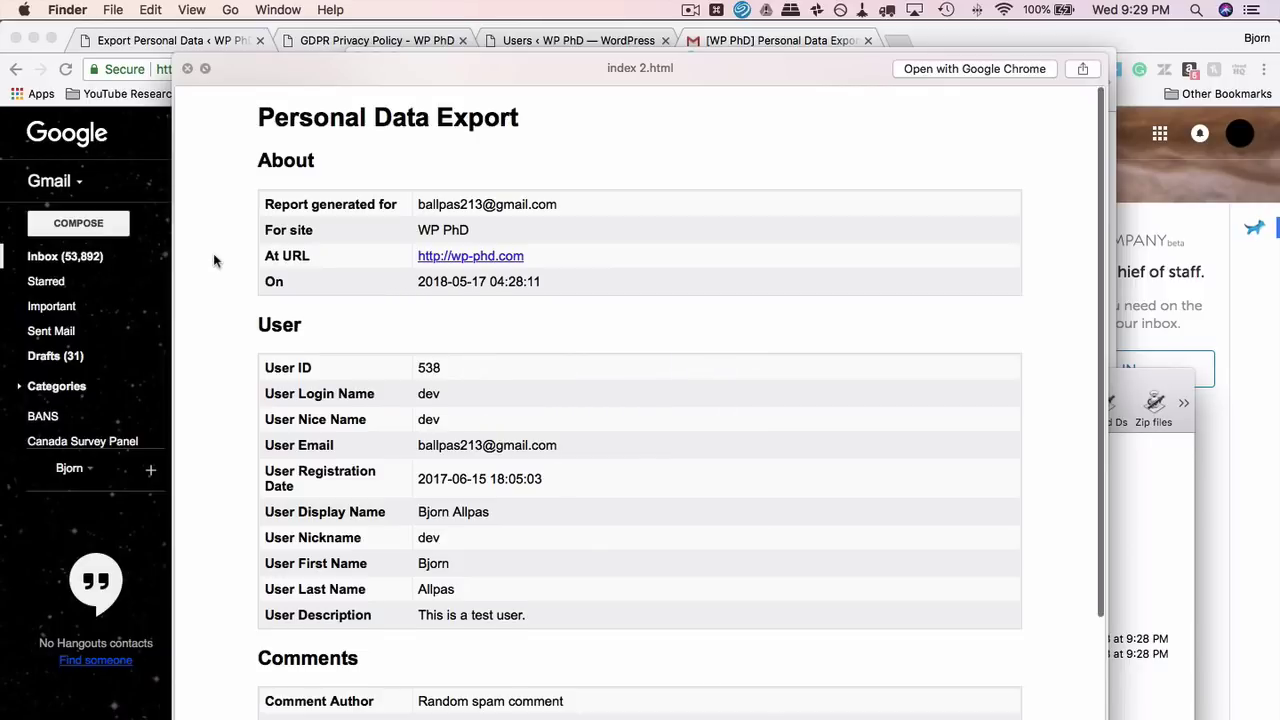
- Scroll through the index 2.html export preview, reviewing its User and Comments sections
scroll(213, 258, "down", 3)
scroll(213, 260, "down", 2)
scroll(213, 258, "up", 5)
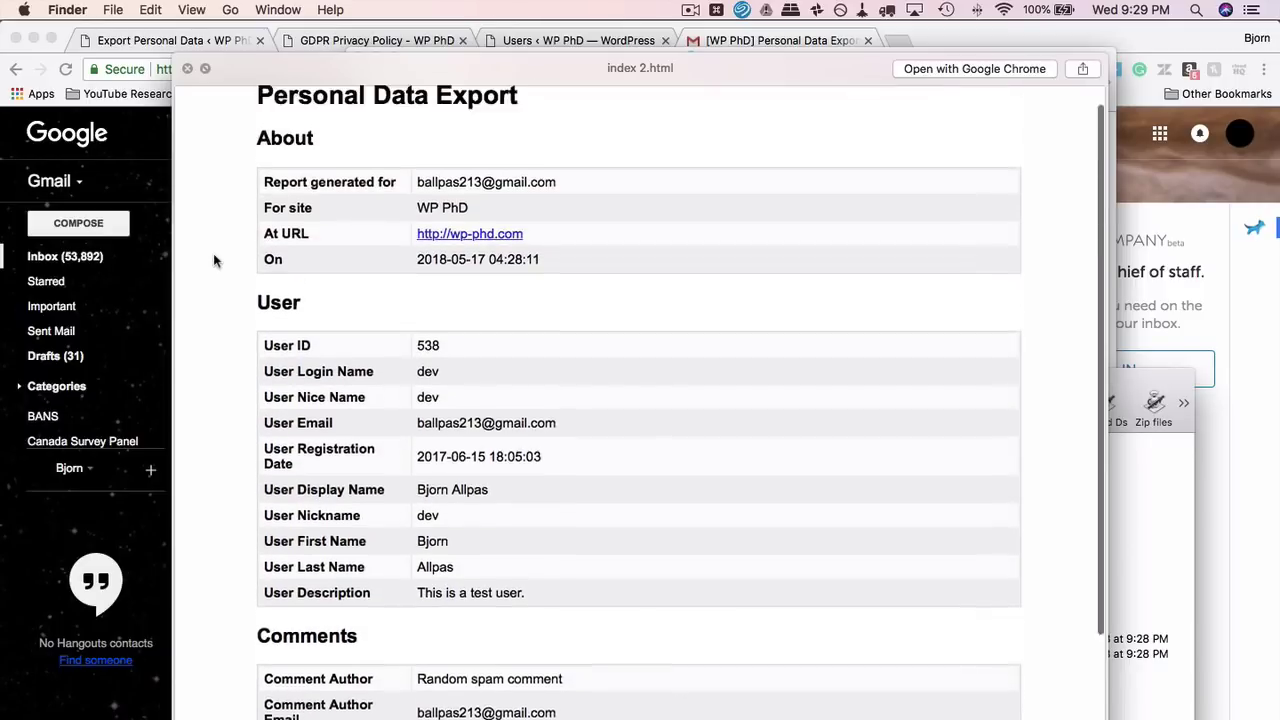
scroll(213, 258, "down", 1)
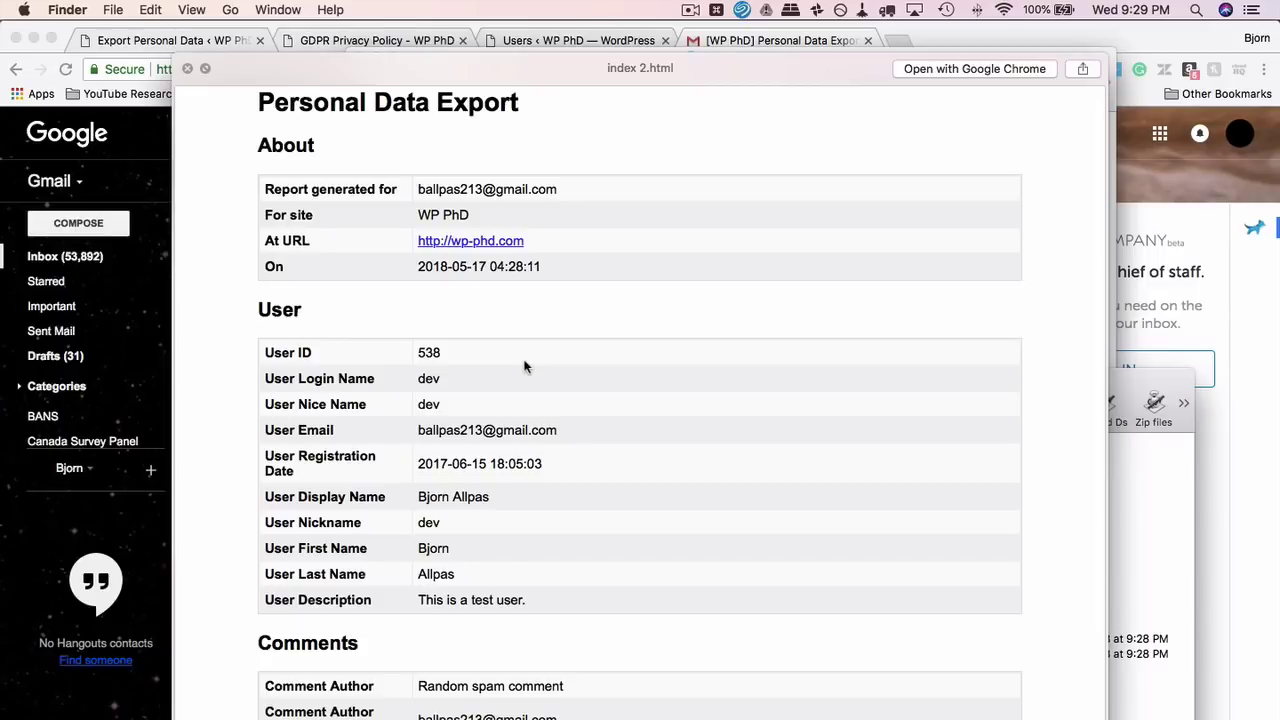
scroll(525, 367, "down", 4)
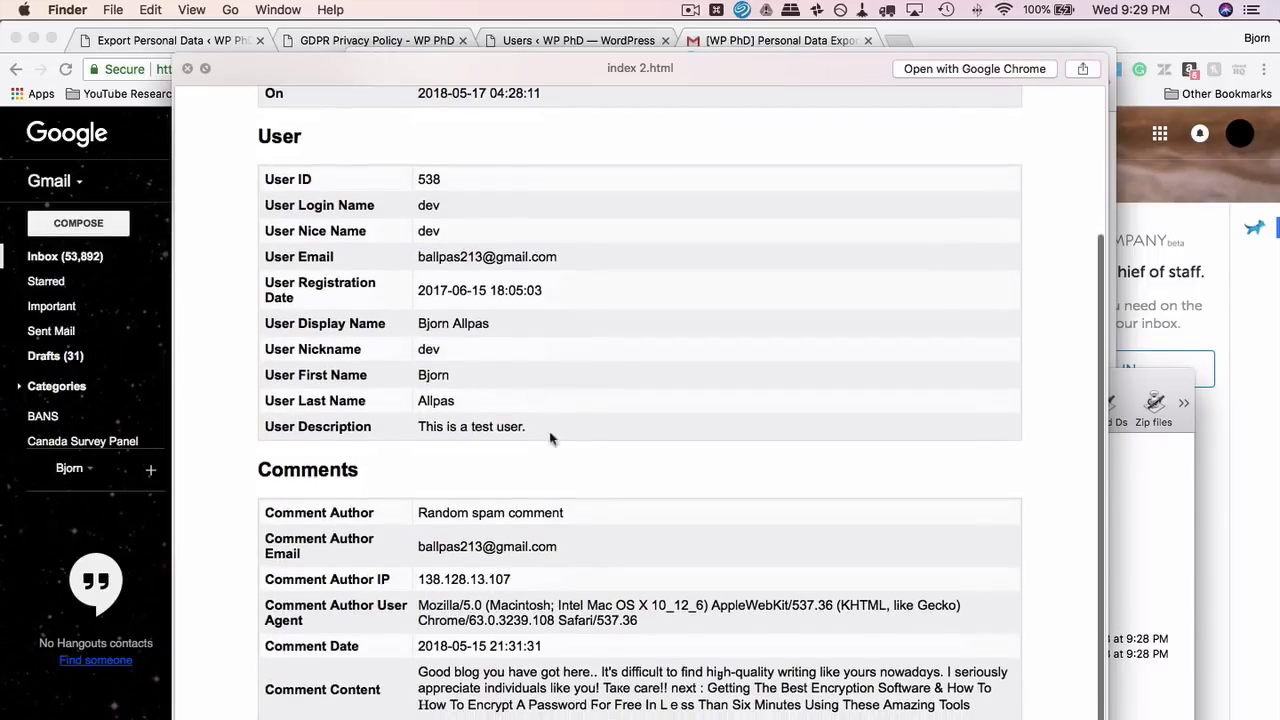
scroll(557, 620, "up", 4)
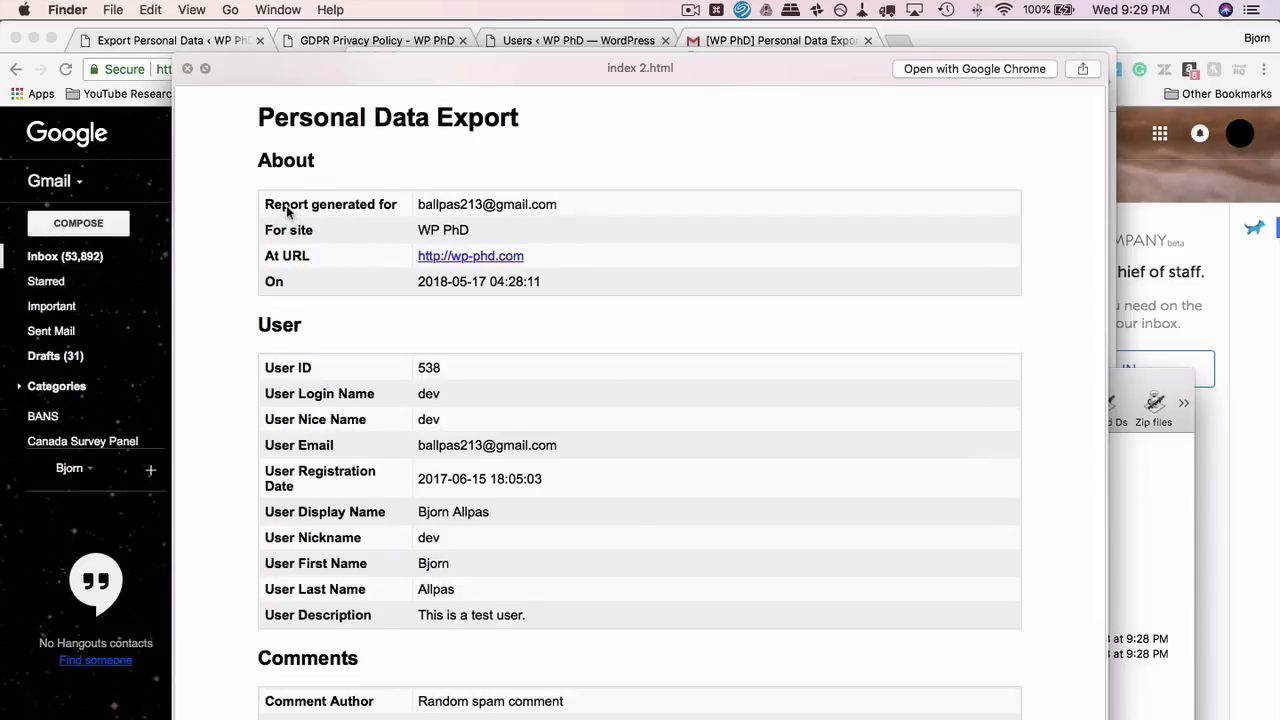
mouse_move(265, 207)
left_mouse_down()
mouse_move(543, 229)
mouse_move(320, 166)
mouse_move(261, 191)
left_mouse_up()
scroll(414, 260, "down", 4)
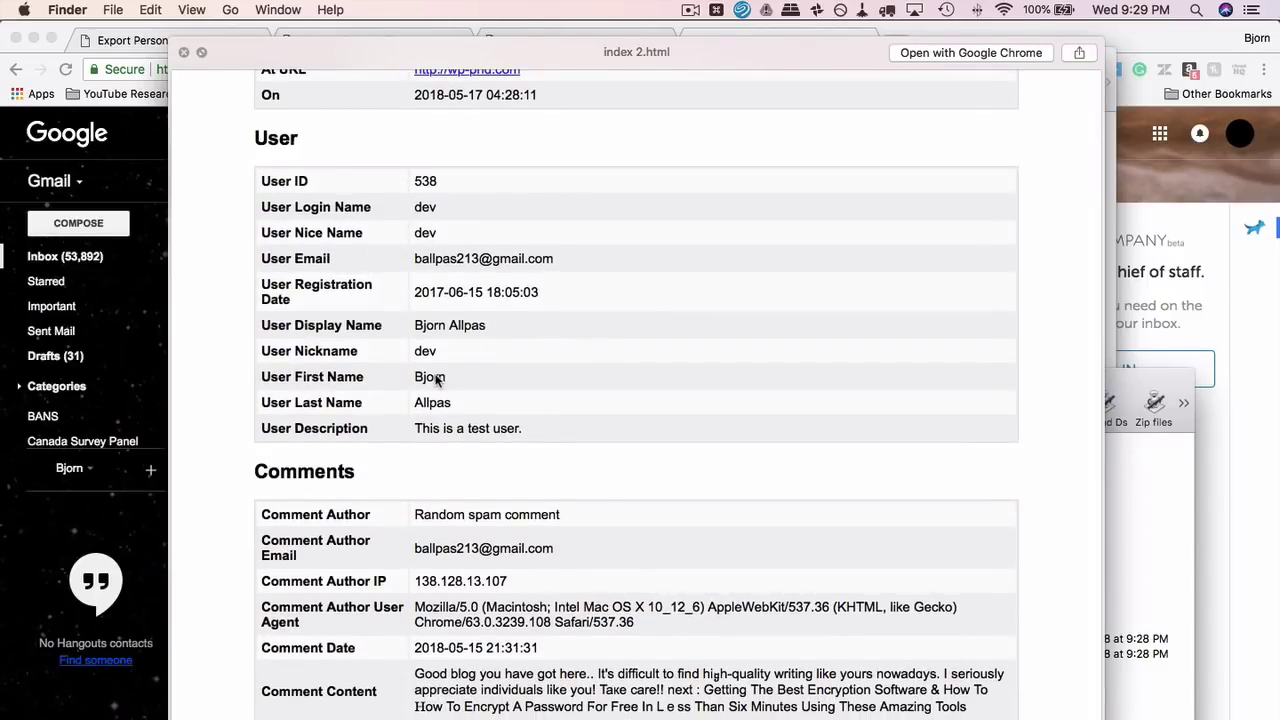
scroll(470, 355, "down", 1)
scroll(477, 349, "down", 1)
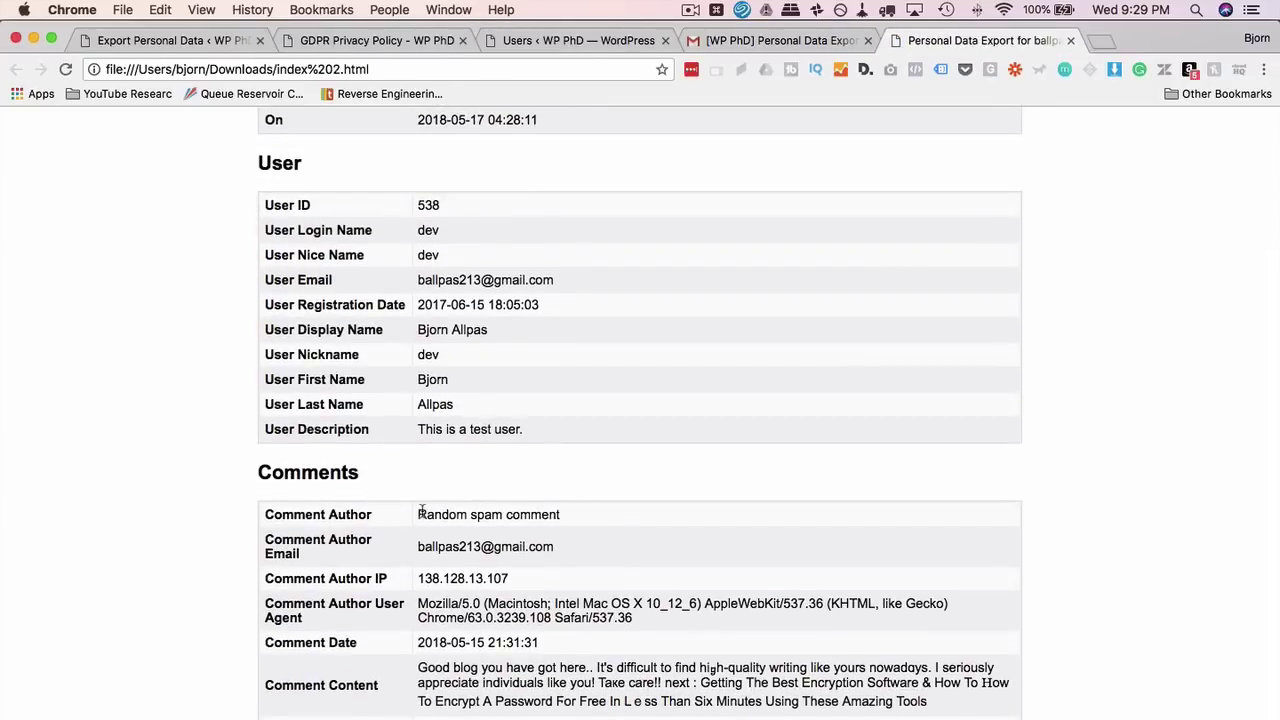
left_click_drag(419, 512, 560, 515)
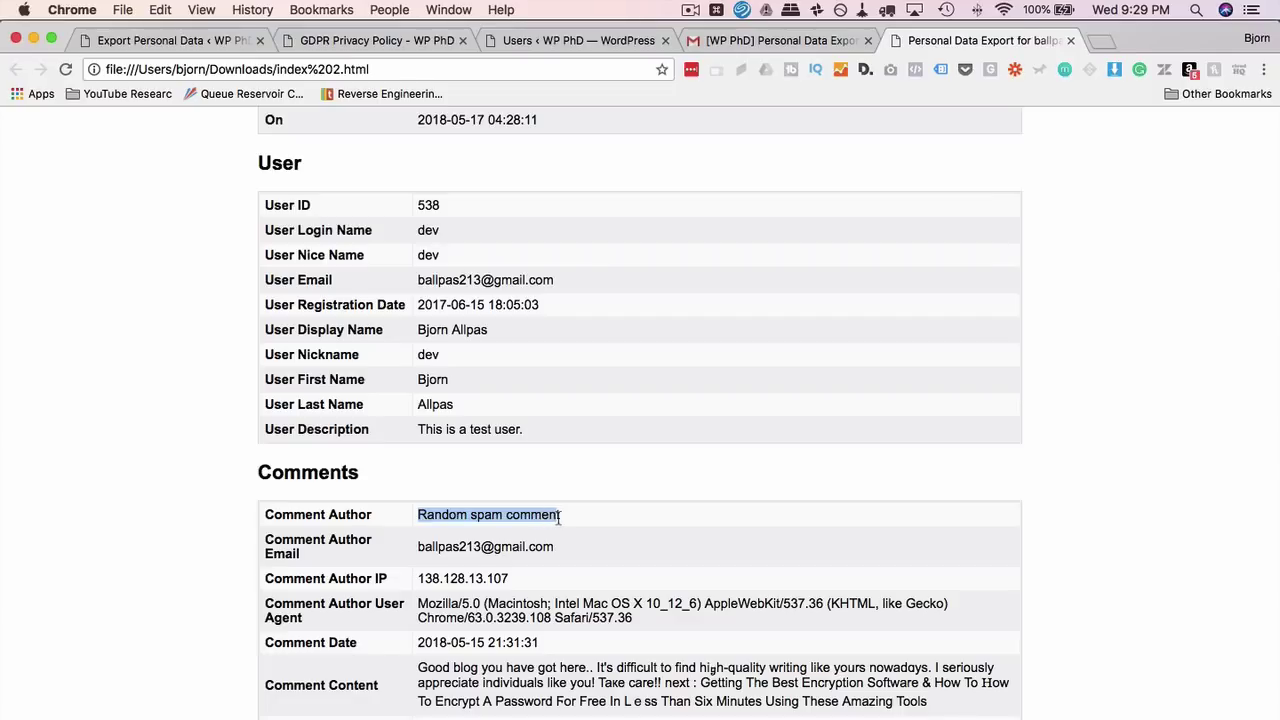
left_click(452, 560)
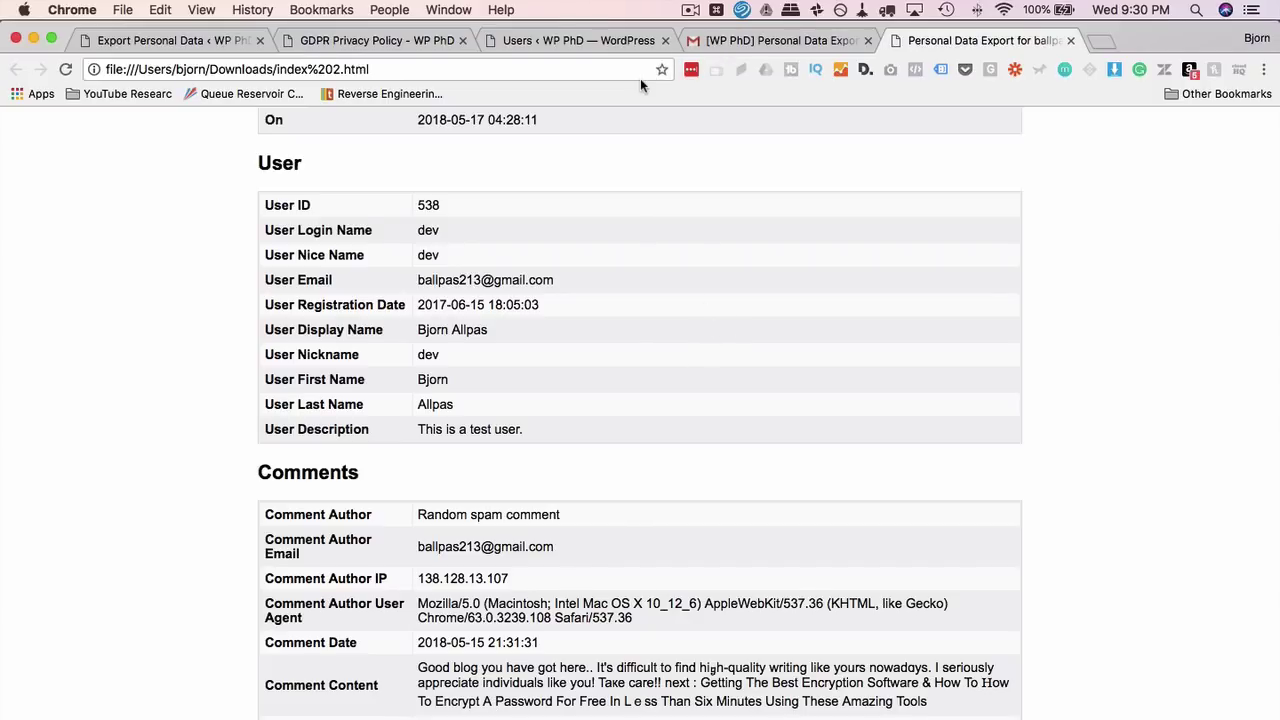
- Reload the Export Personal Data requests so the export request shows as Completed
left_click(171, 44)
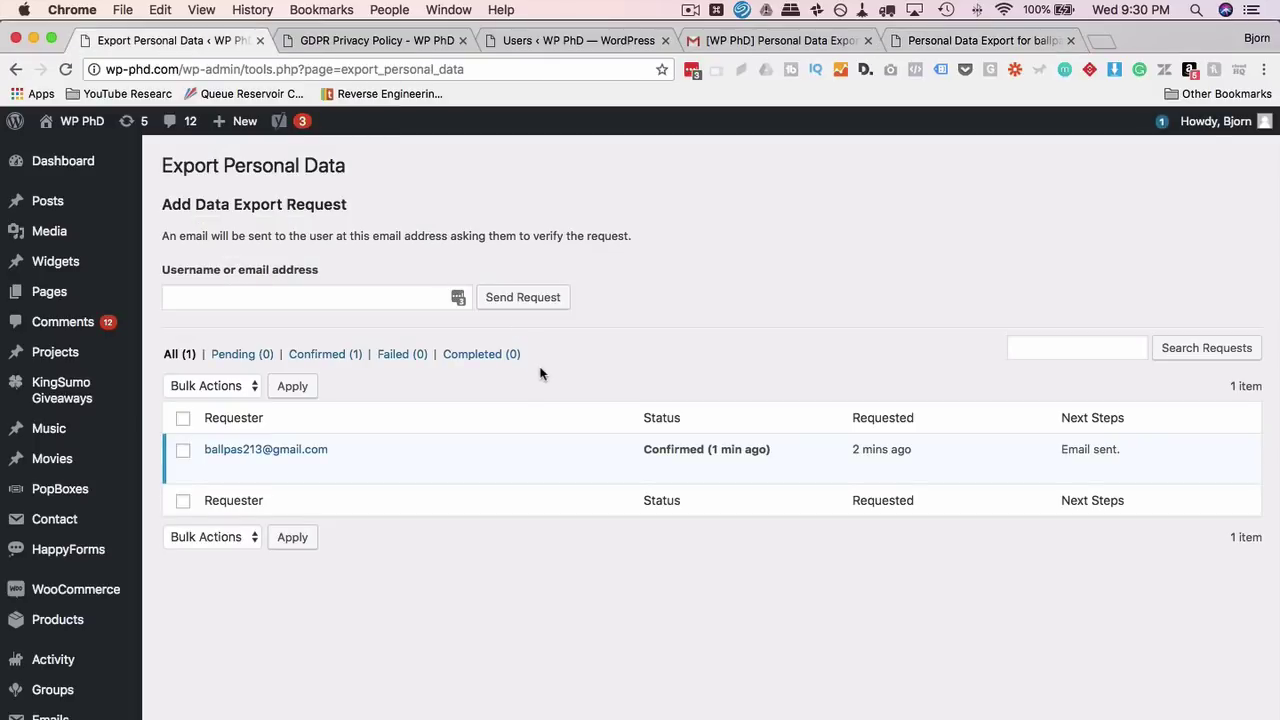
left_click(80, 121)
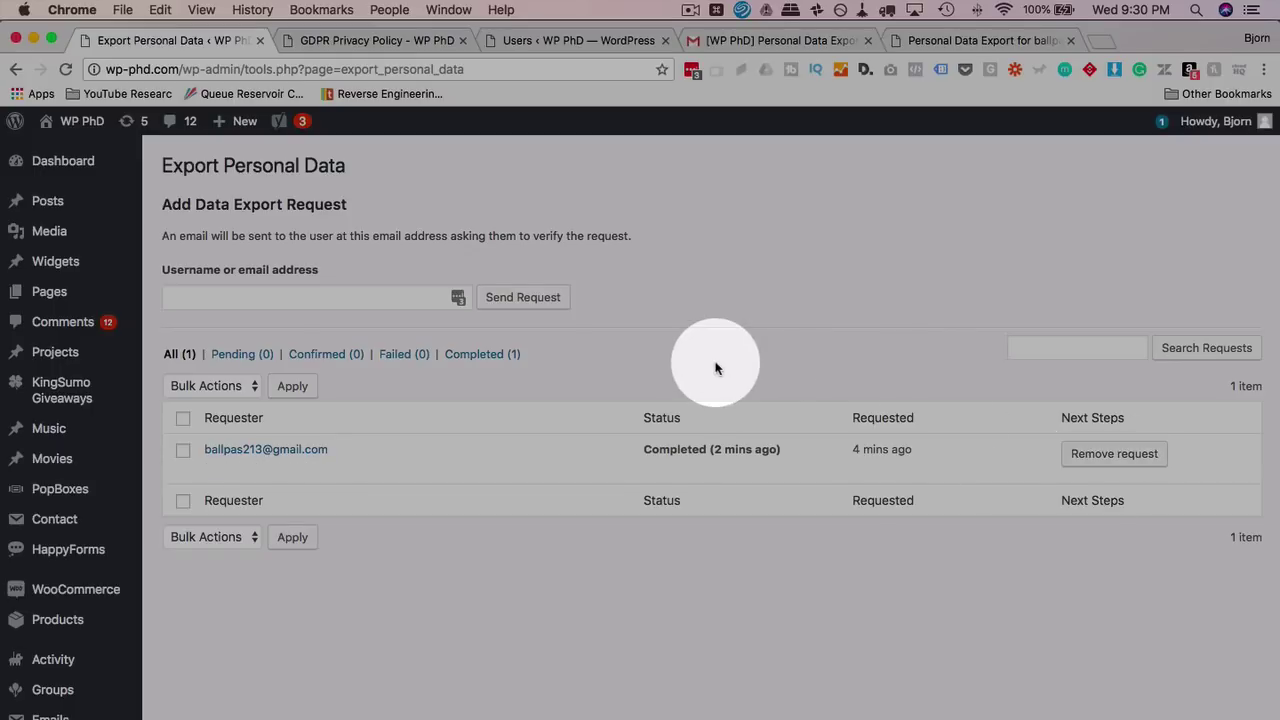
scroll(352, 412, "down", 2)
- Copy the requester's email address from the export request list
mouse_move(320, 390)
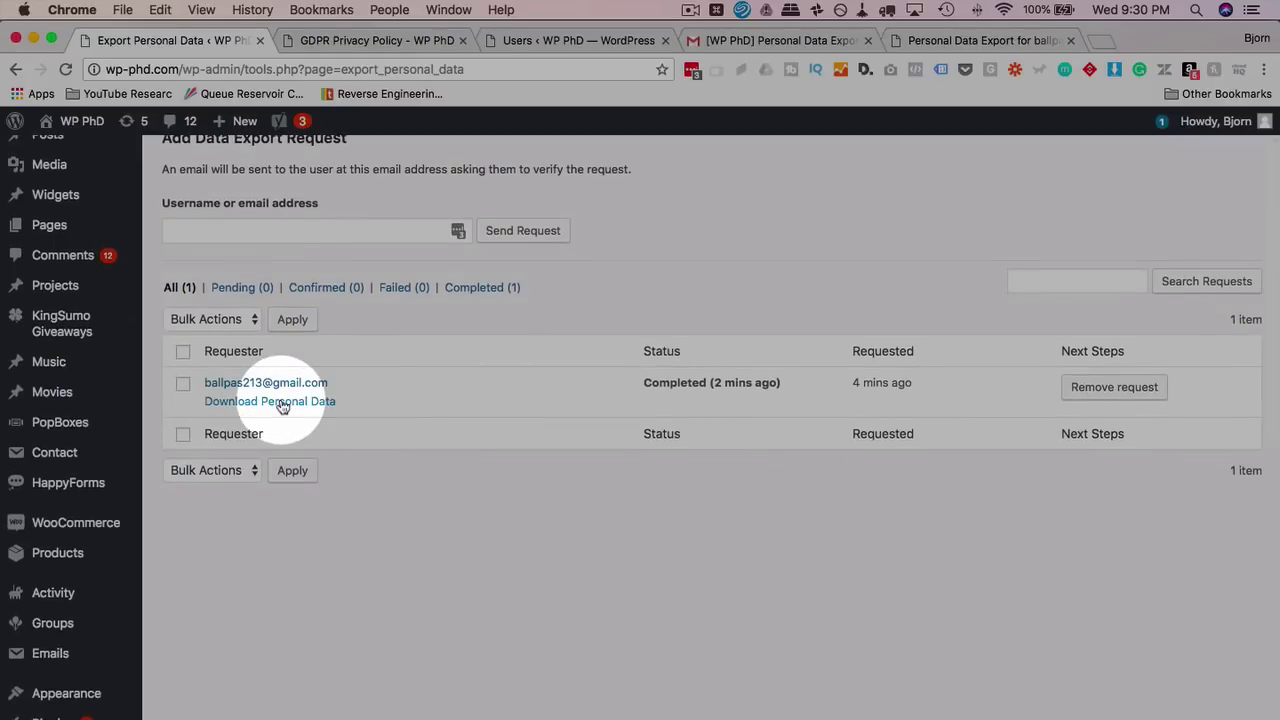
left_click_drag(332, 388, 180, 385)
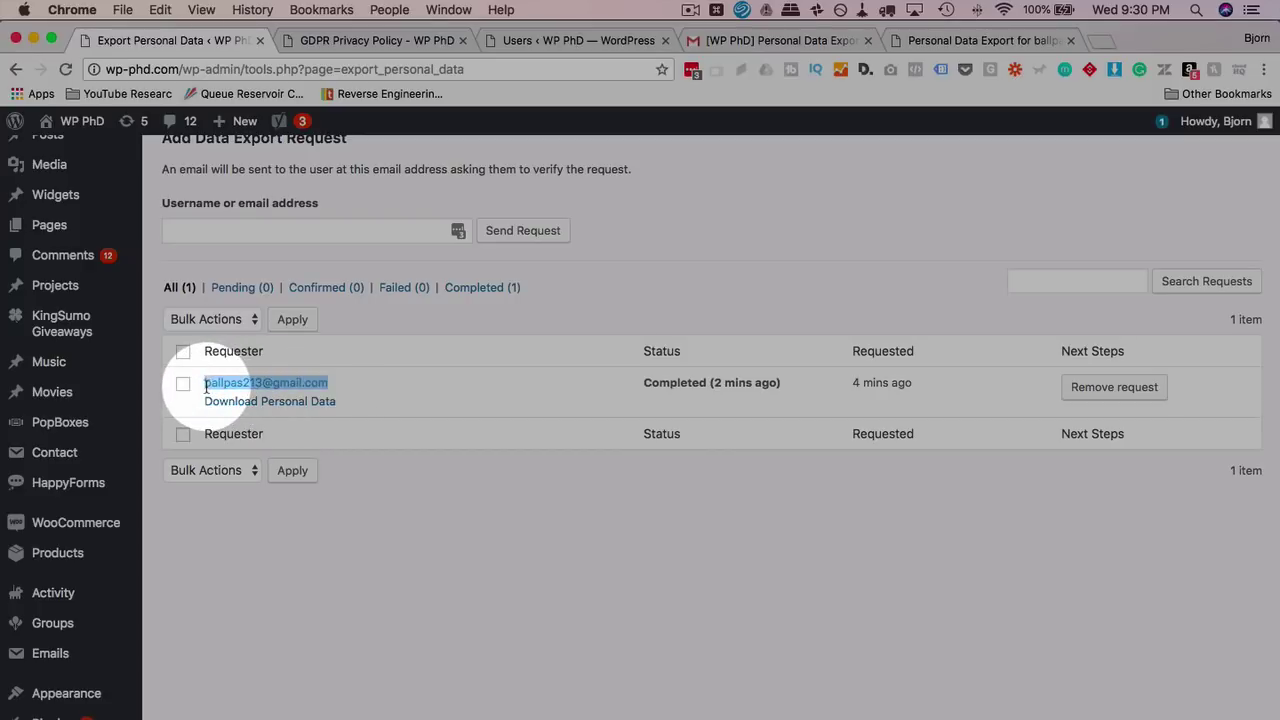
right_click(222, 390)
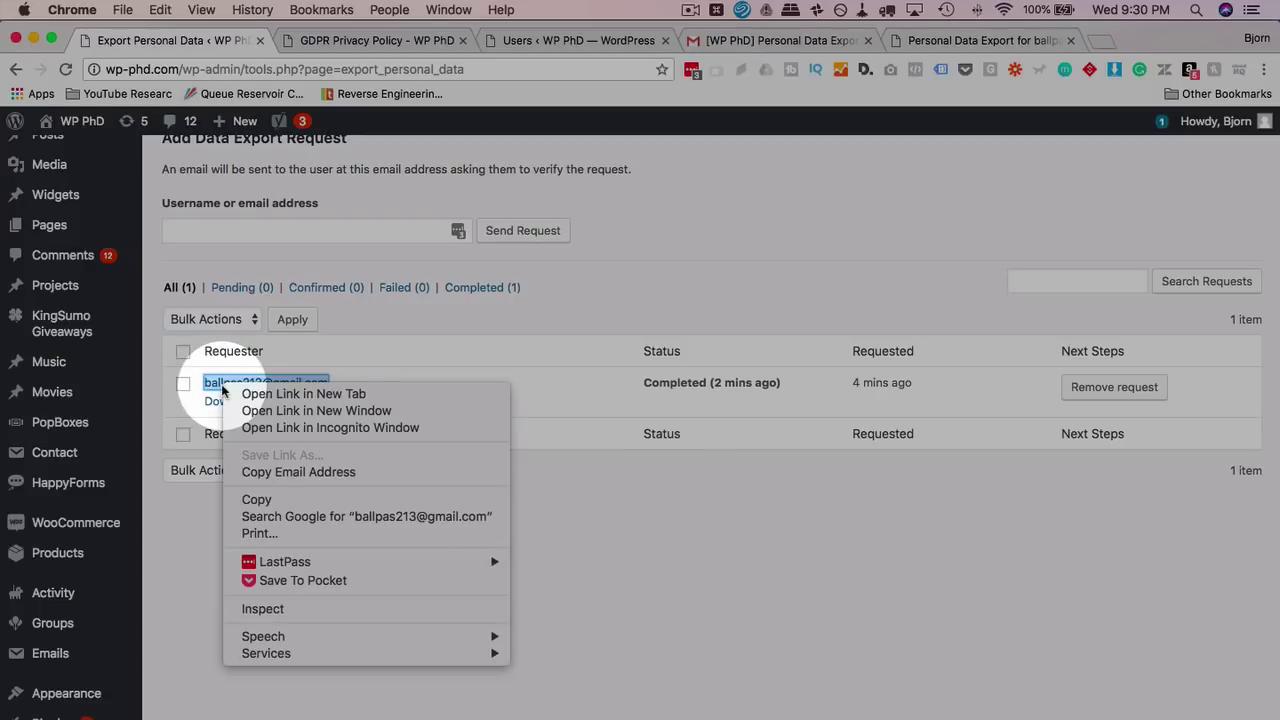
left_click(300, 472)
scroll(130, 480, "down", 5)
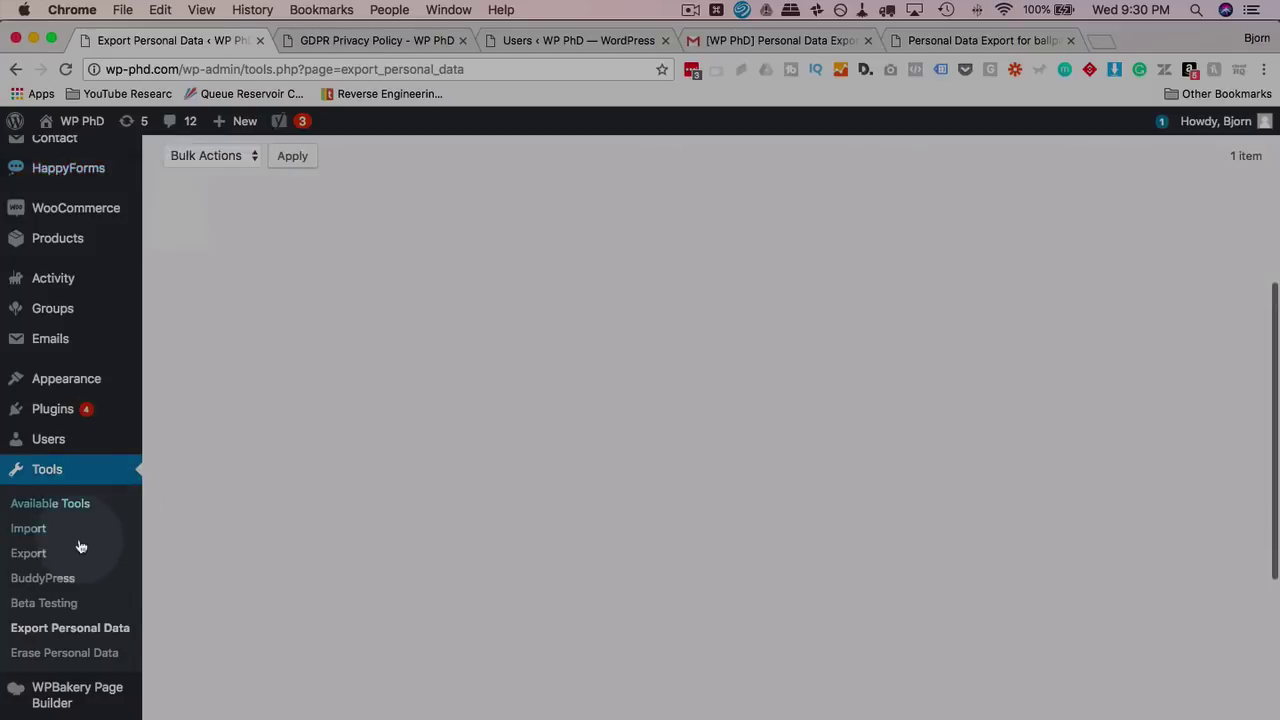
- Paste the copied email on the Erase Personal Data page and send the erasure request
scroll(80, 548, "down", 2)
left_click(55, 527)
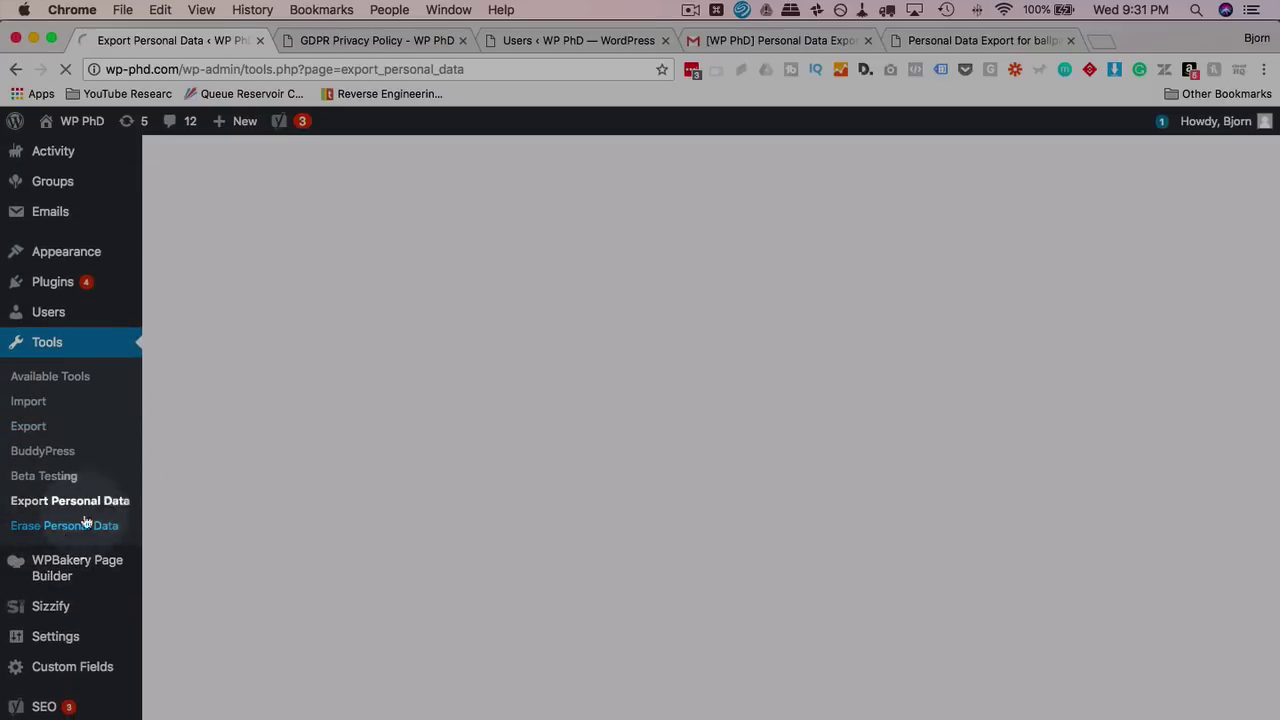
right_click(301, 300)
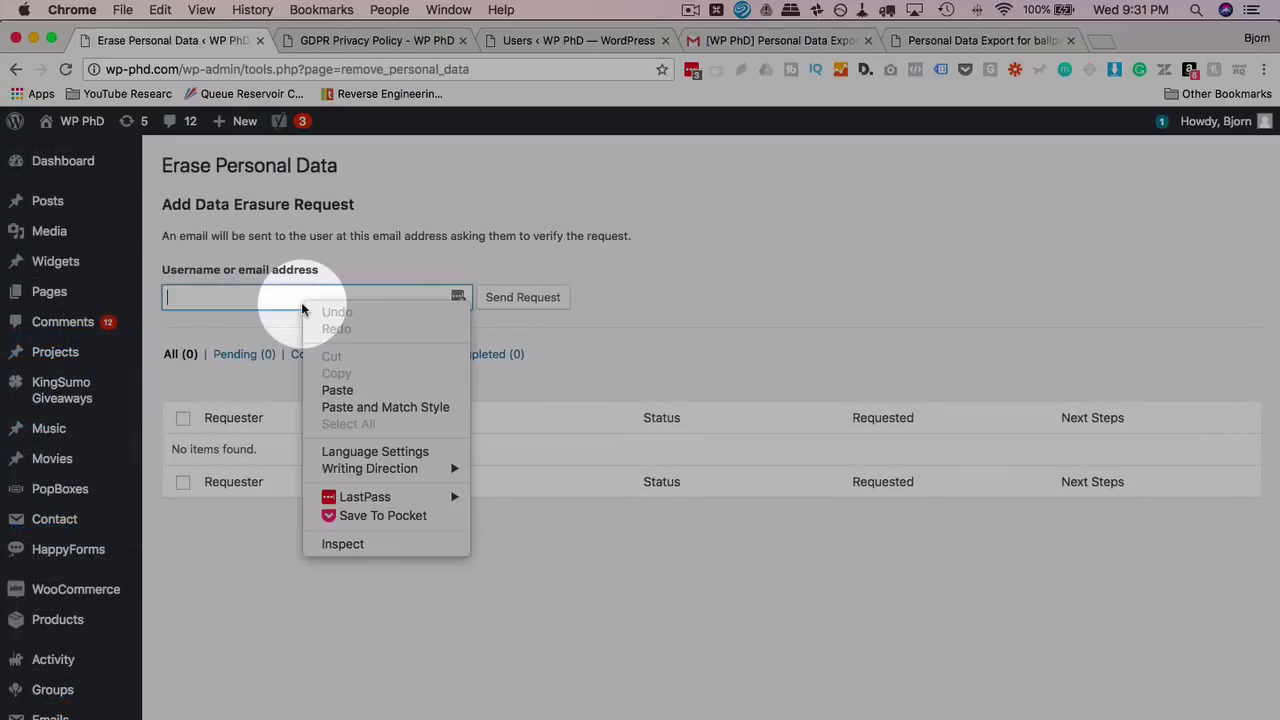
left_click(369, 391)
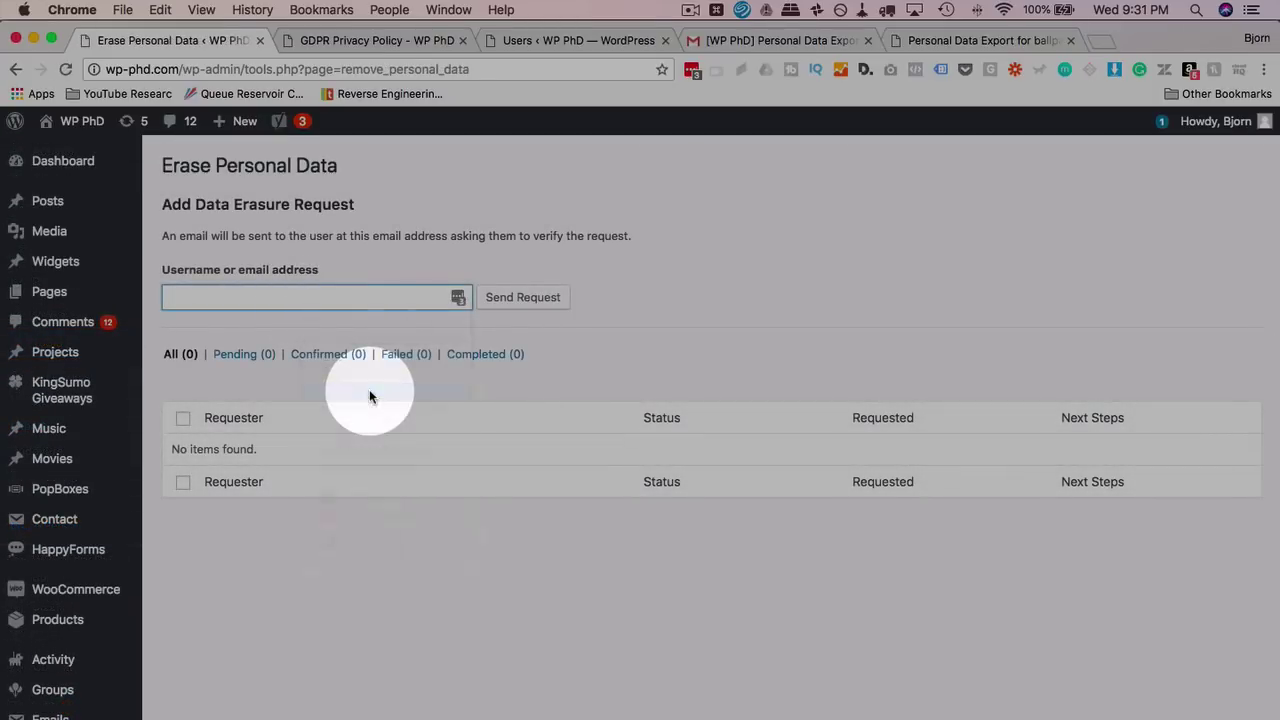
left_click(519, 300)
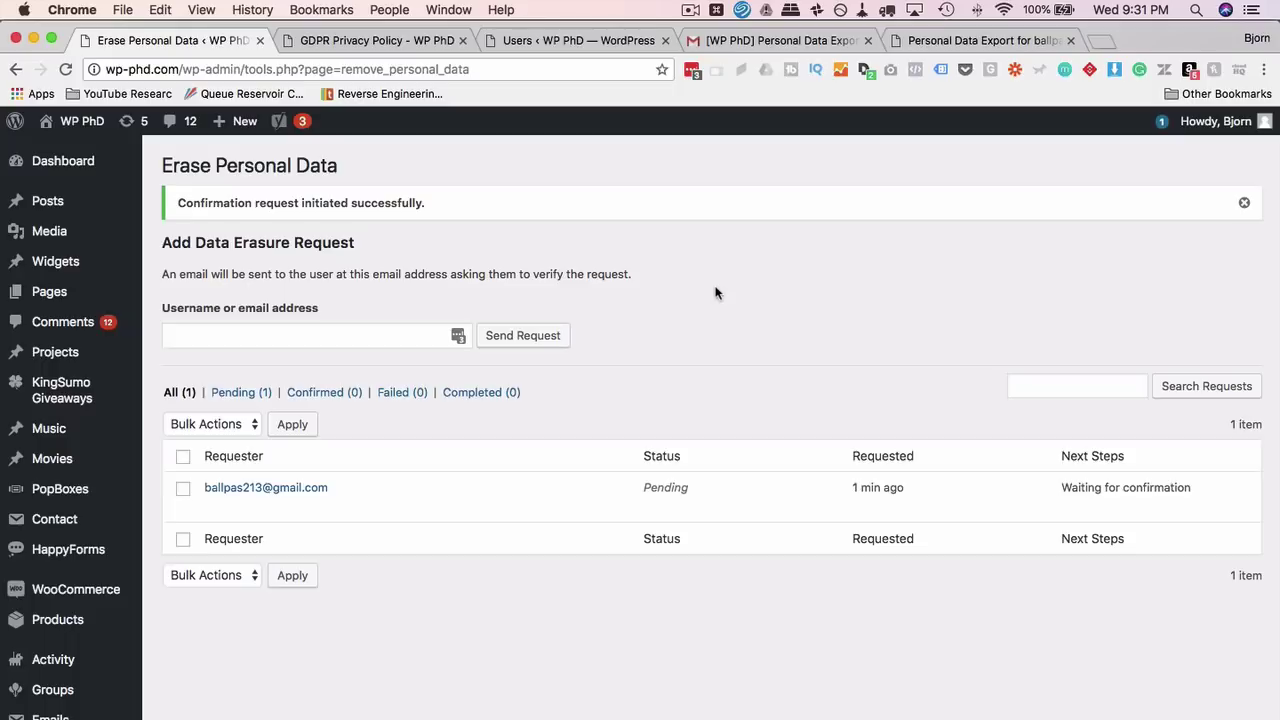
left_click(741, 44)
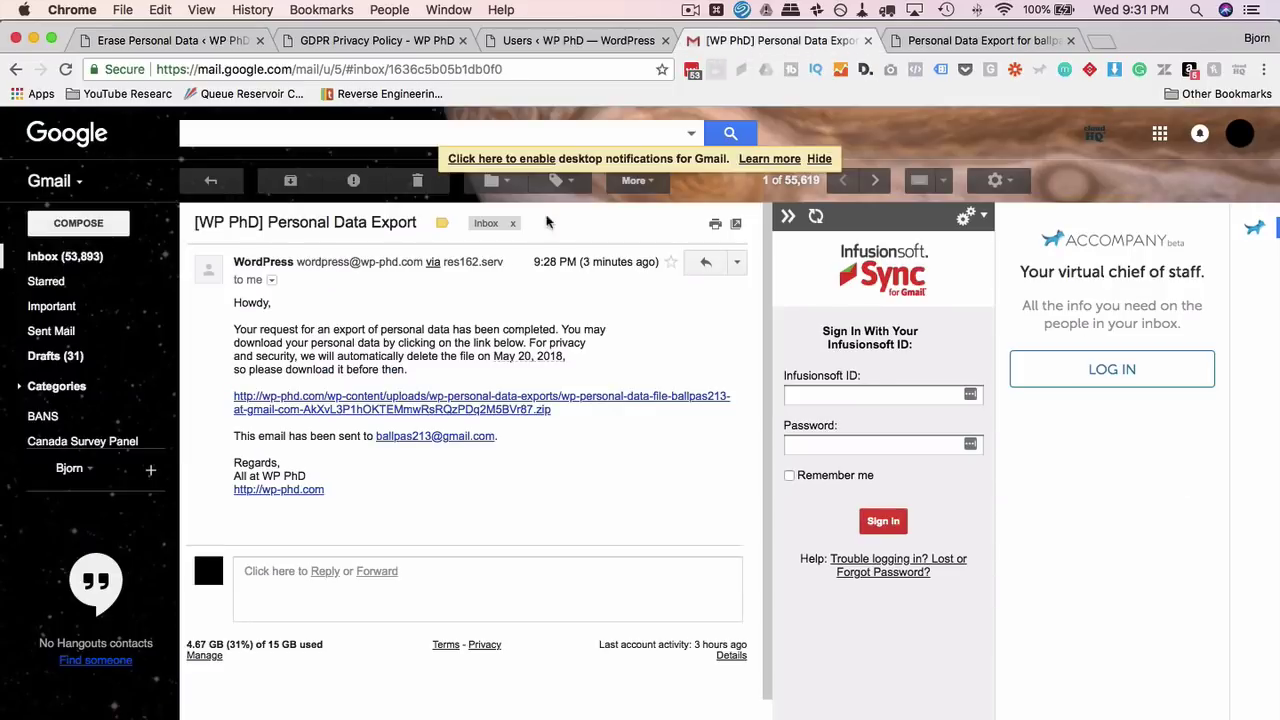
- Open the '[WP PhD] Confirm Action: Erase Personal Data' email and highlight its requested action
left_click(95, 260)
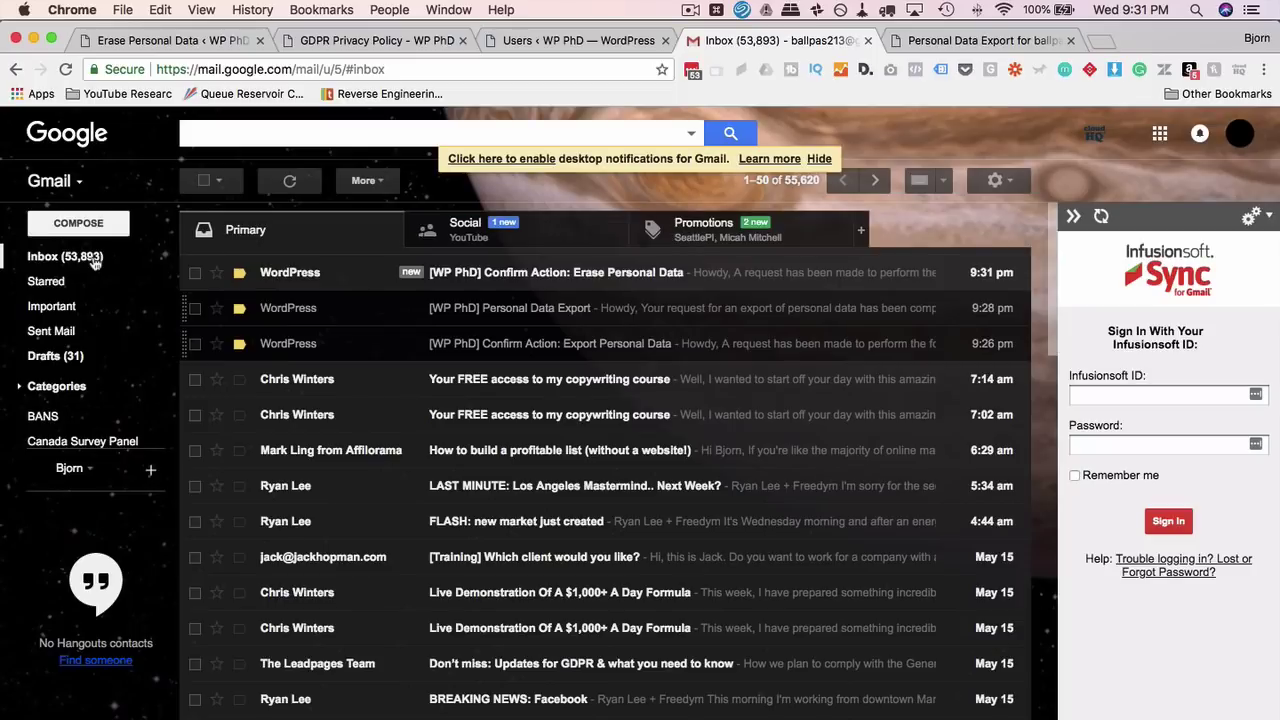
left_click(569, 272)
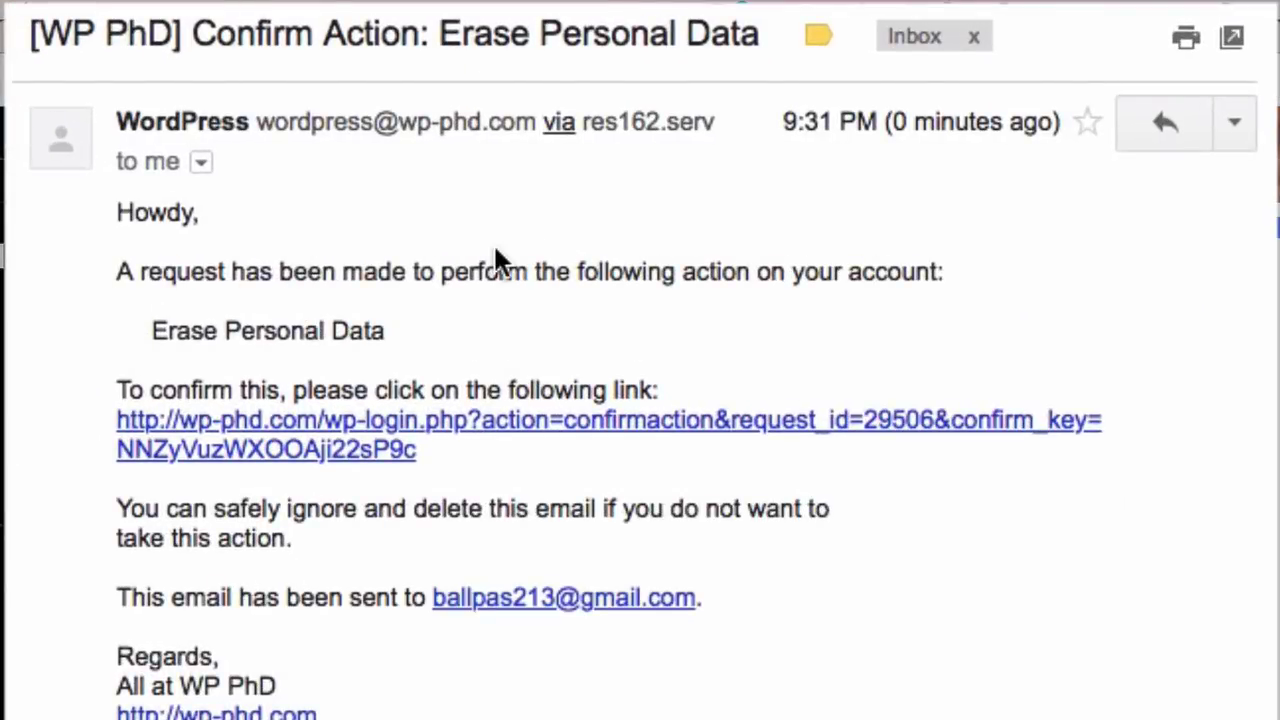
left_click_drag(432, 330, 143, 330)
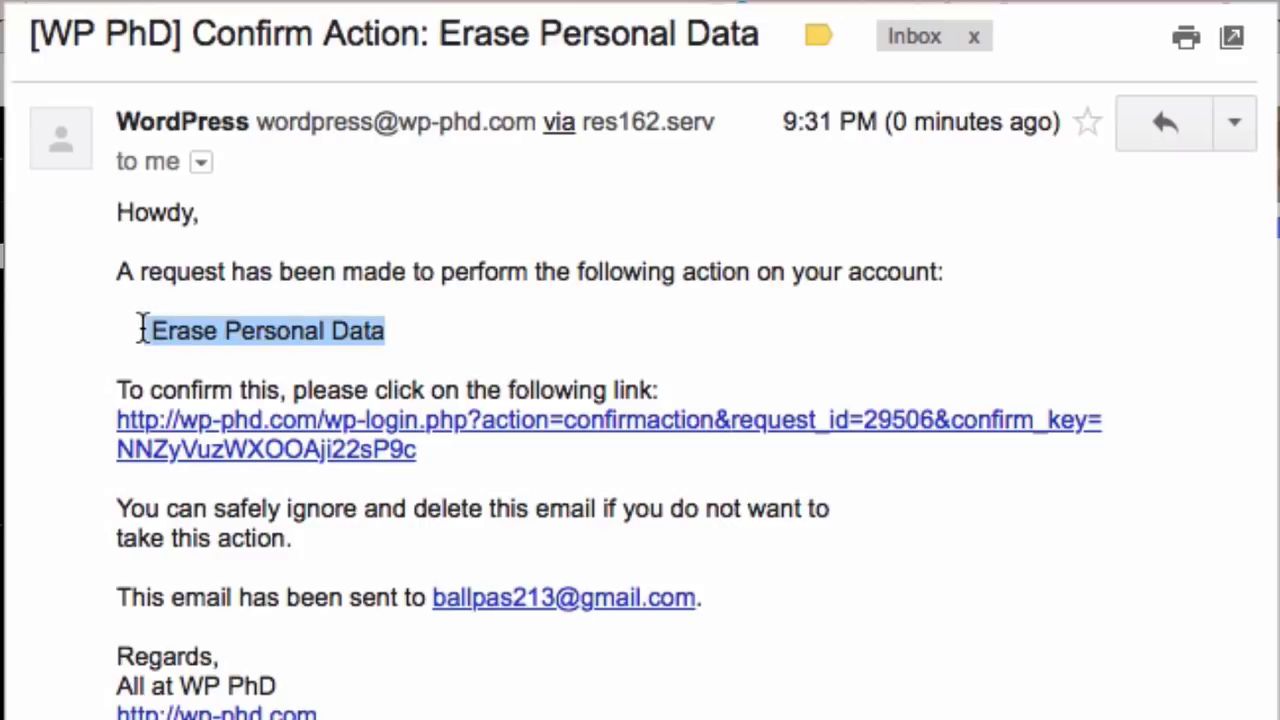
left_click(249, 329)
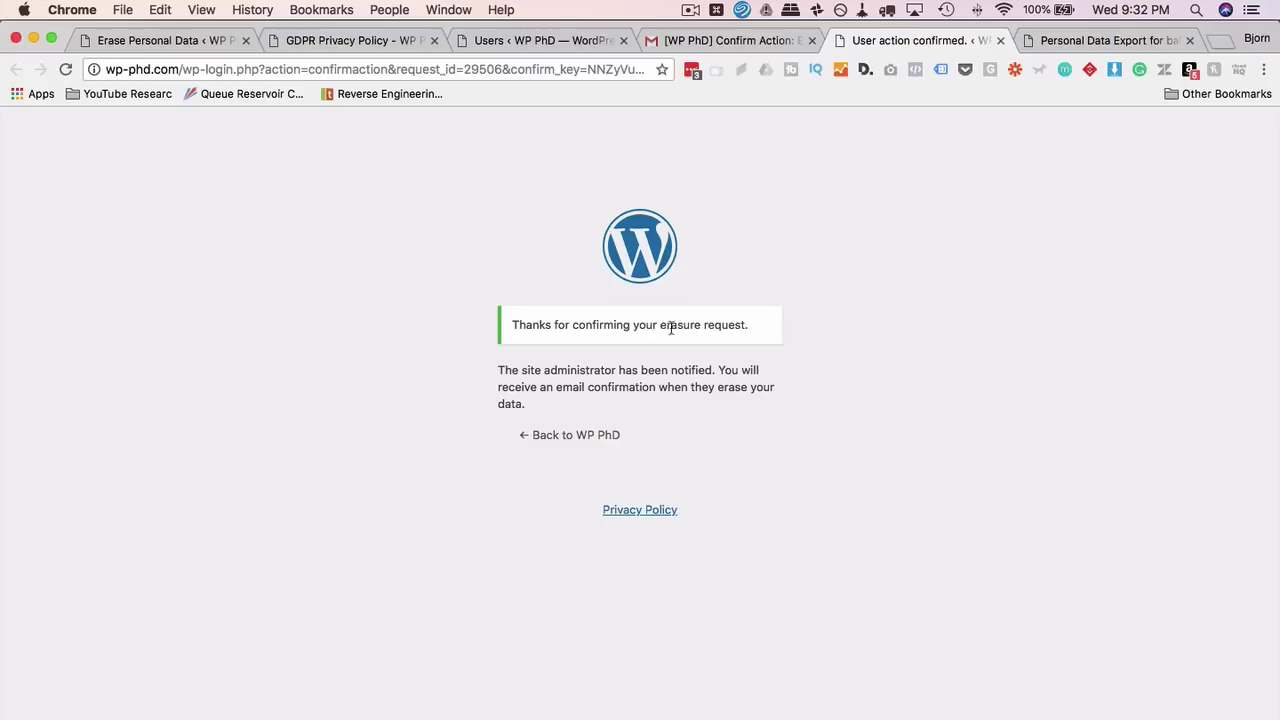
- Highlight 'erasure' in the confirmation notice, then check the Gmail and Users tabs
double_click(683, 325)
left_click(717, 320)
left_click(717, 42)
left_click(545, 41)
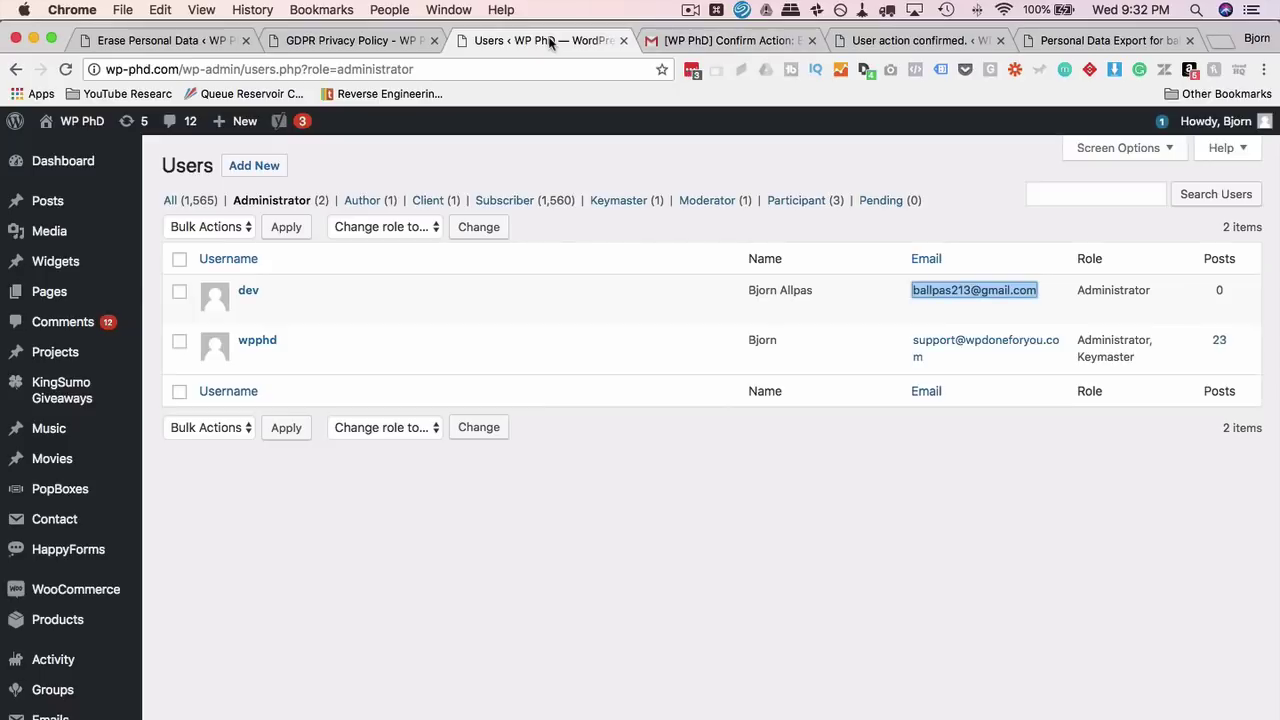
- Refresh the erasure requests, erase the confirmed user's personal data, and reload the Users list
left_click(133, 42)
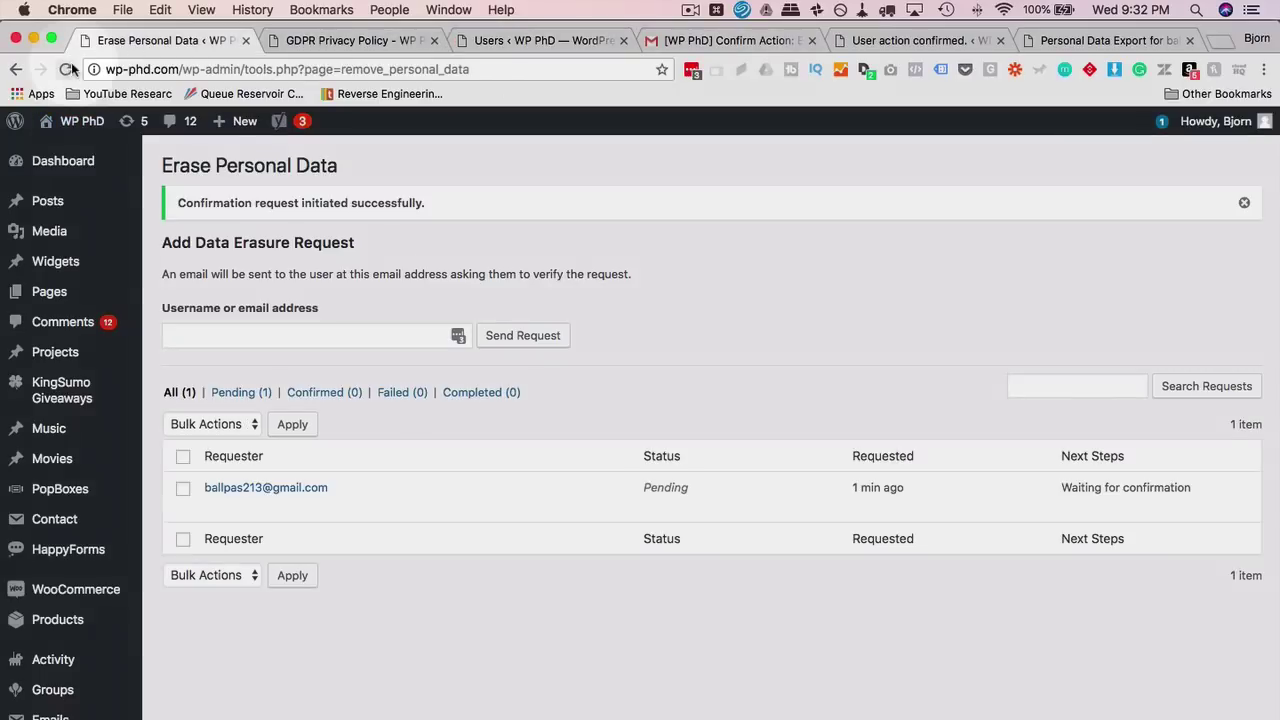
left_click(67, 69)
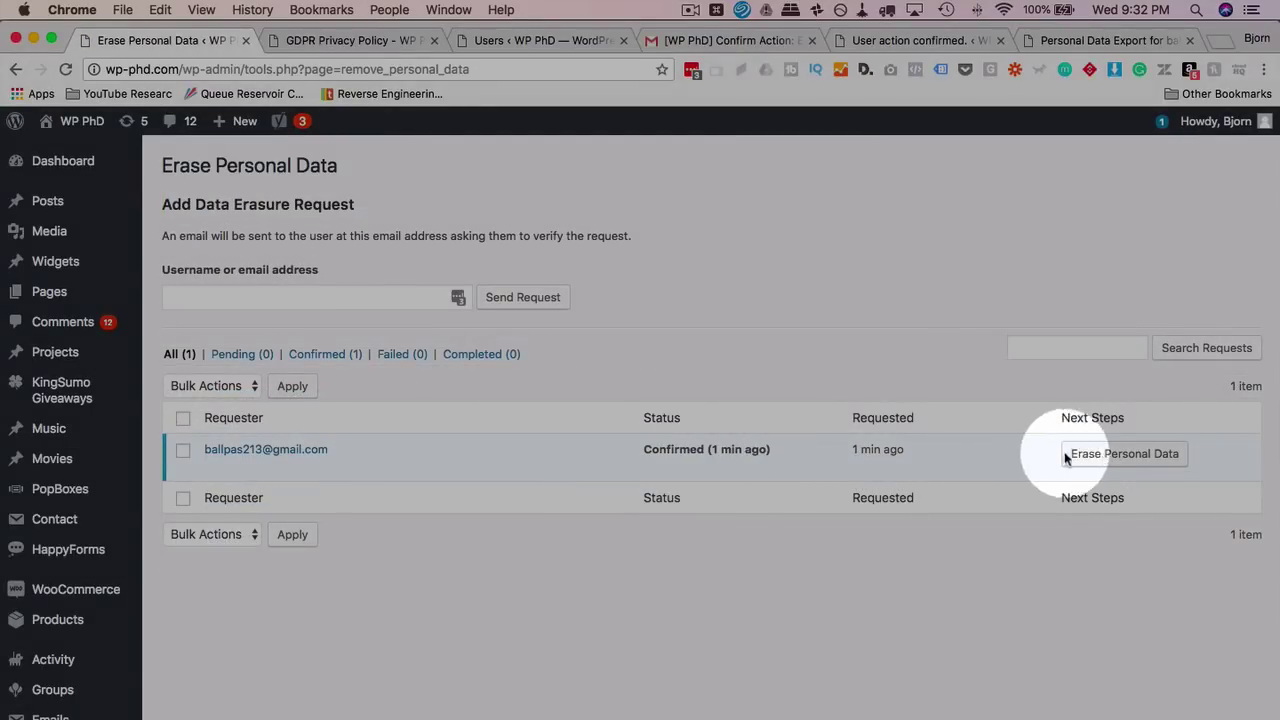
left_click(1113, 462)
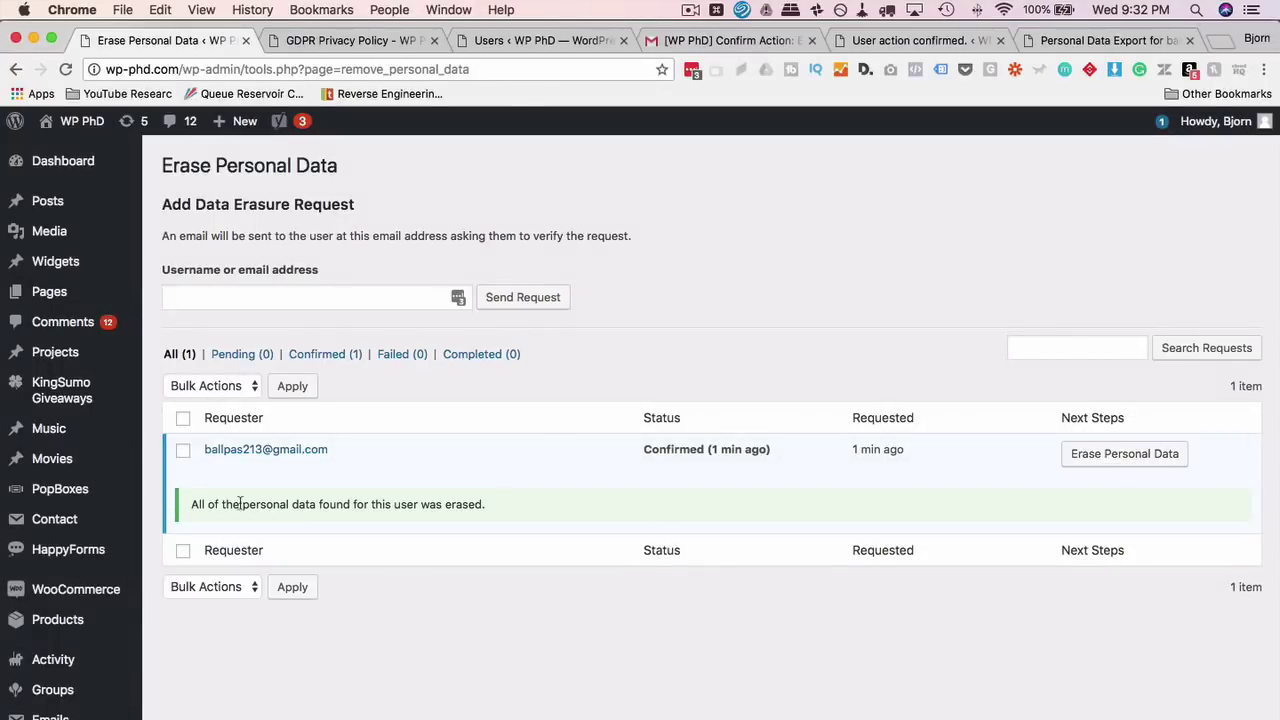
left_click(543, 40)
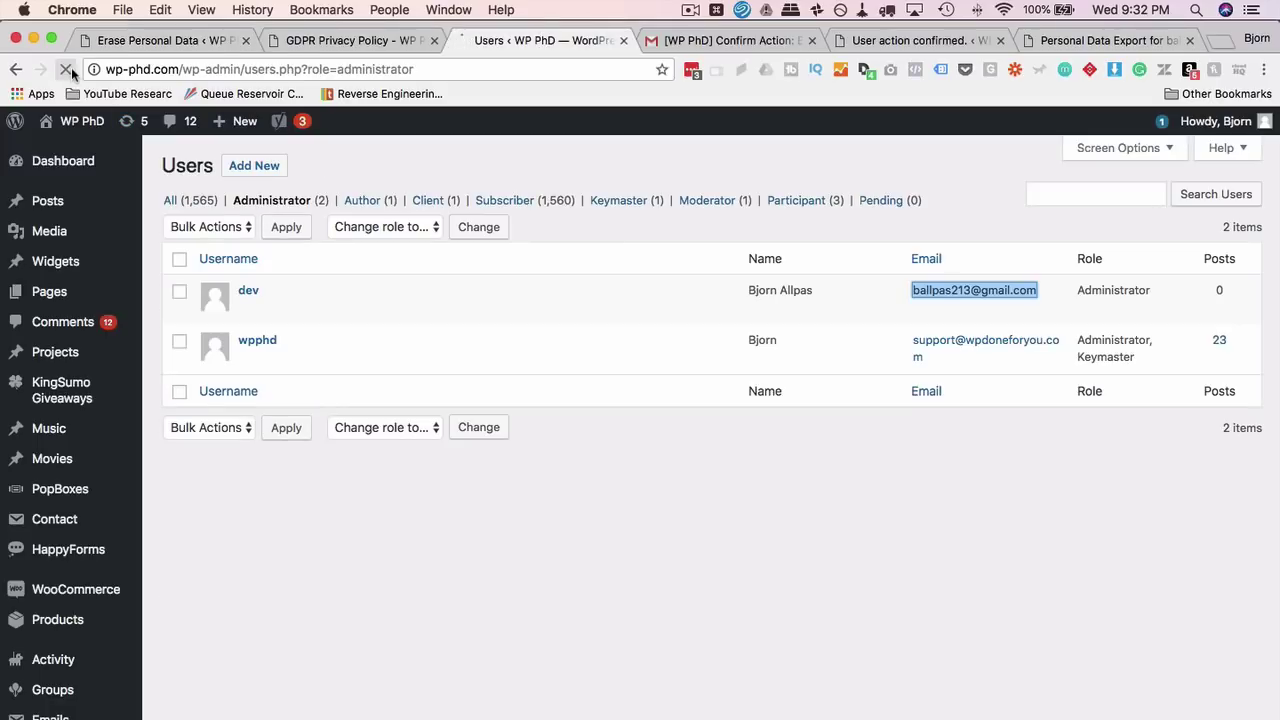
left_click(68, 68)
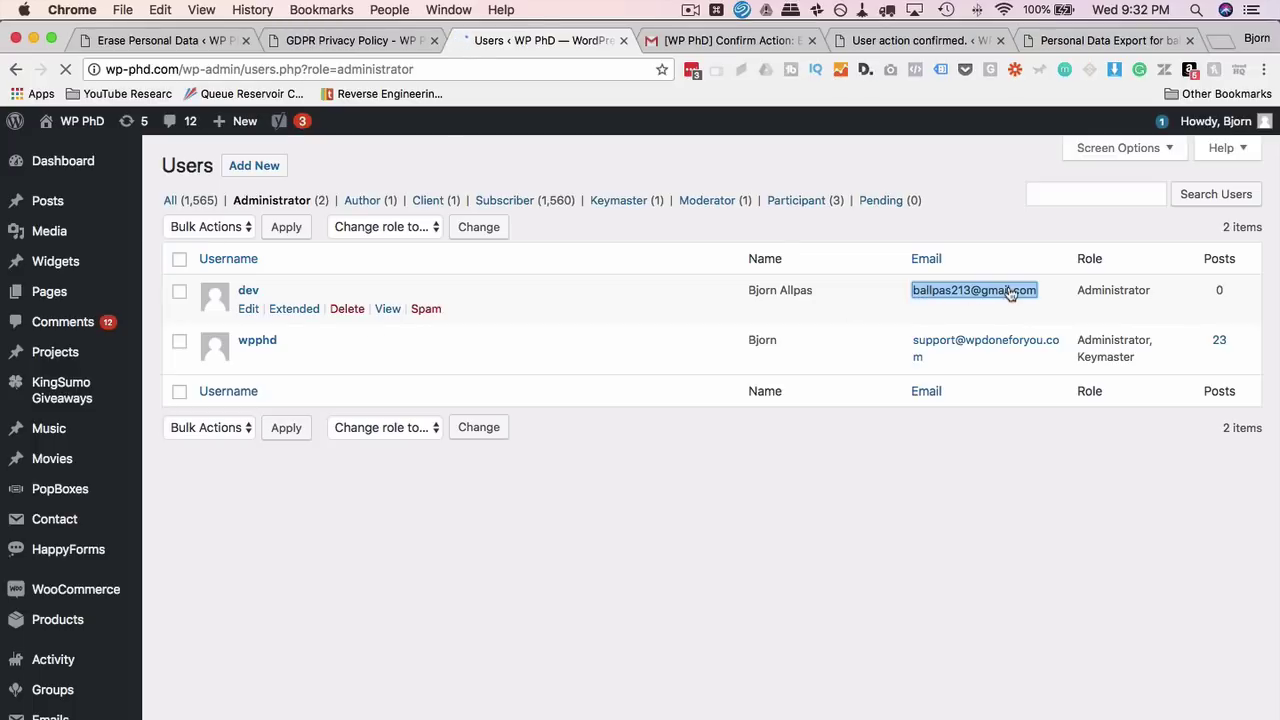
- Read the 'Erasure Request Fulfilled' email in the Gmail inbox
left_click(886, 41)
left_click(717, 41)
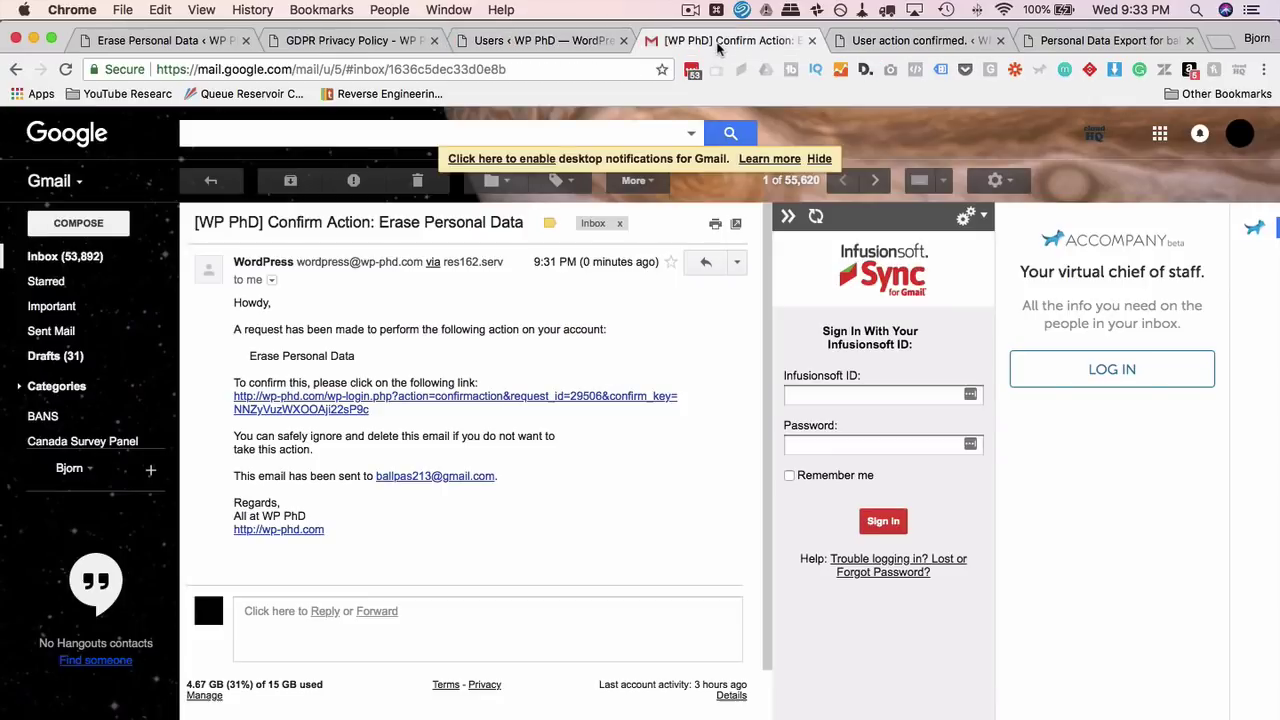
left_click(65, 252)
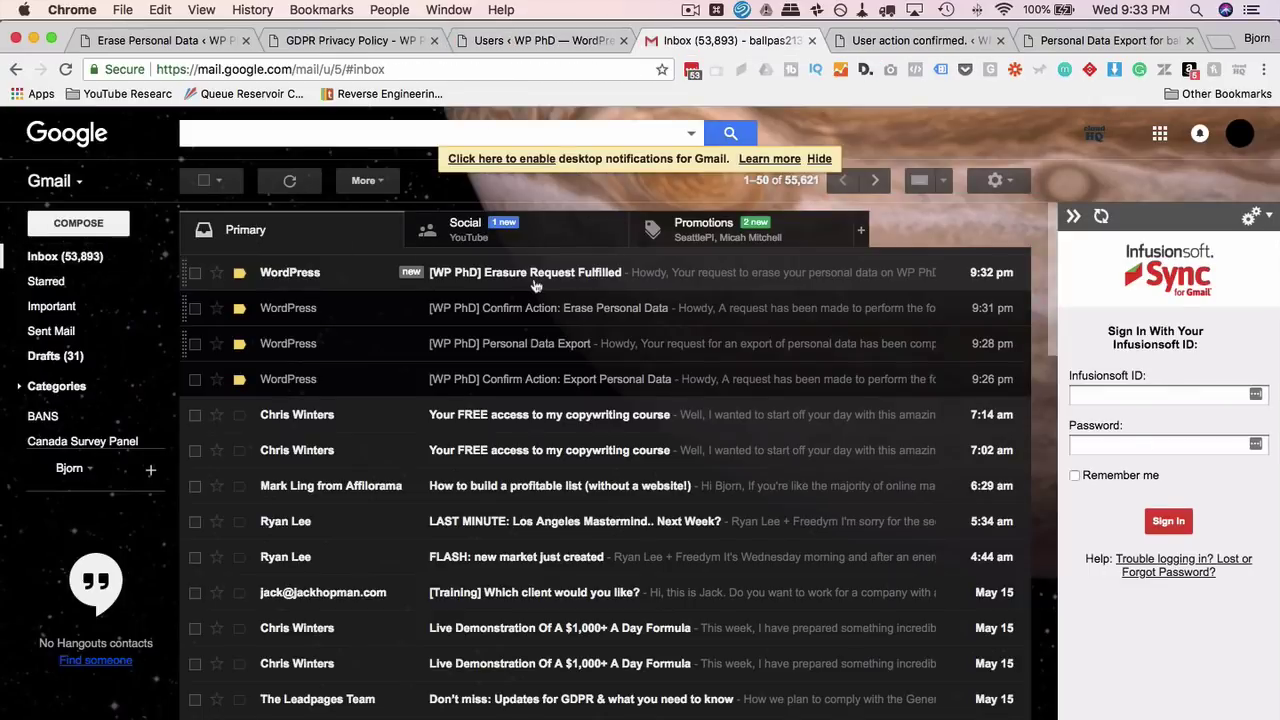
left_click(563, 272)
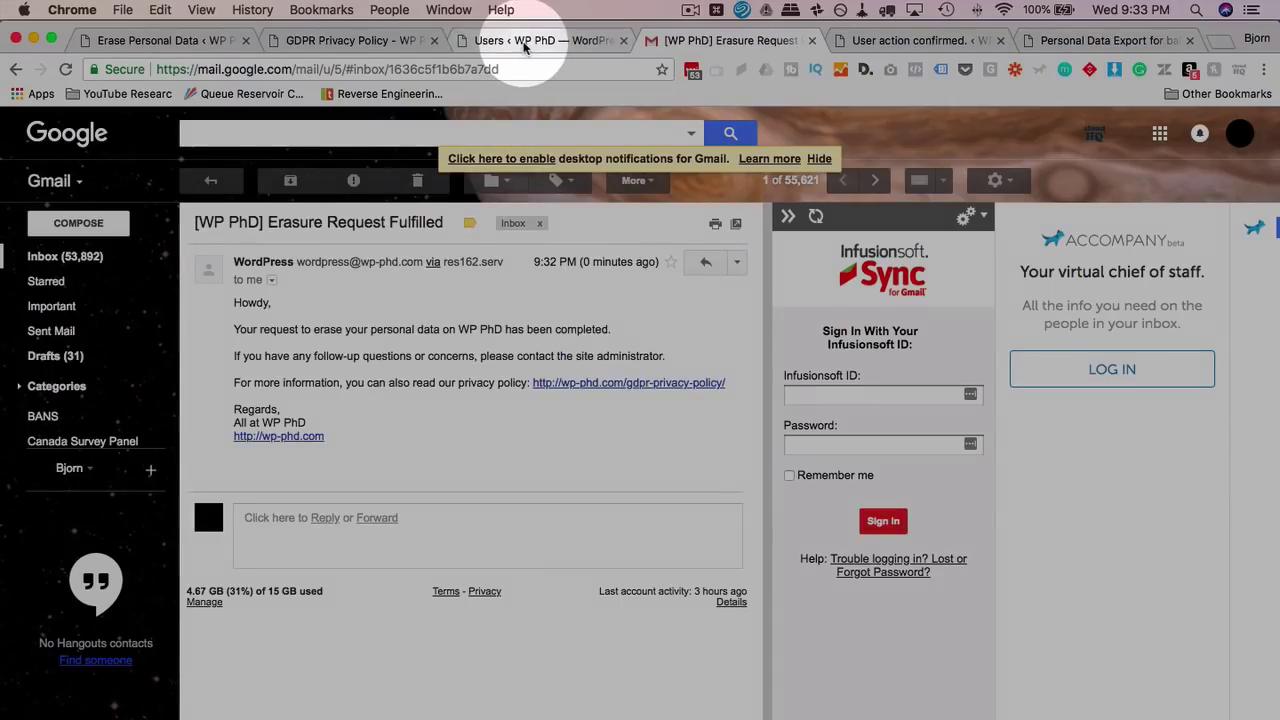
left_click(525, 42)
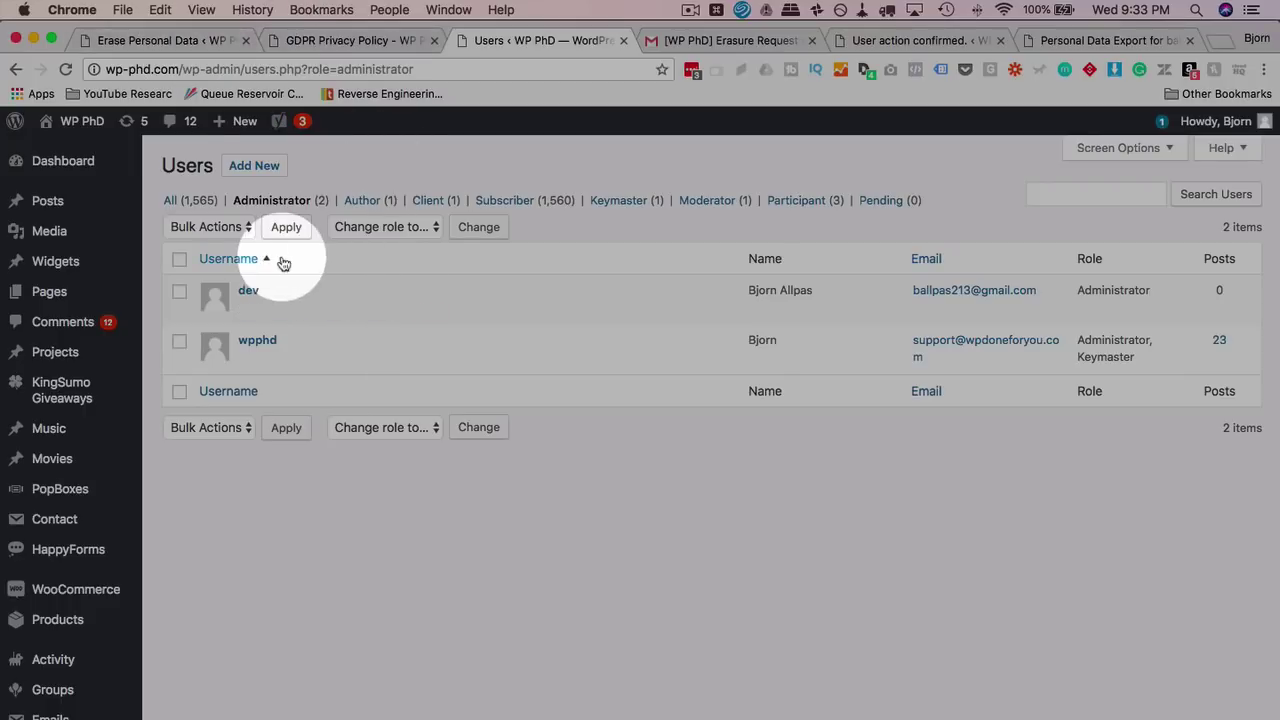
- Copy the dev account's email address from the Users list
left_click_drag(903, 290, 1054, 289)
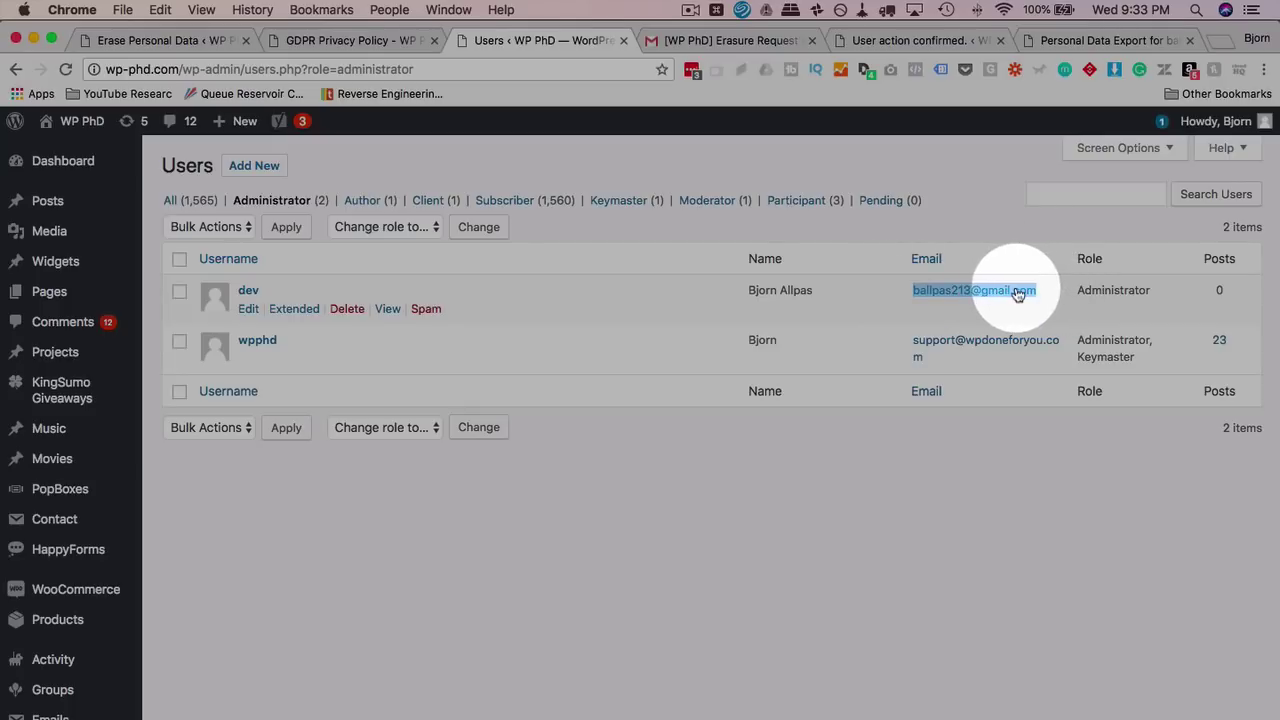
right_click(1017, 292)
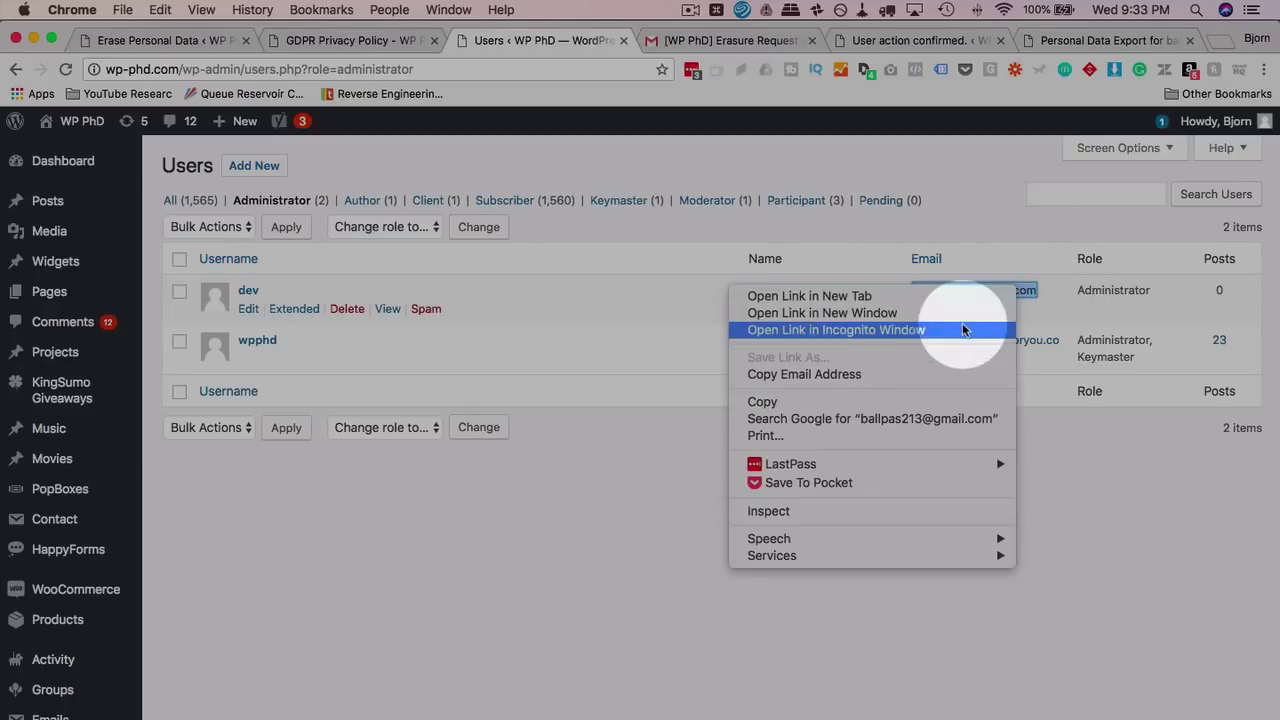
left_click(915, 371)
- On Export Personal Data, remove the old export request and download the requester's personal data
left_click(180, 41)
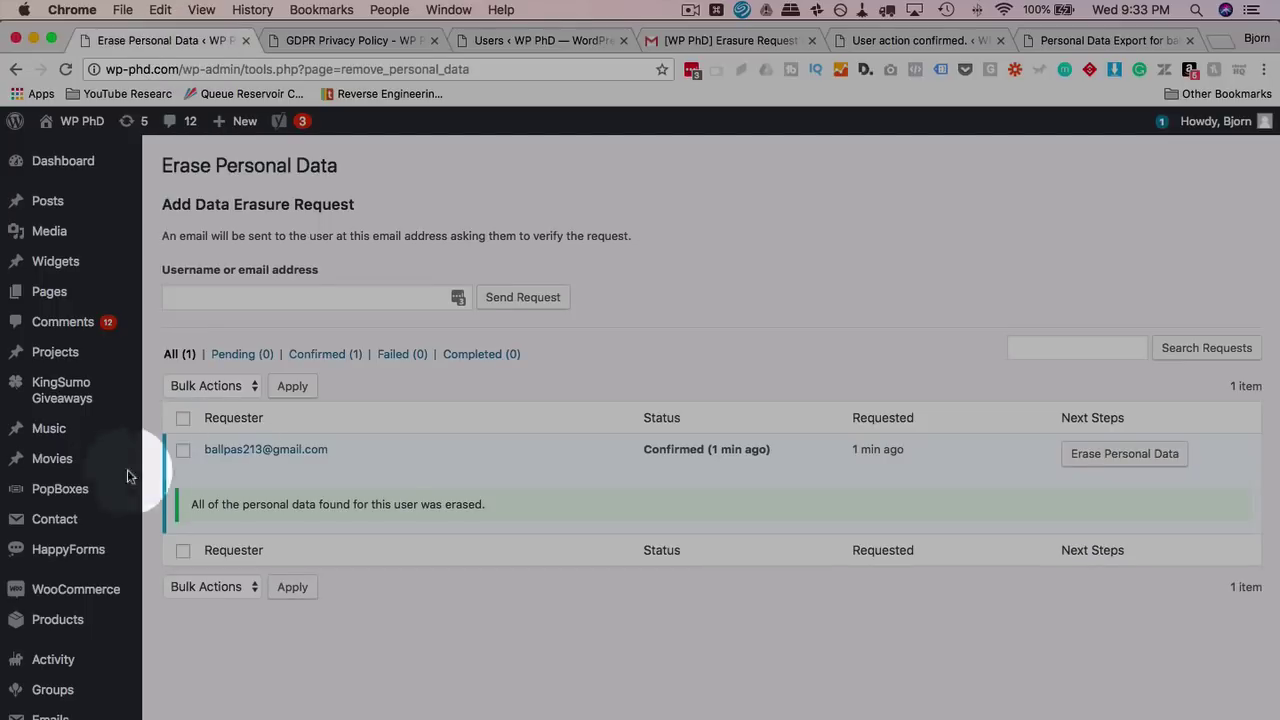
scroll(110, 481, "down", 5)
scroll(110, 481, "down", 3)
left_click(77, 660)
left_click(114, 640)
left_click(294, 447)
left_click(1110, 457)
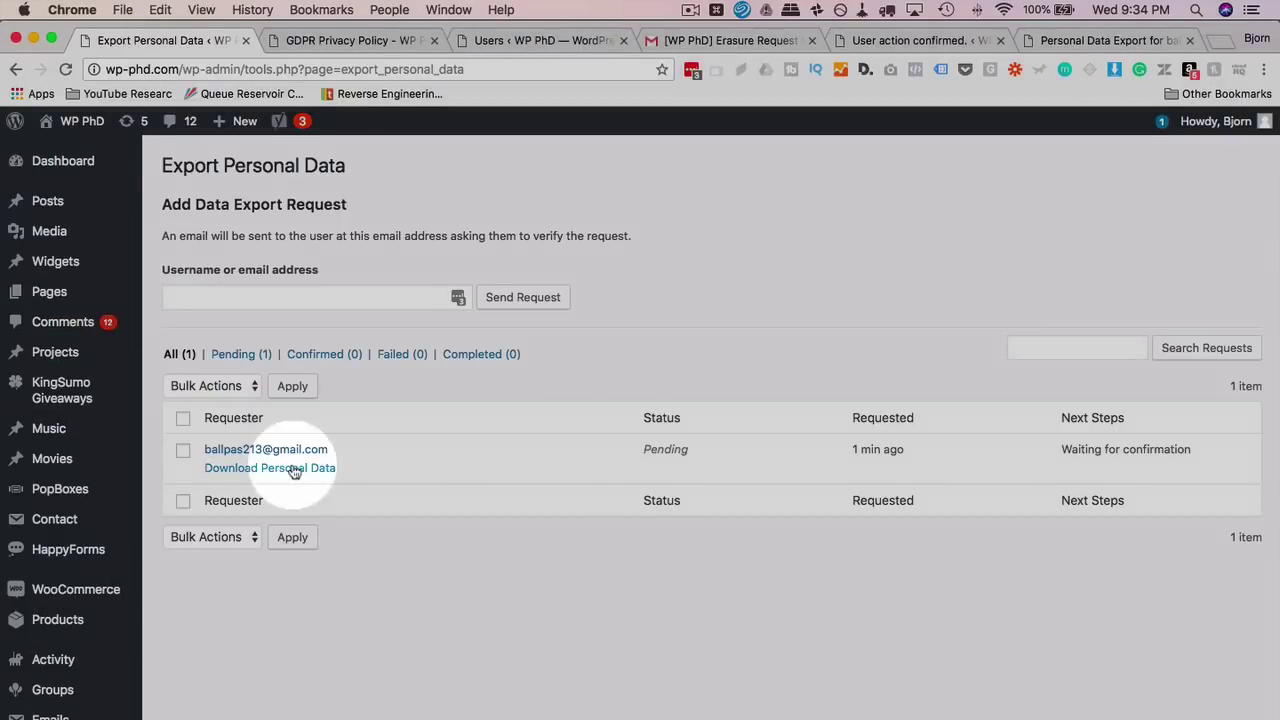
left_click(291, 466)
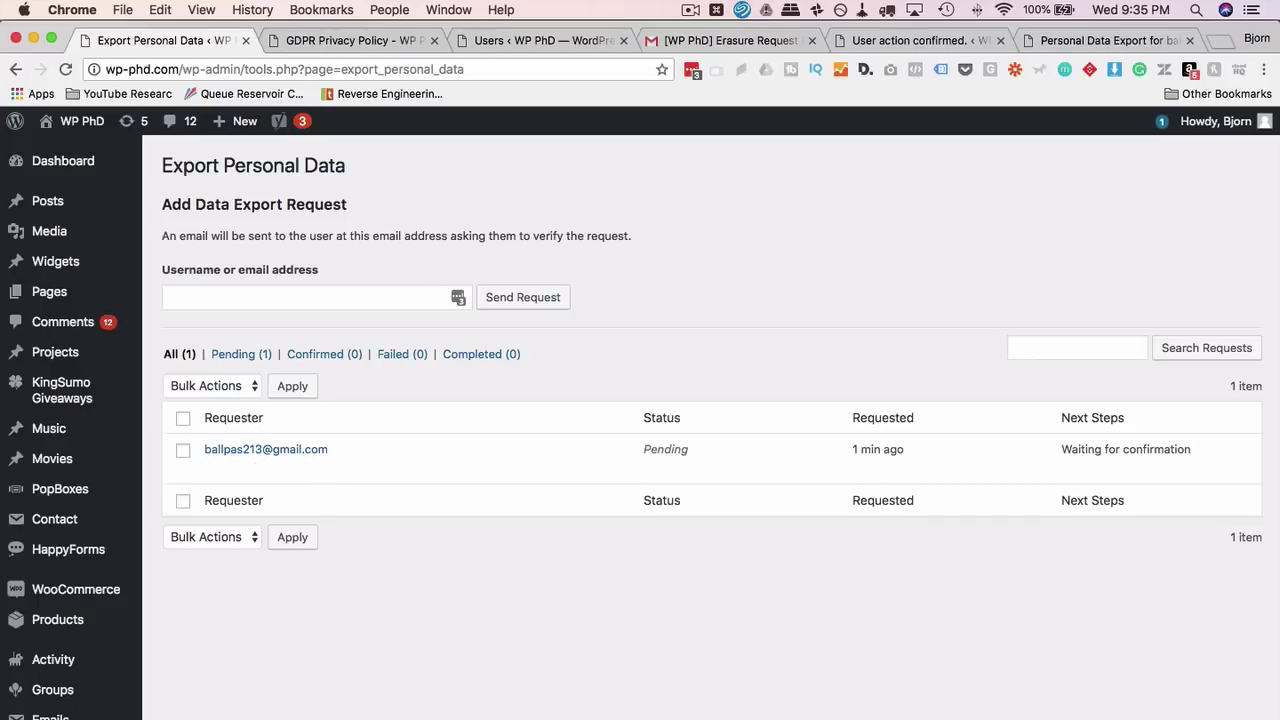
- Extract the downloaded export archive and preview its index 3.html report
left_click(243, 714)
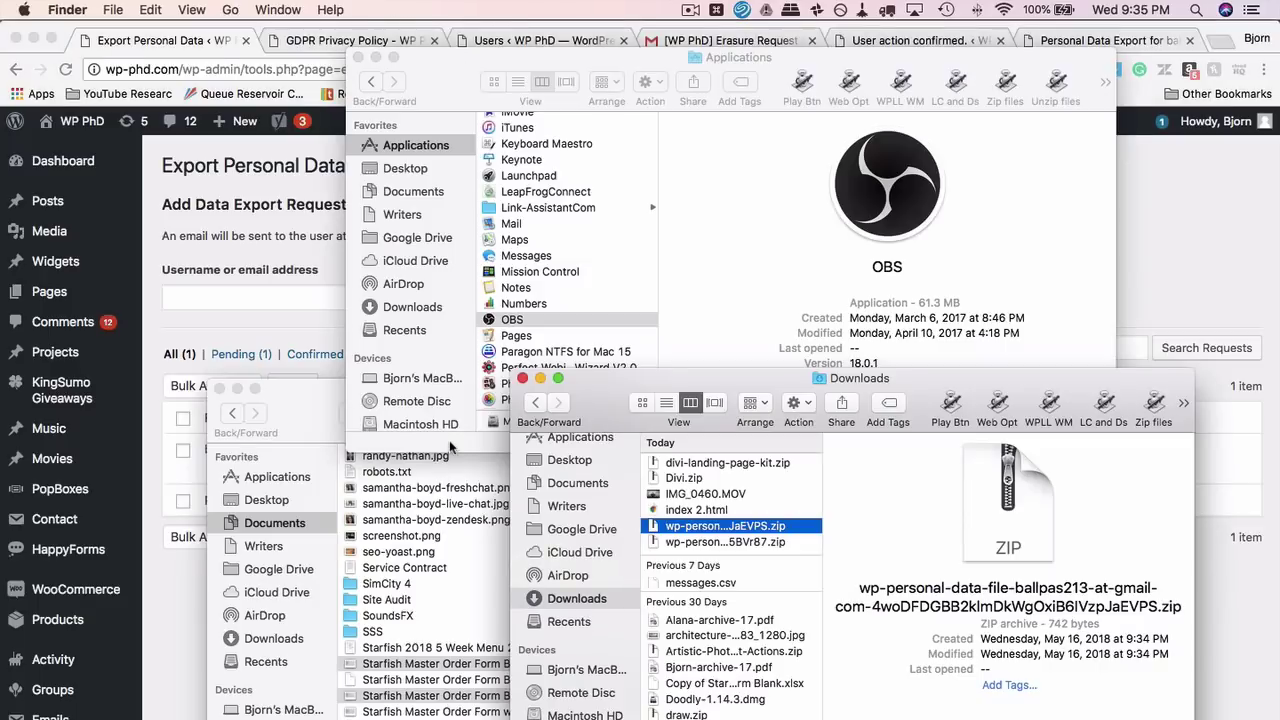
double_click(681, 524)
key("space")
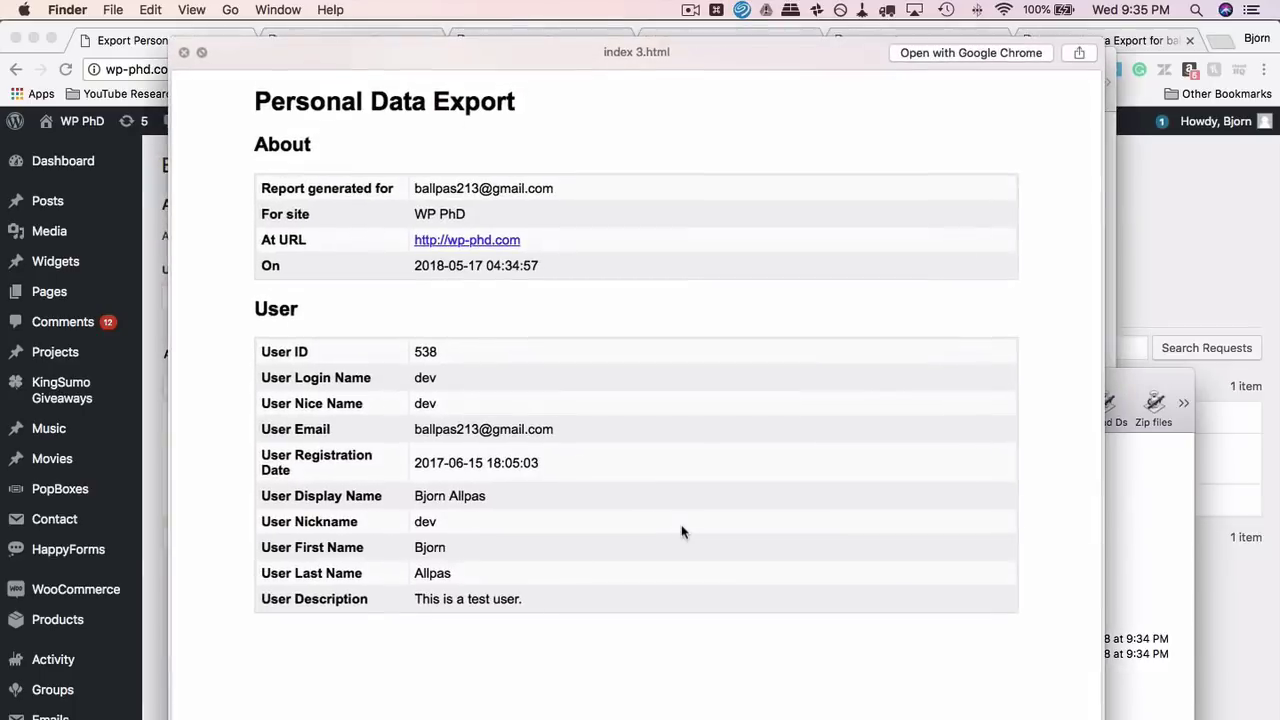
scroll(477, 288, "down", 1)
key("space")
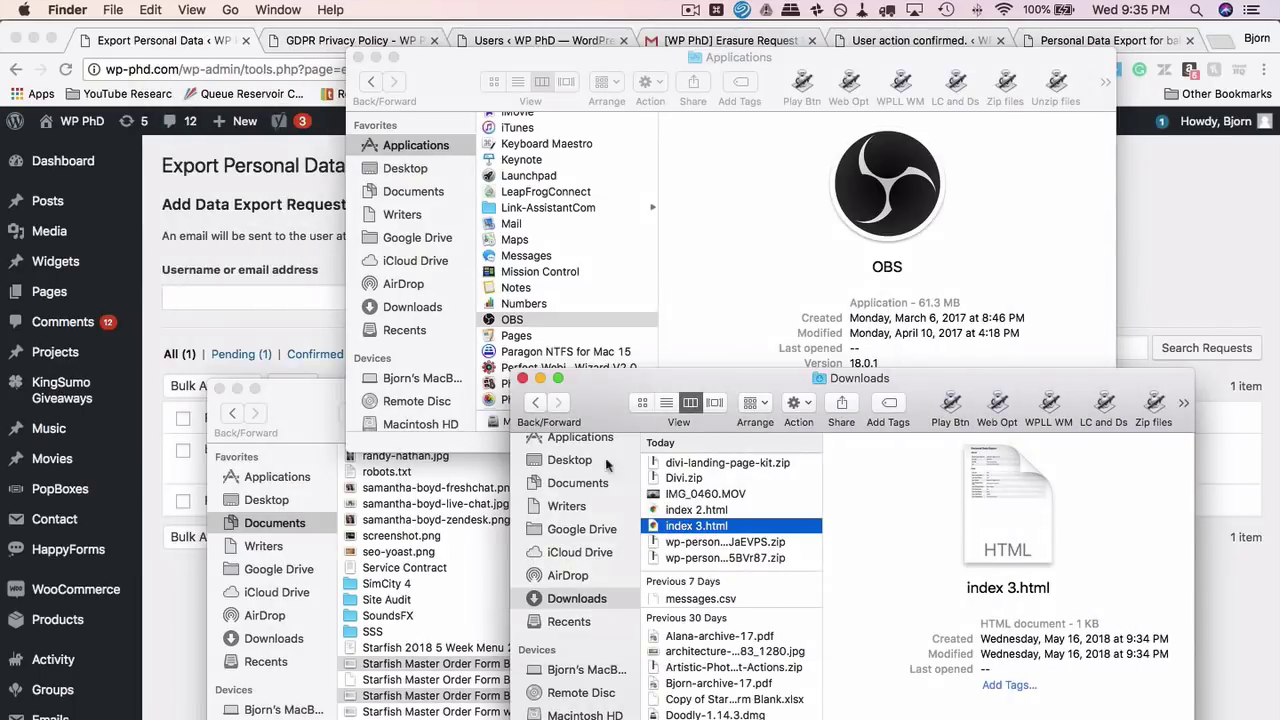
- Compare index 2.html against index 3.html, confirming the new report no longer lists comments
left_click(684, 511)
key("space")
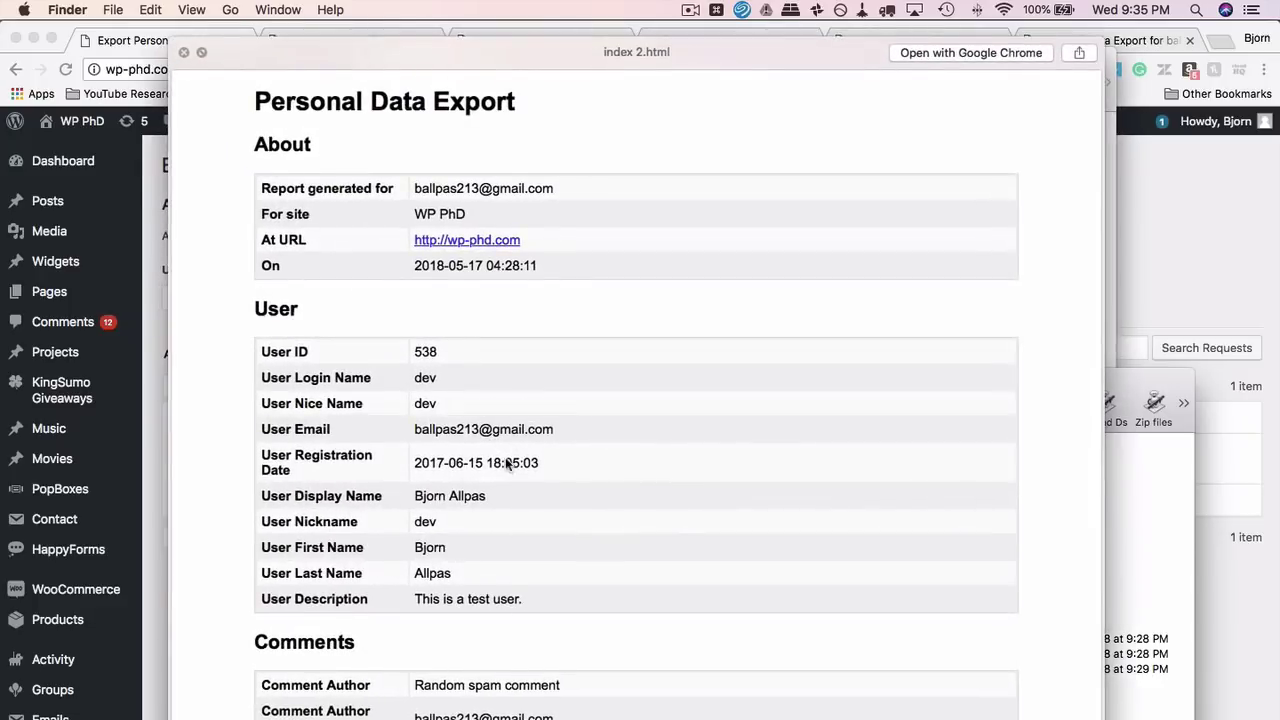
scroll(508, 466, "down", 4)
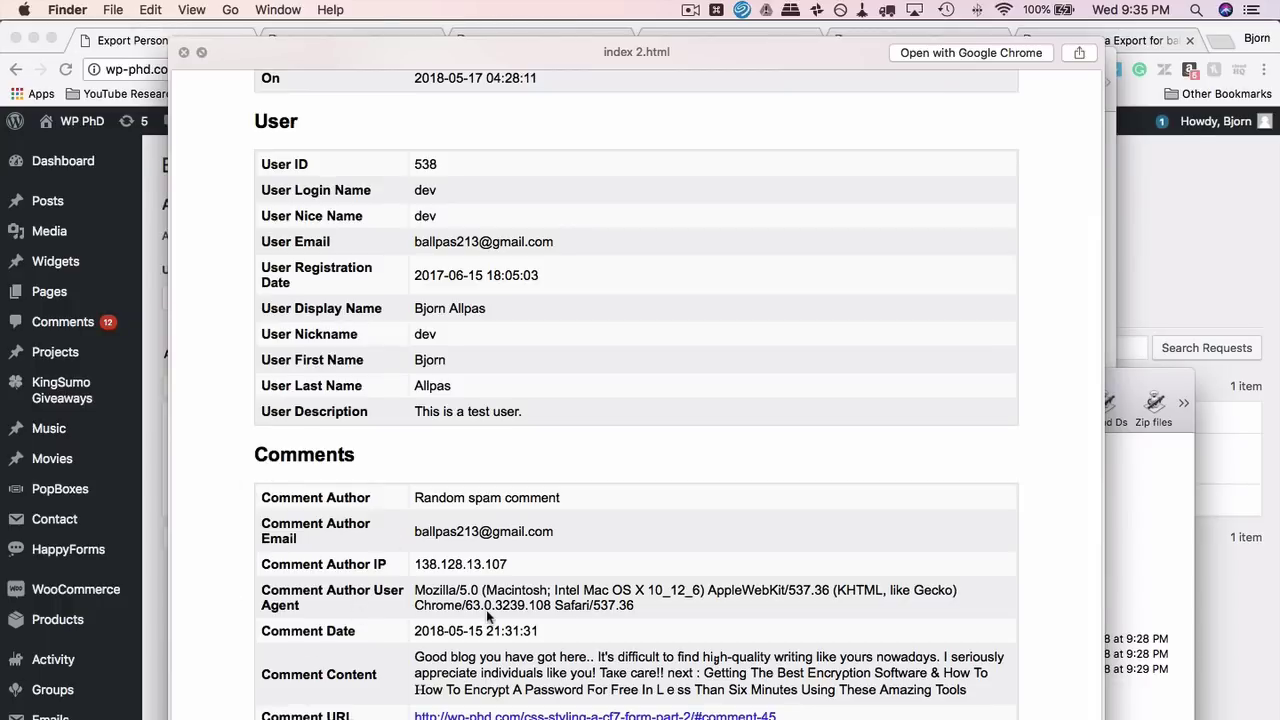
key("space")
left_click(712, 530)
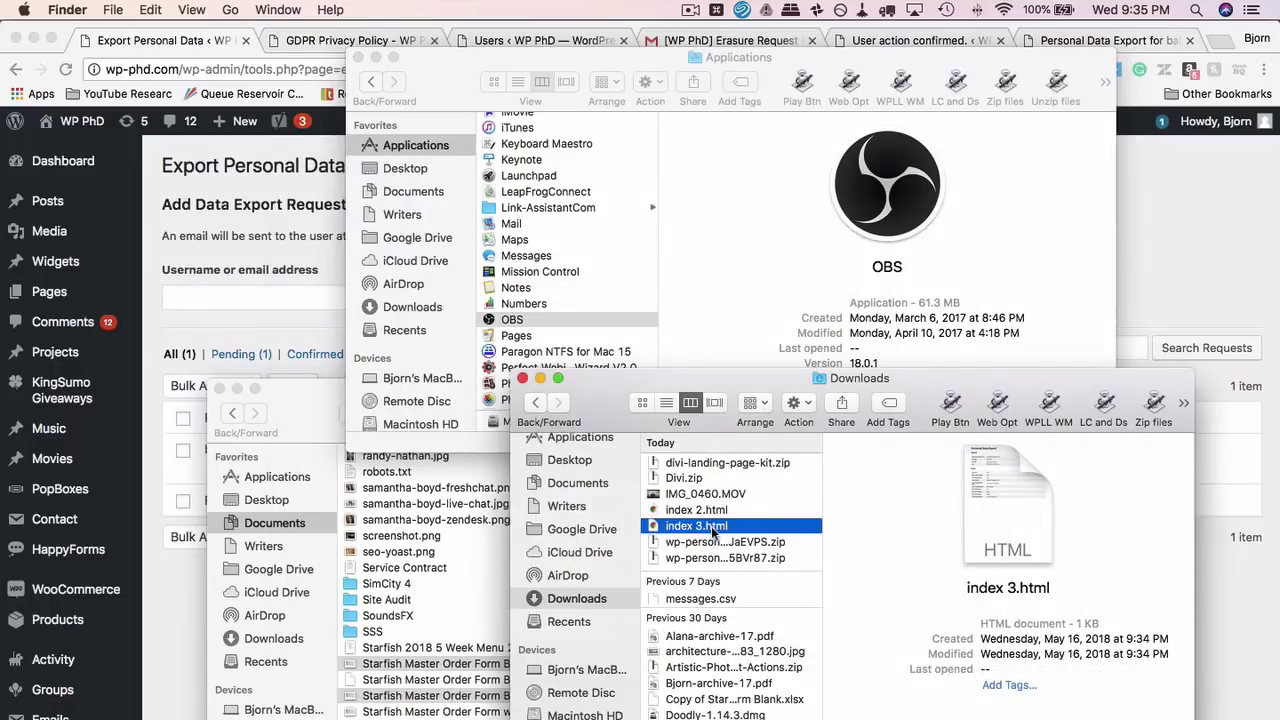
key("space")
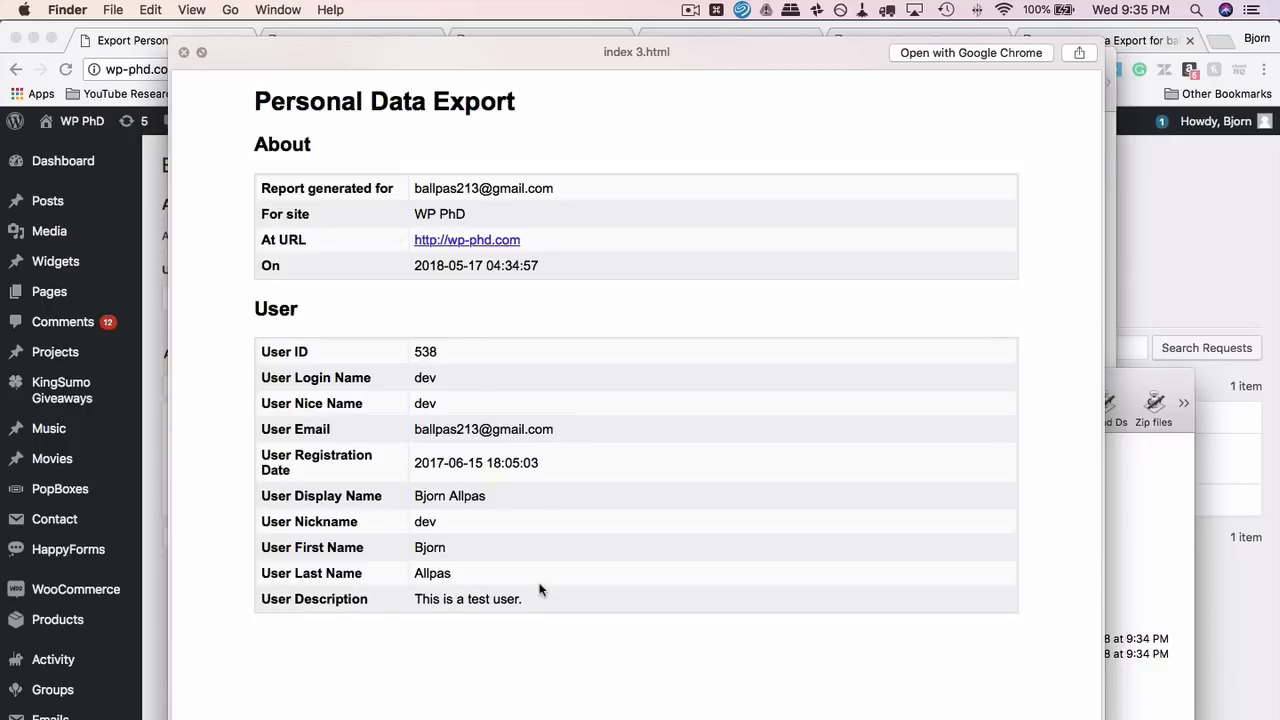
key("space")
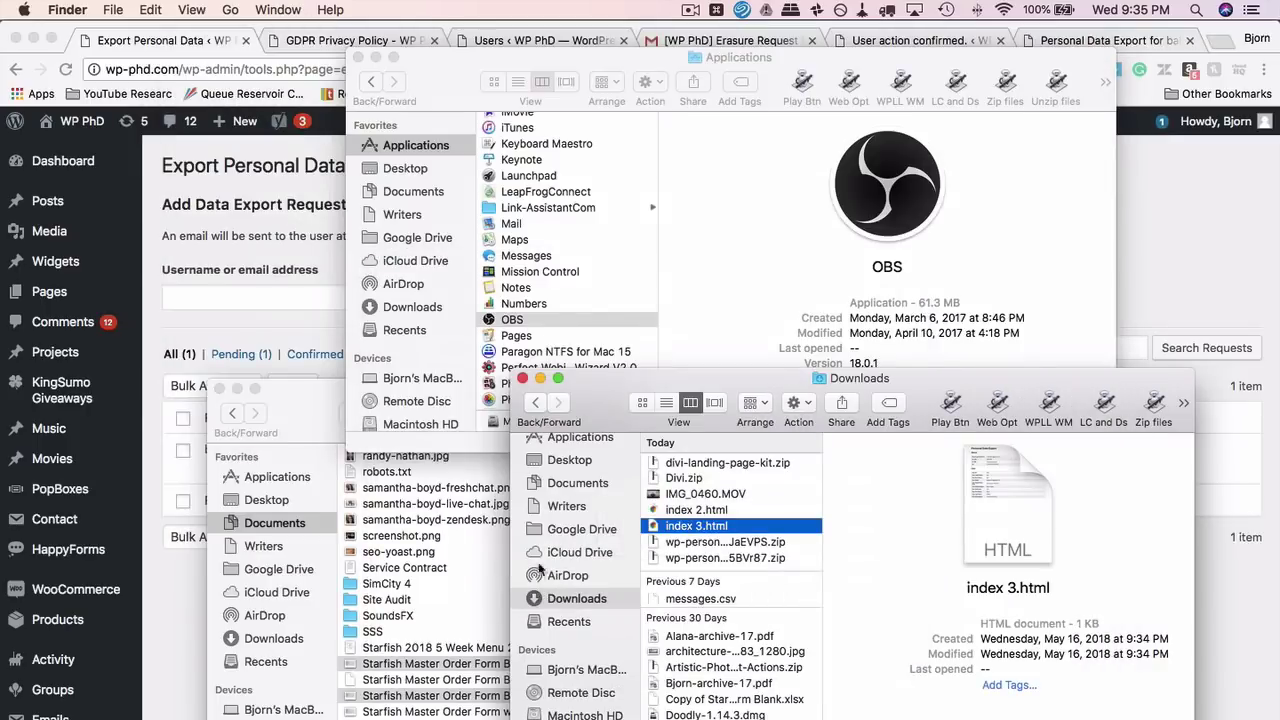
left_click(514, 40)
left_click(514, 40)
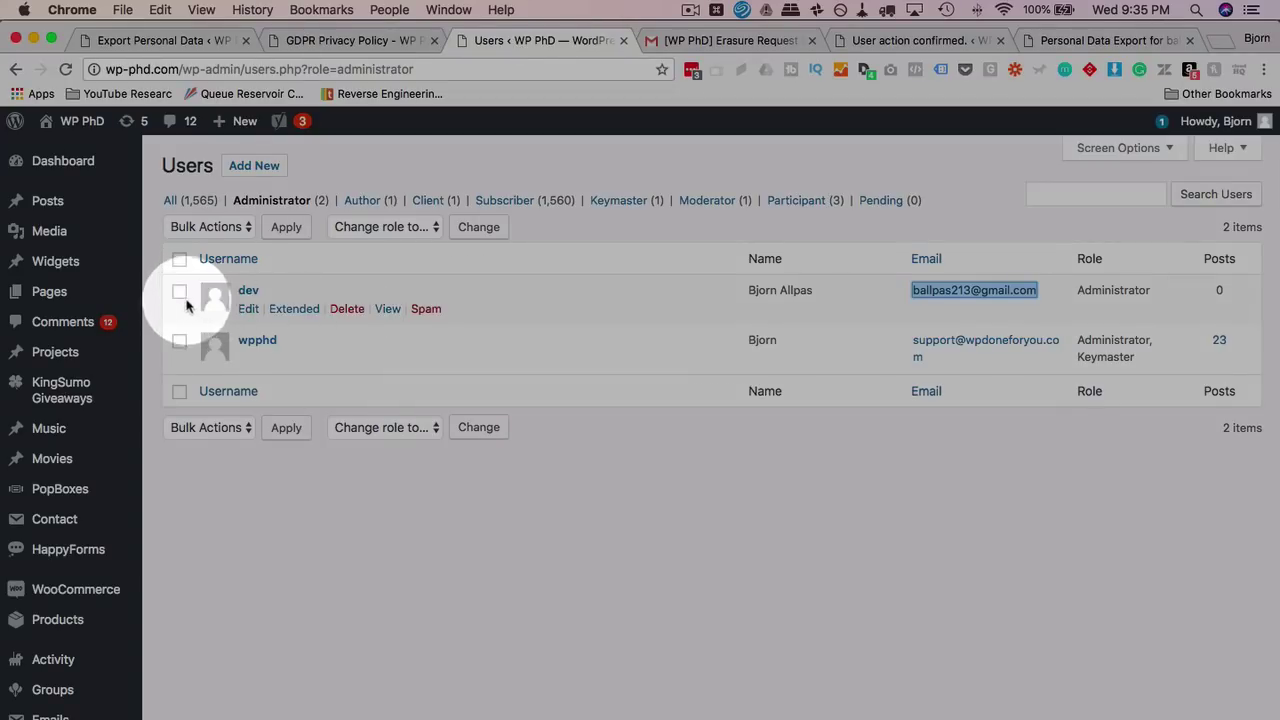
left_click(224, 228)
left_click(145, 266)
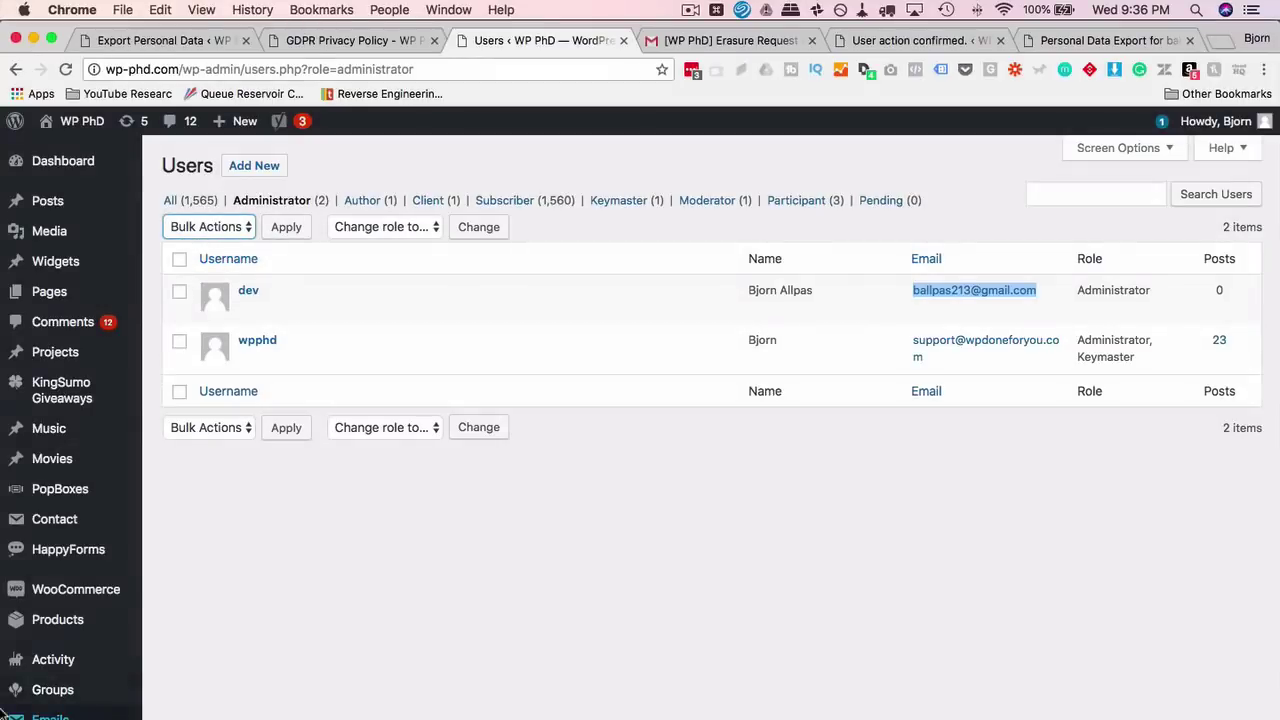
mouse_move(10, 707)
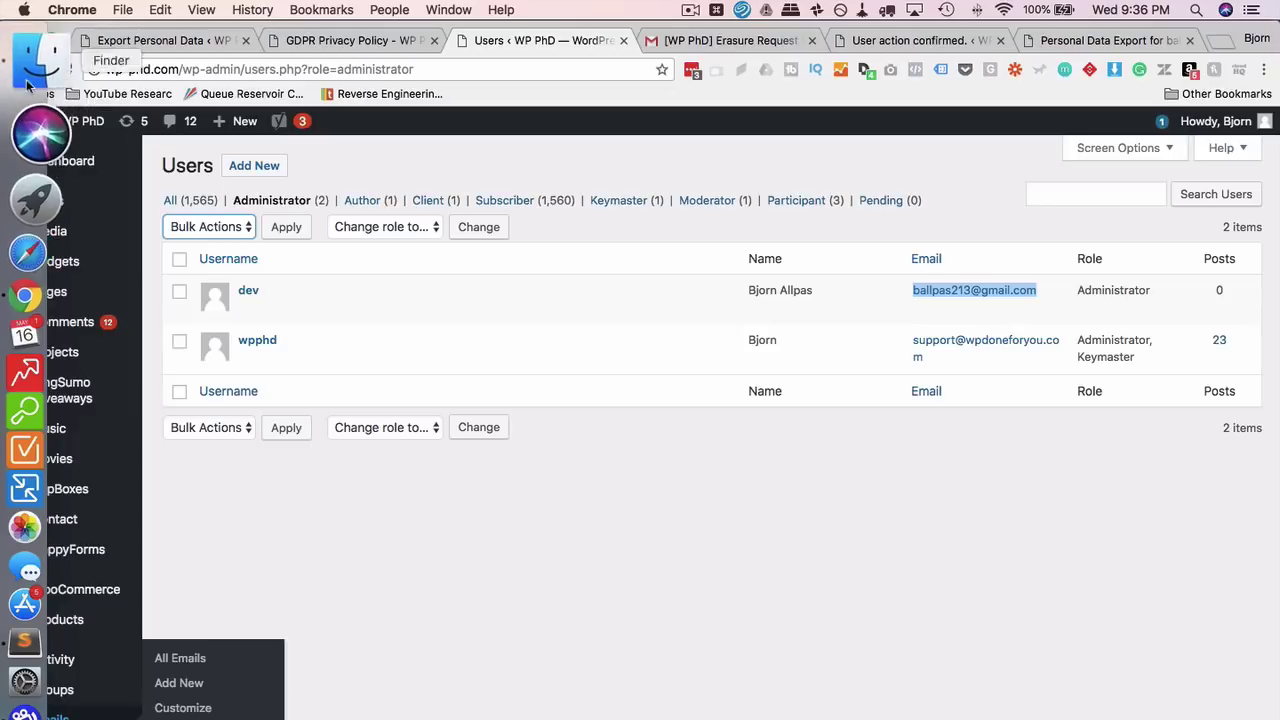
left_click(25, 30)
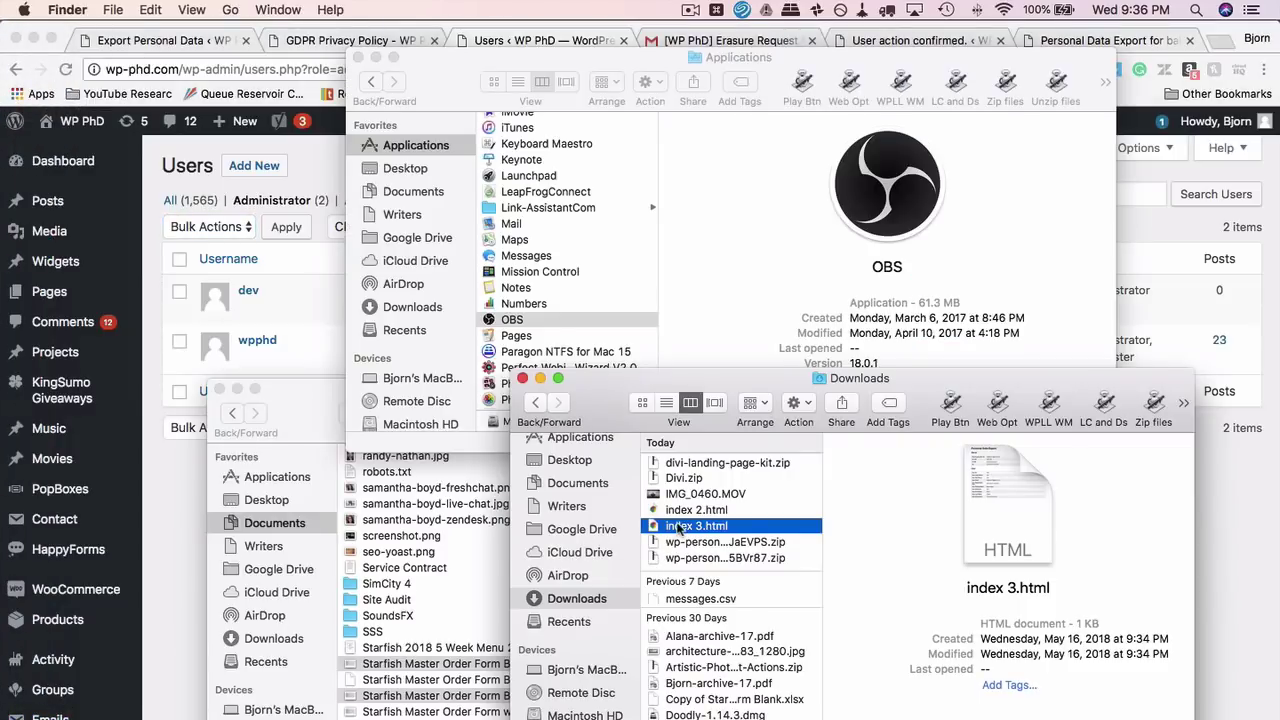
key("space")
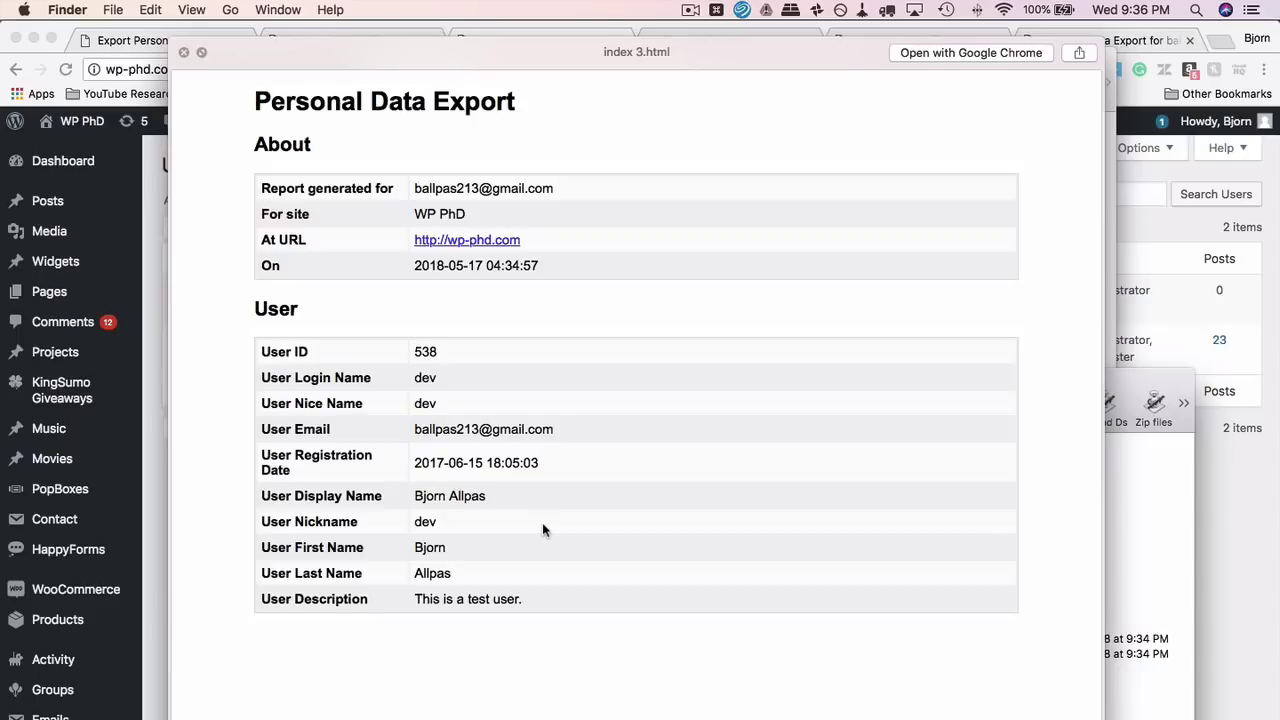
key("space")
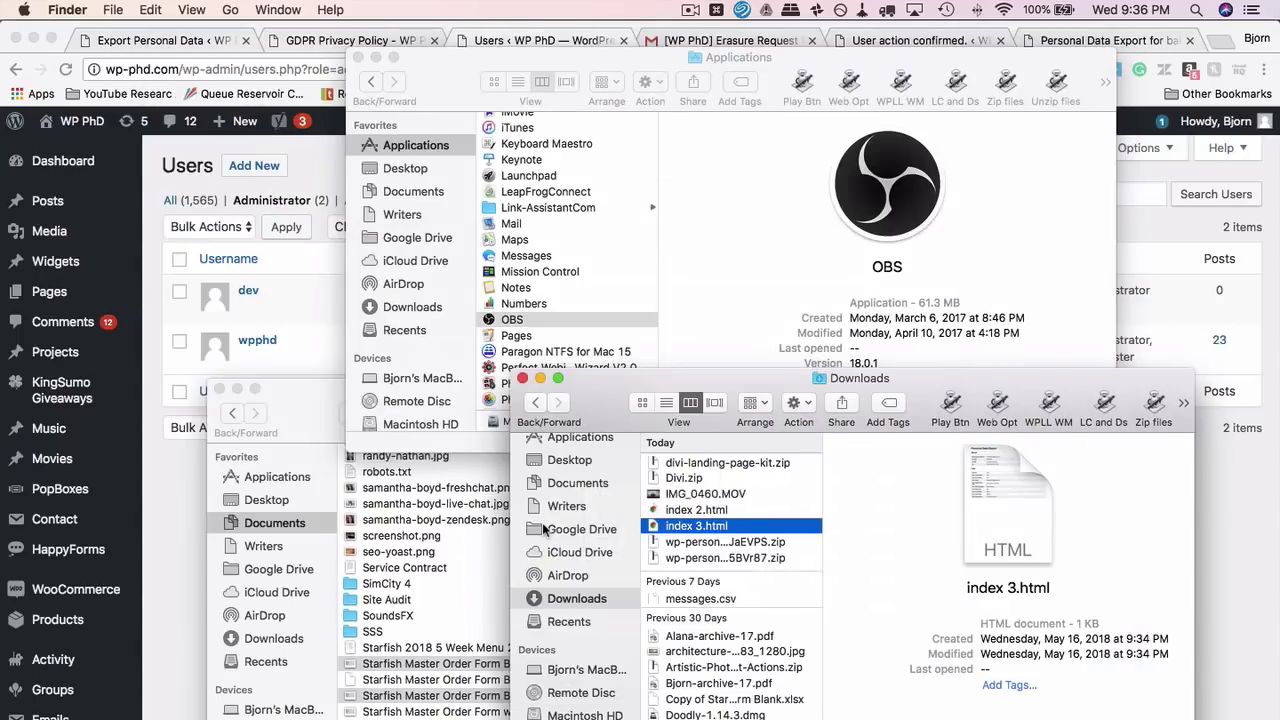
left_click(318, 272)
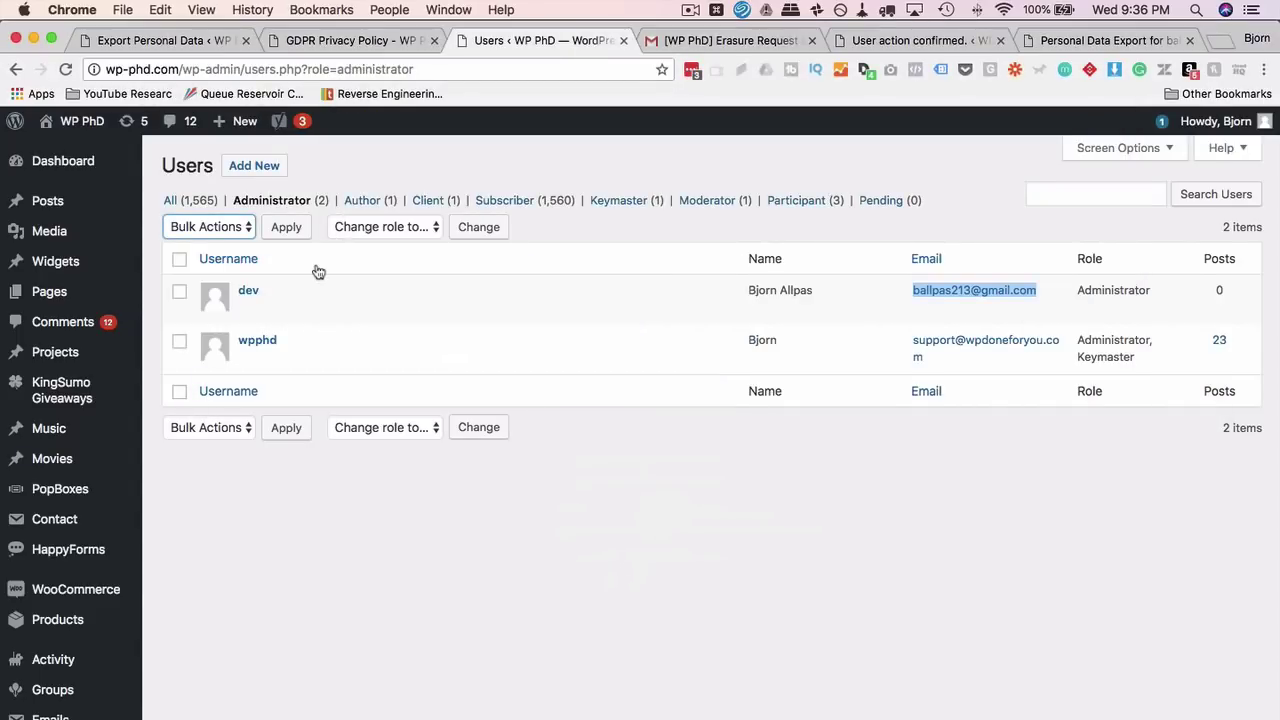